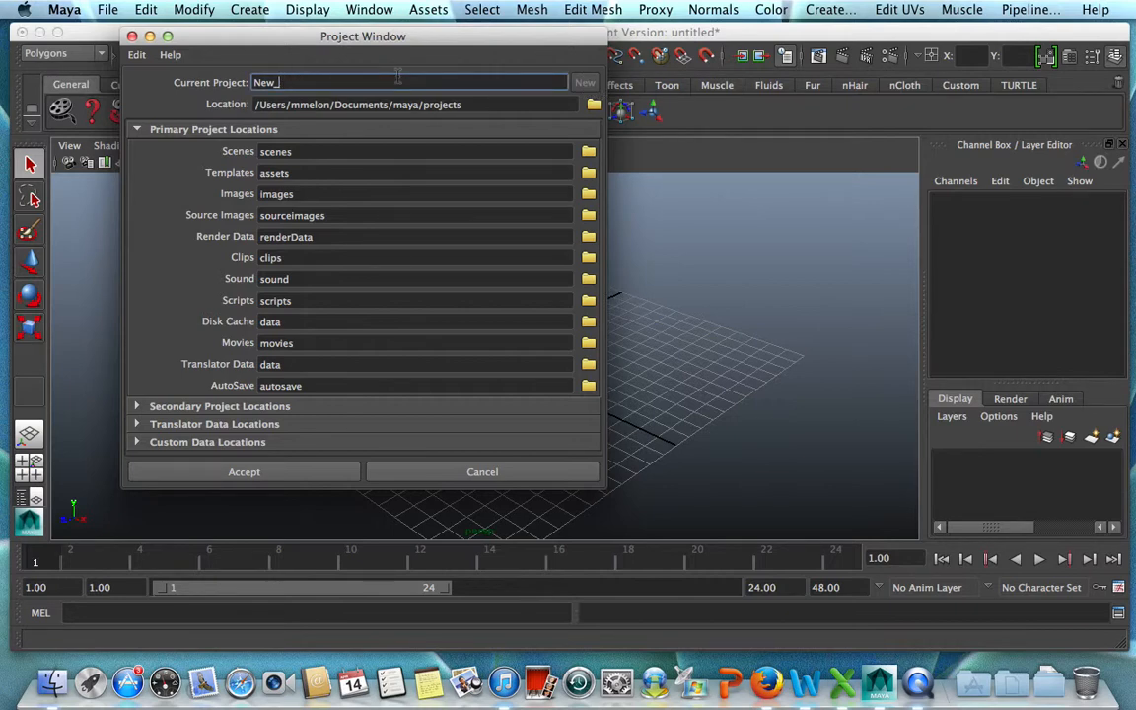
# Create a project named Modelado_Personaje located on the Desktop, keeping the default folder names.
pyautogui.write('Modelado')
pyautogui.click(592, 105)
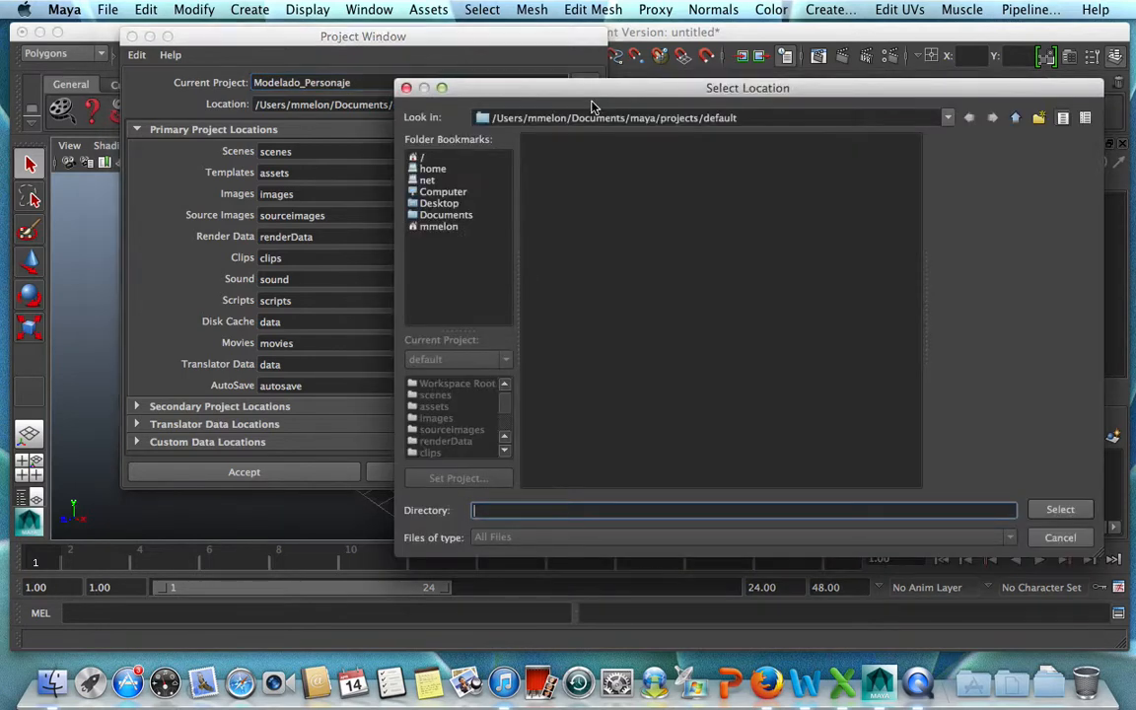
pyautogui.click(441, 203)
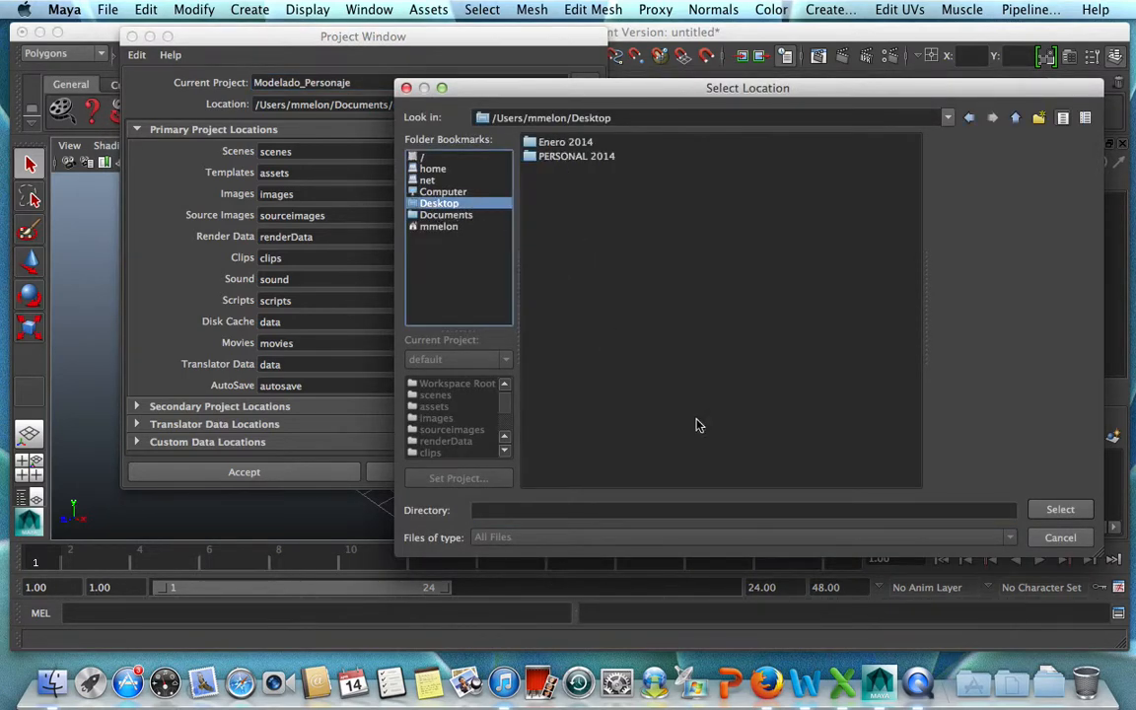
pyautogui.click(1055, 510)
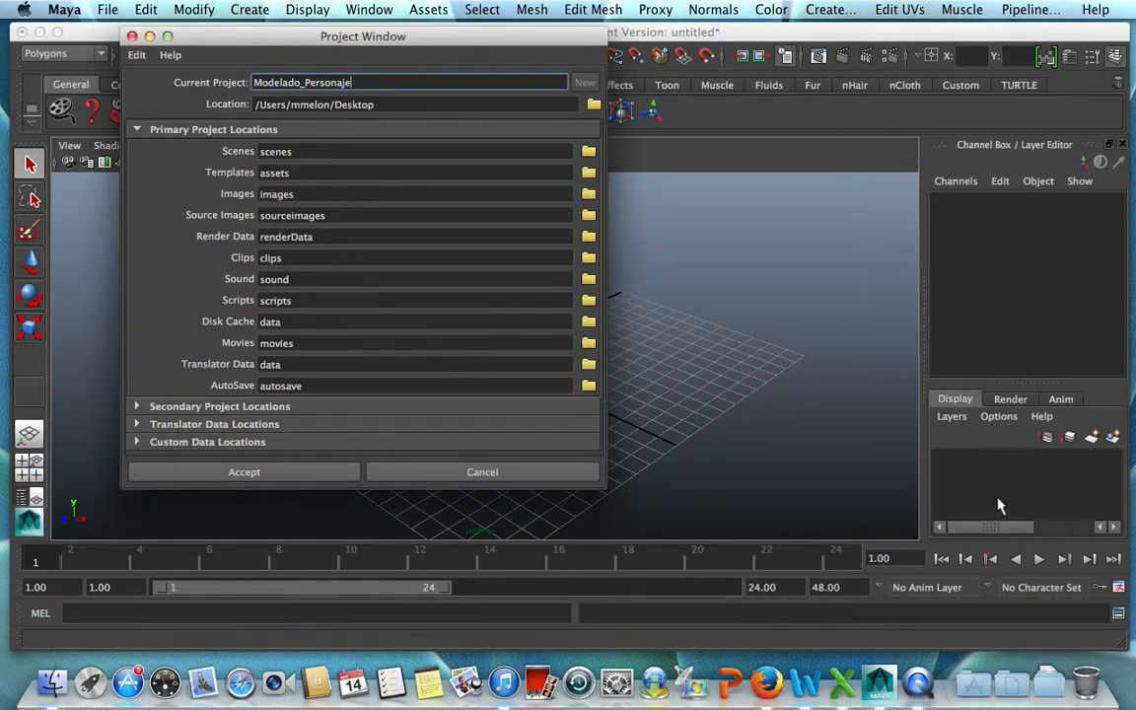
pyautogui.click(272, 476)
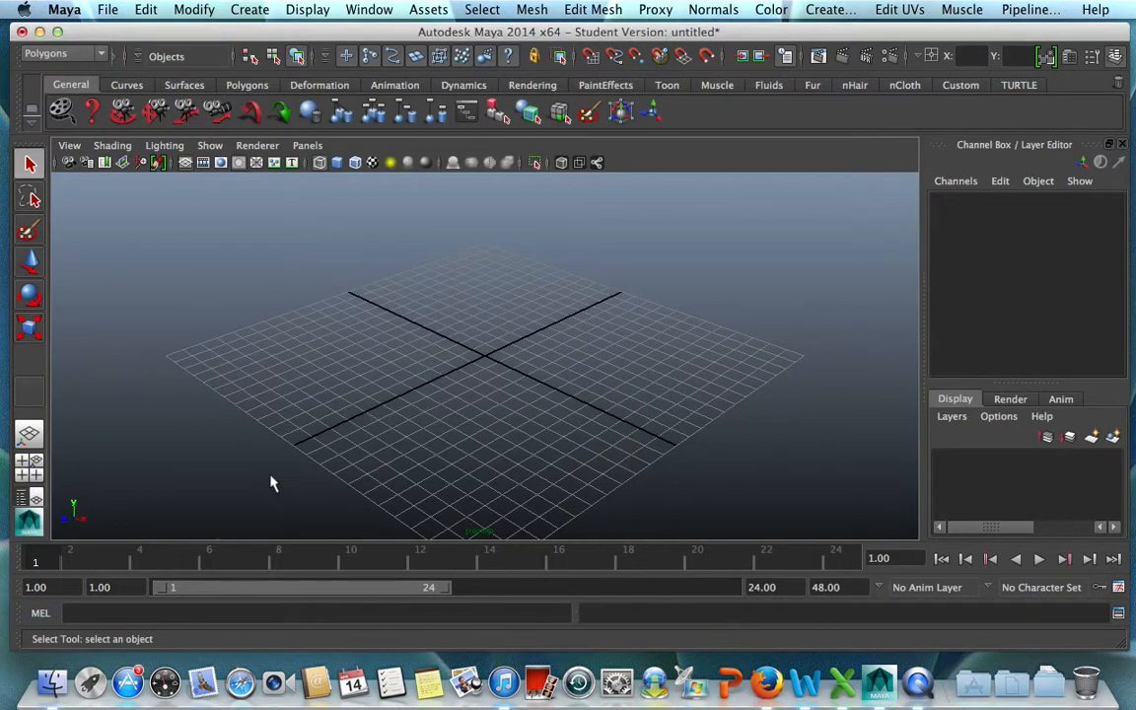
# Switch to the desktop, move the Modelado_Personaje folder toward the middle, and open its sourceimages folder.
pyautogui.click(40, 32)
pyautogui.moveTo(1080, 59); pyautogui.dragTo(532, 232)
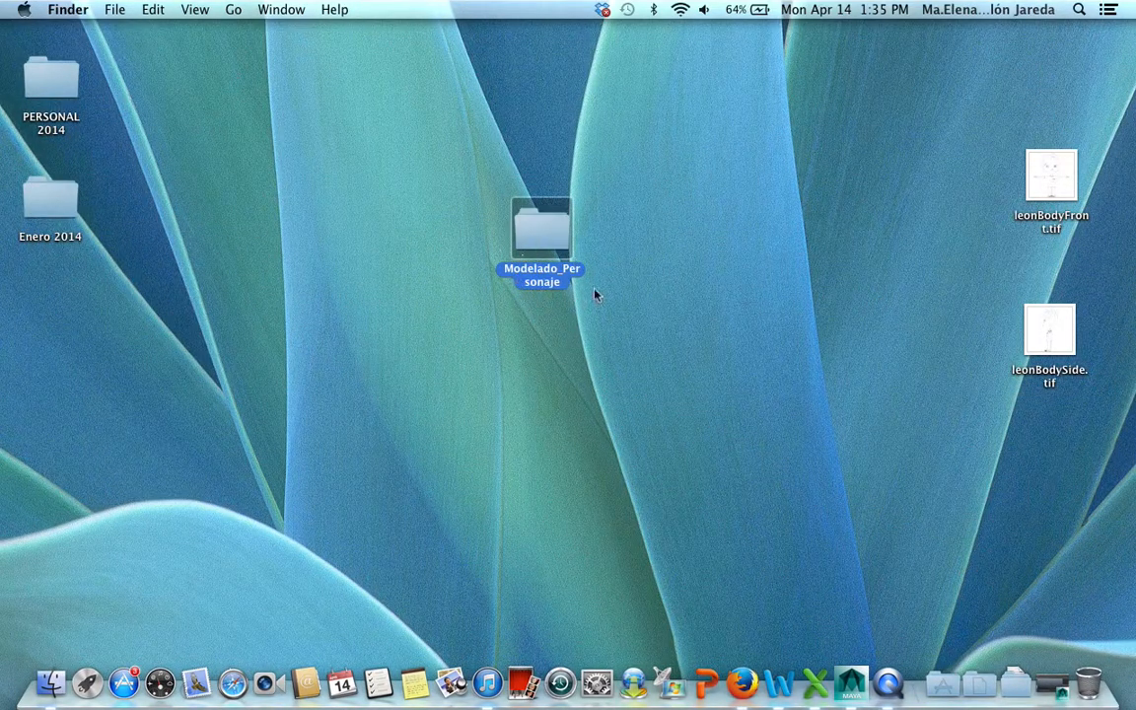
pyautogui.doubleClick(531, 237)
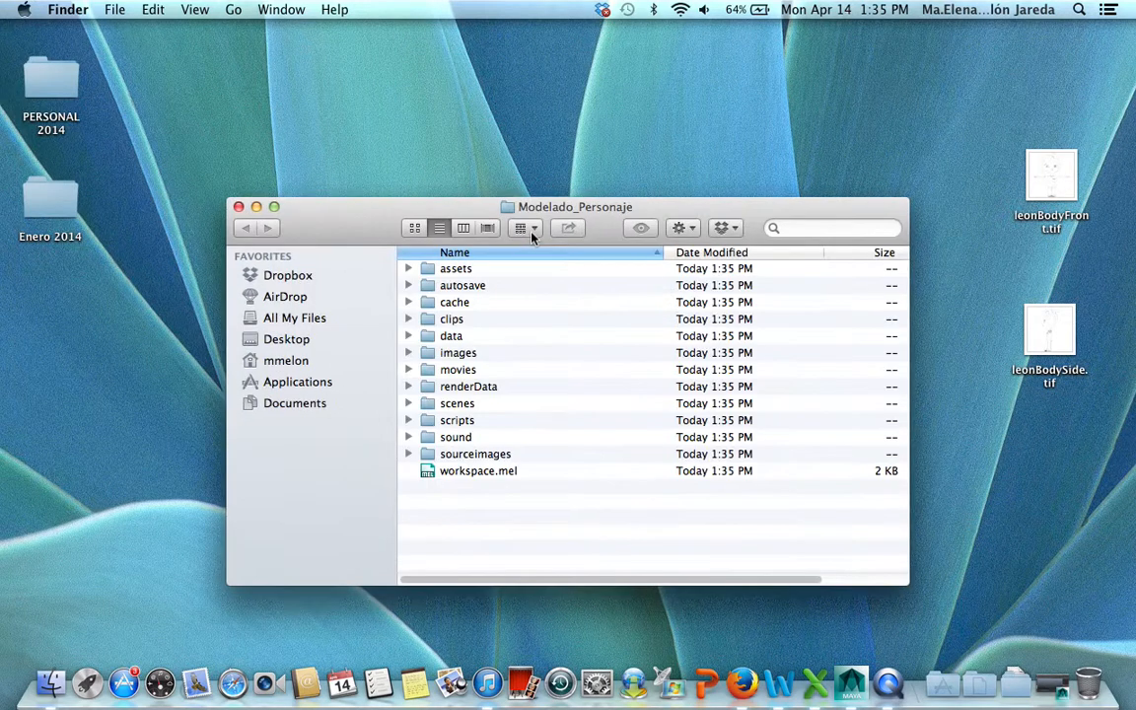
pyautogui.click(467, 457)
pyautogui.doubleClick(468, 458)
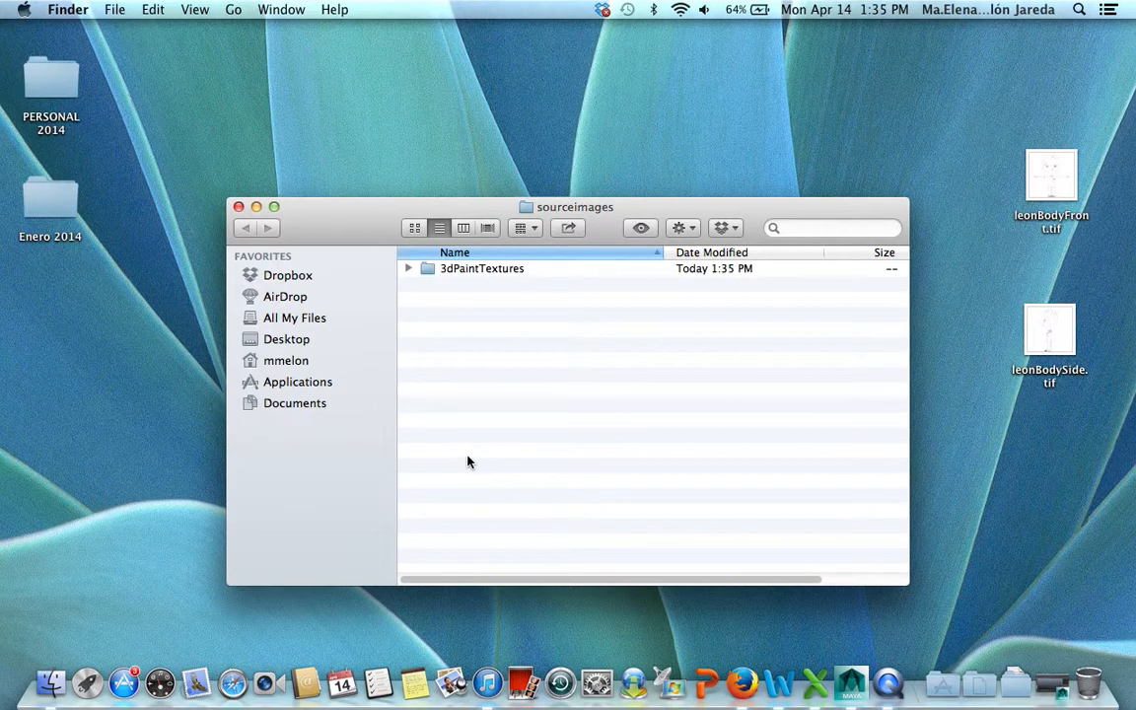
# Move leonBodyFront.tif and leonBodySide.tif from the desktop into the sourceimages folder and close the folder window.
pyautogui.moveTo(1098, 423); pyautogui.dragTo(594, 363)
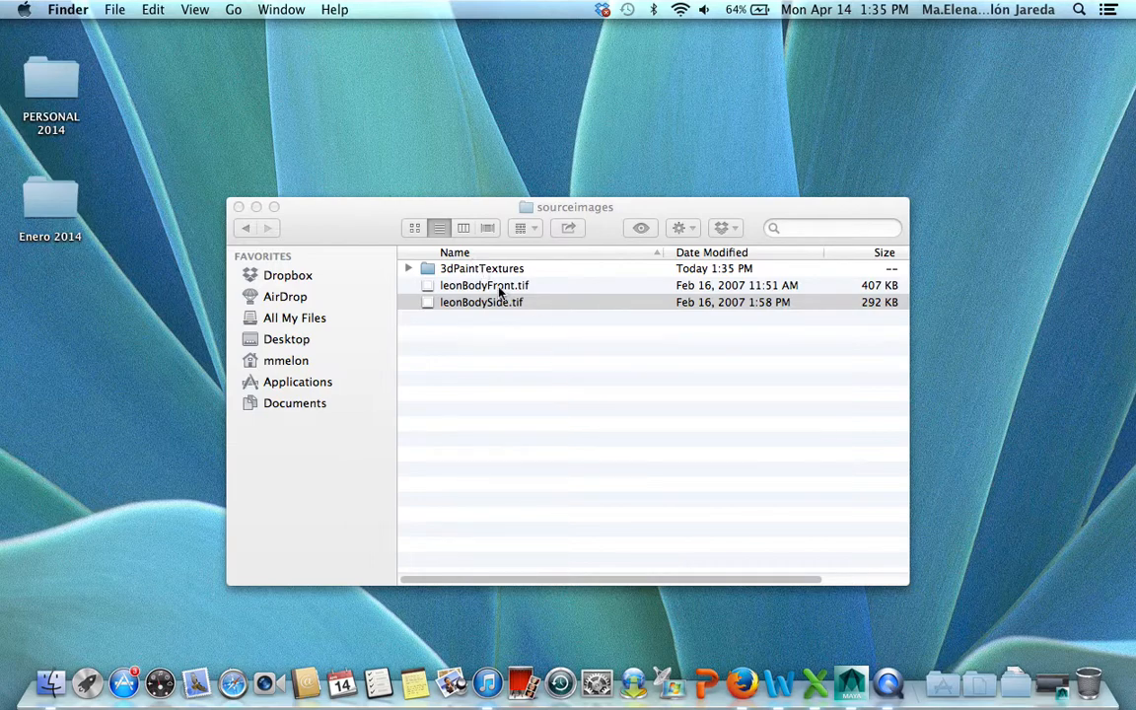
pyautogui.click(517, 378)
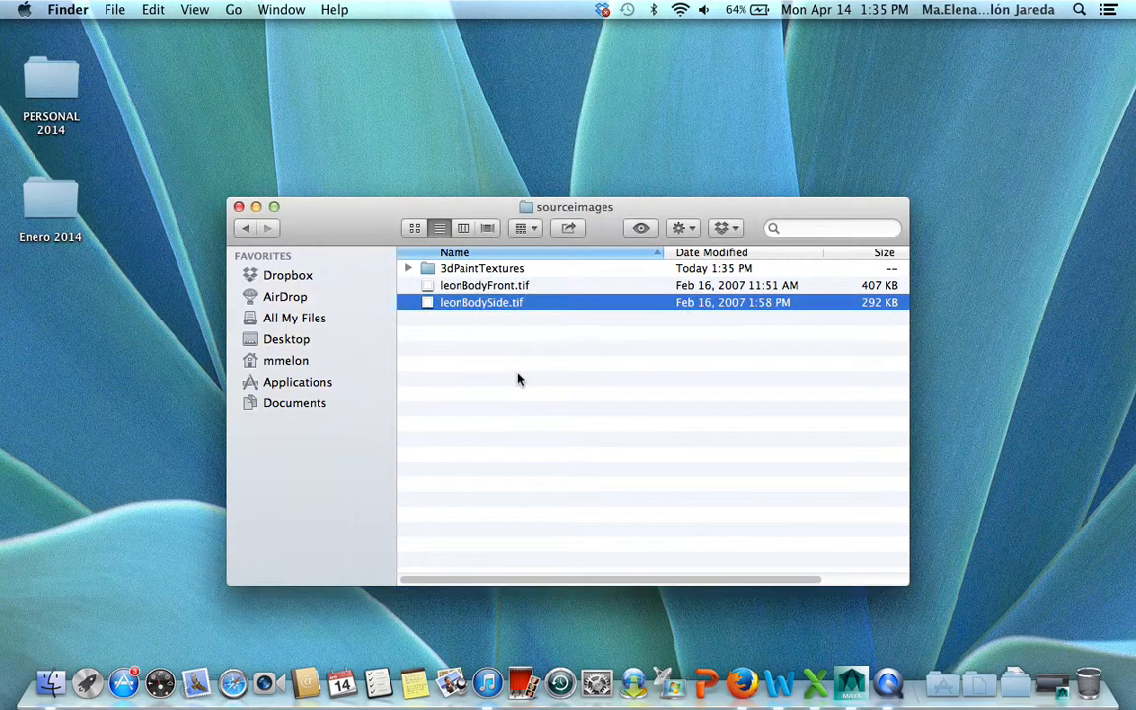
pyautogui.click(538, 401)
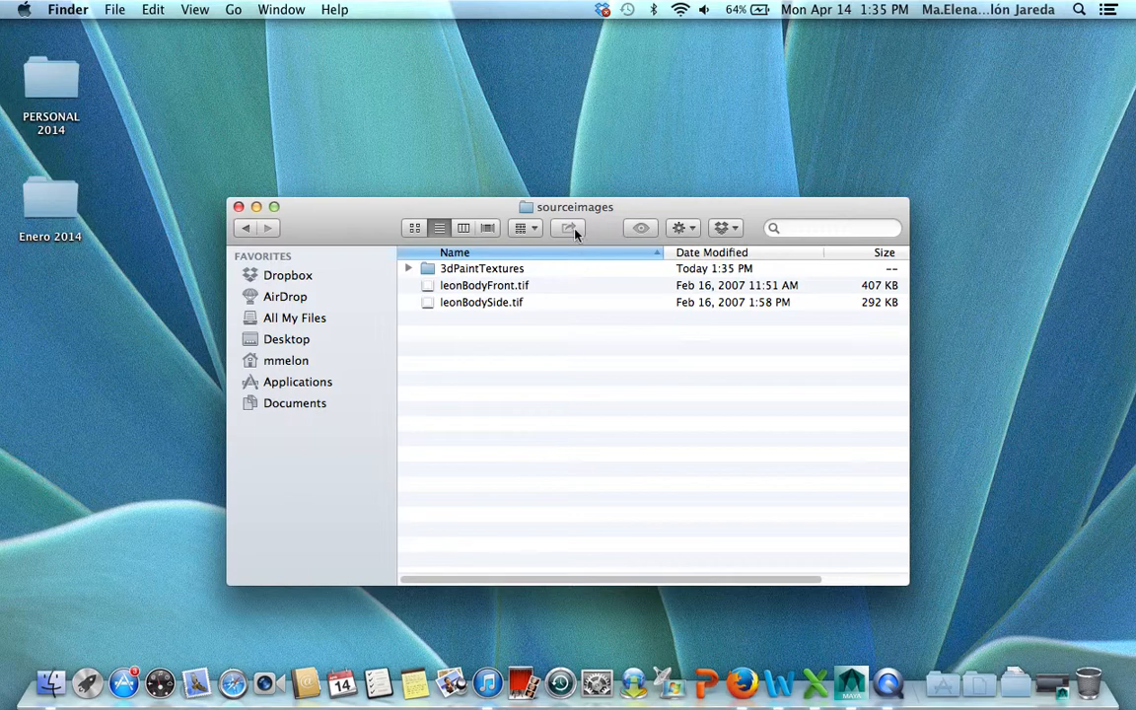
pyautogui.click(238, 206)
# Switch back to Maya and import leonBodyFront.tif as an image plane in the front view.
pyautogui.click(1051, 685)
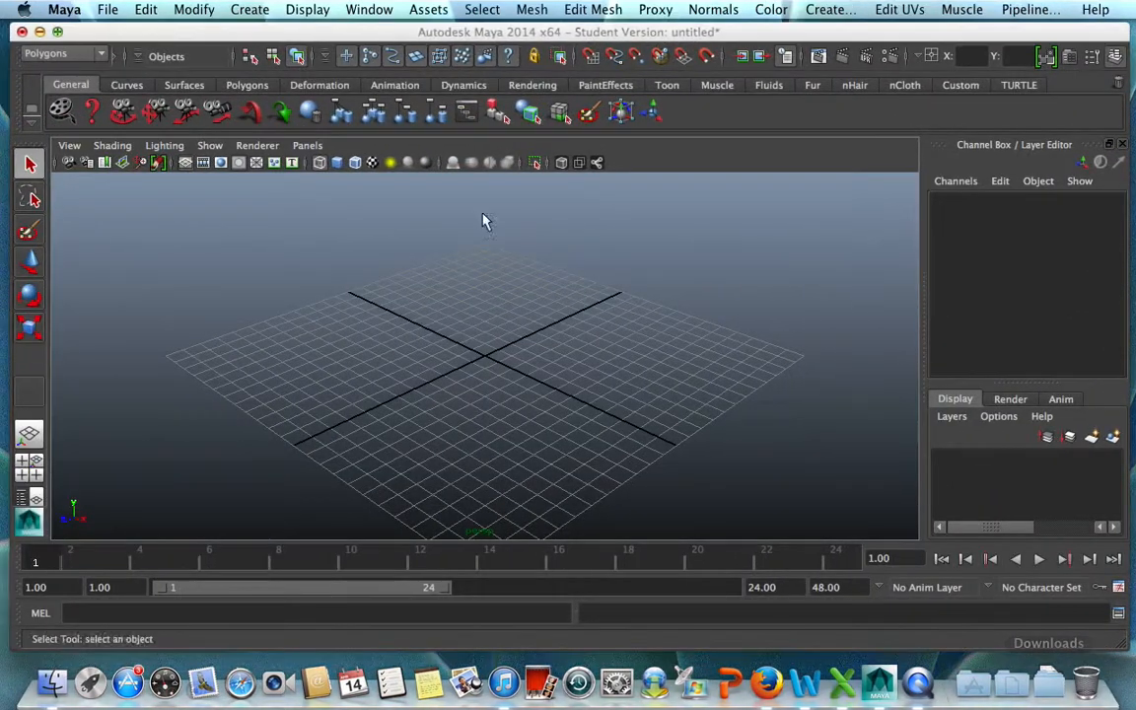
pyautogui.click(33, 476)
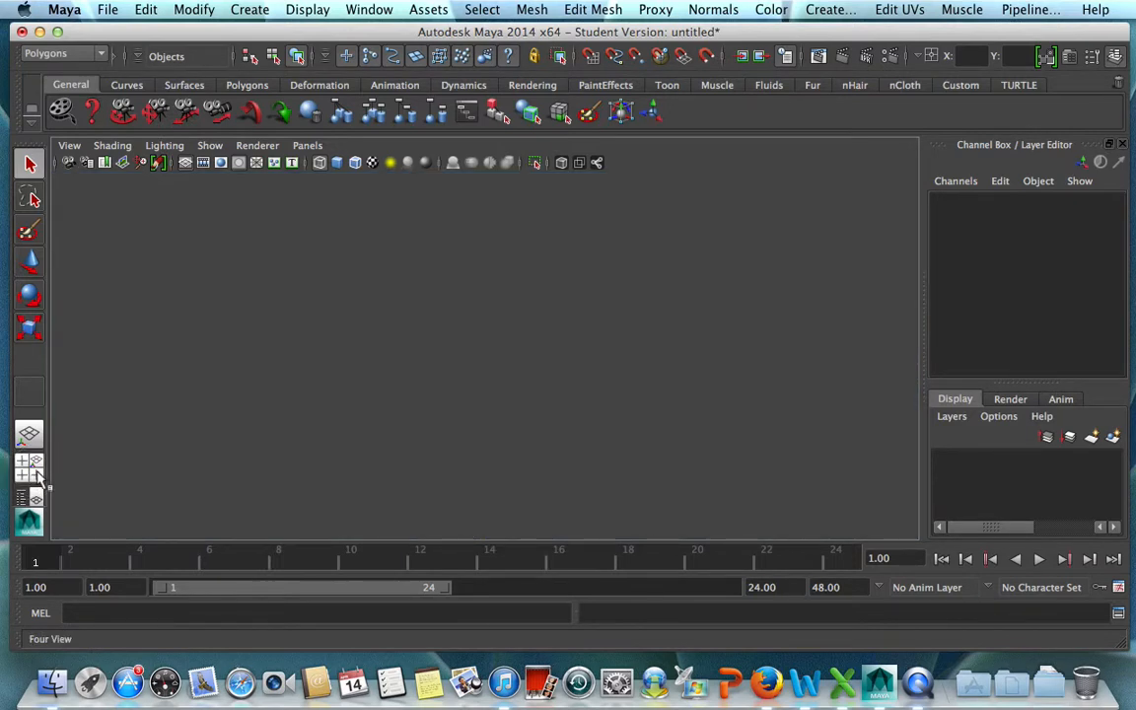
pyautogui.press('space')
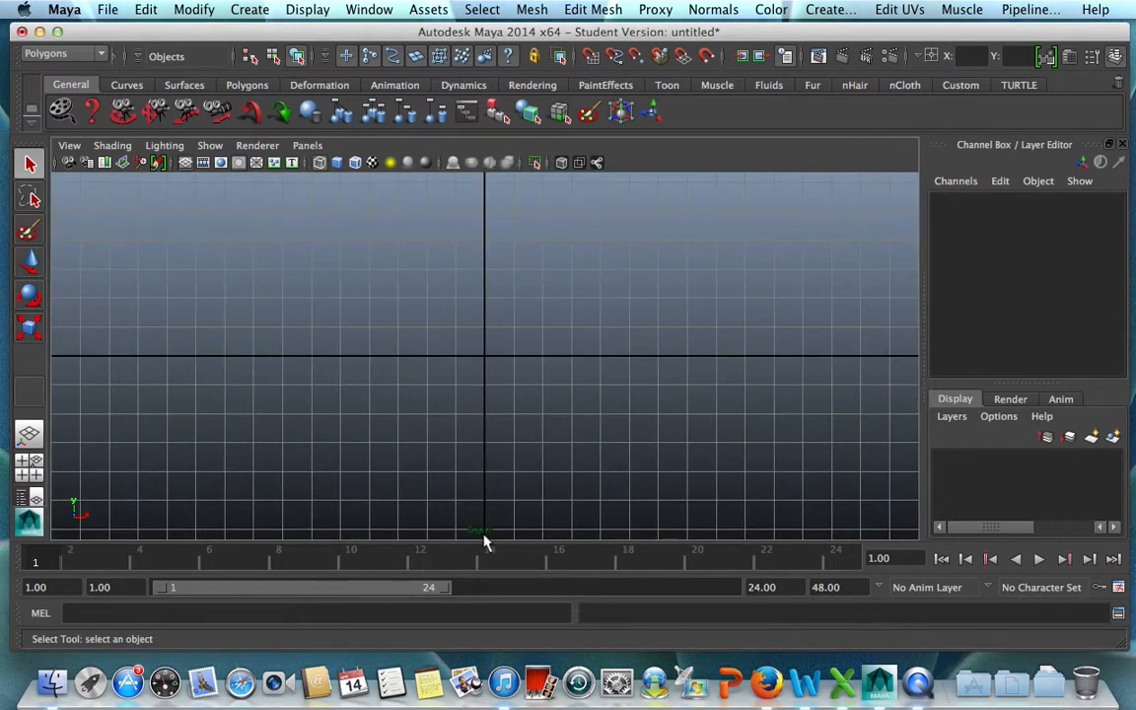
pyautogui.click(69, 146)
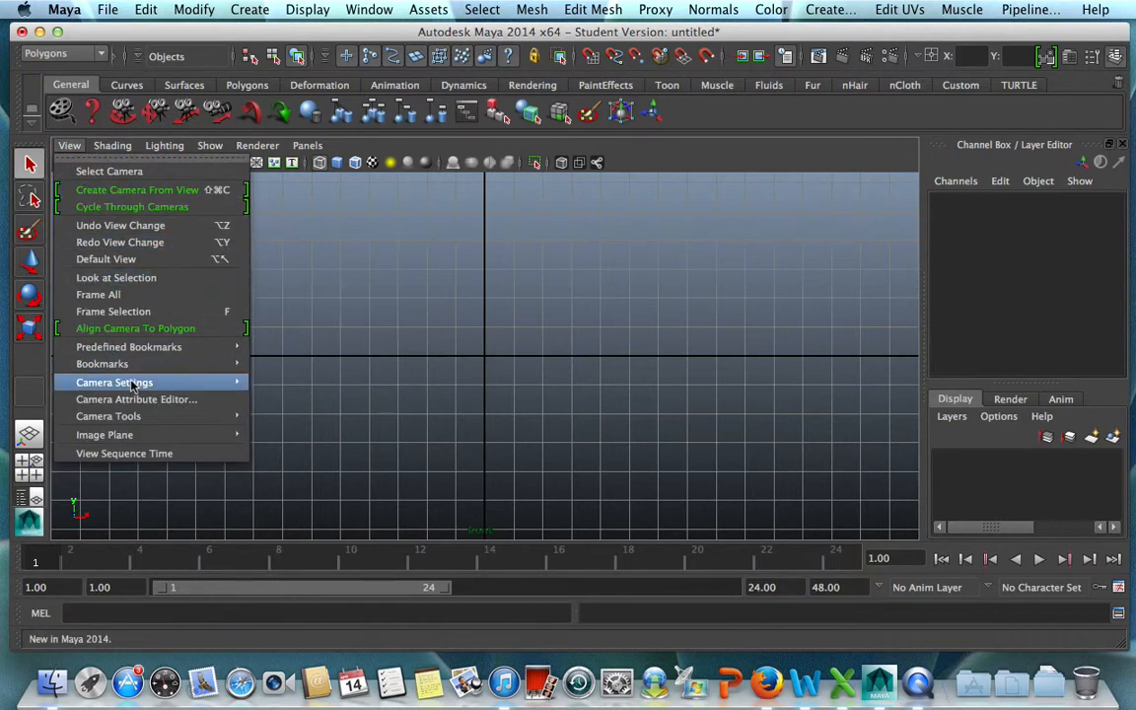
pyautogui.moveTo(164, 435)
pyautogui.click(286, 444)
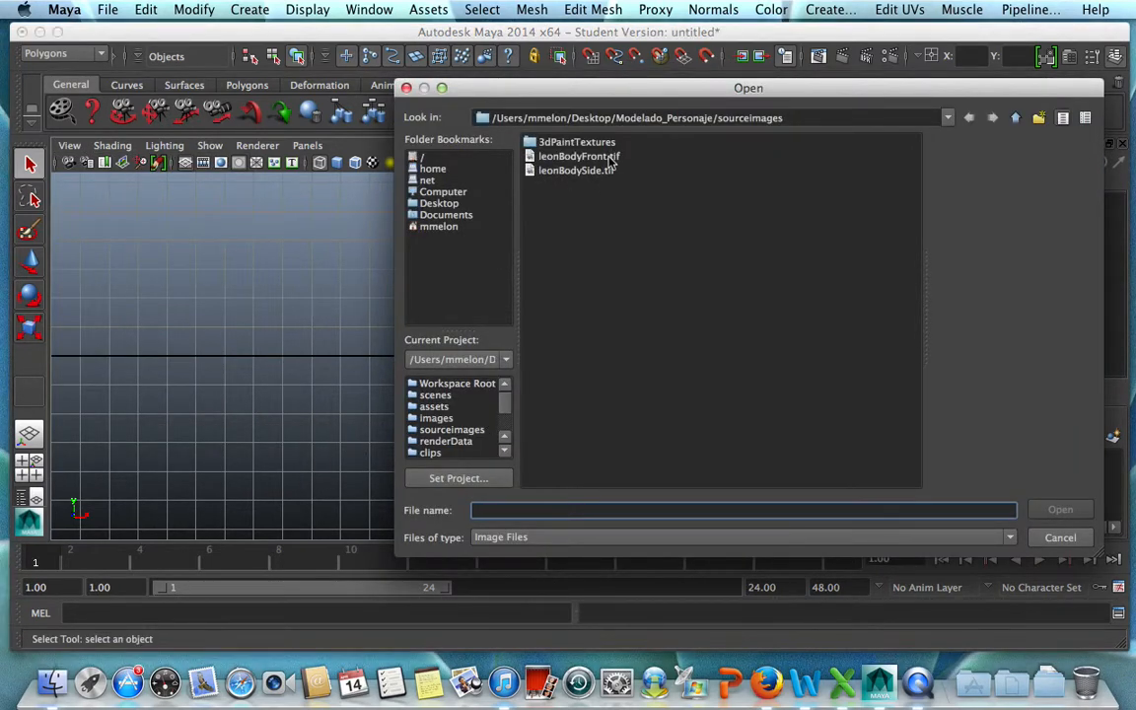
pyautogui.doubleClick(552, 156)
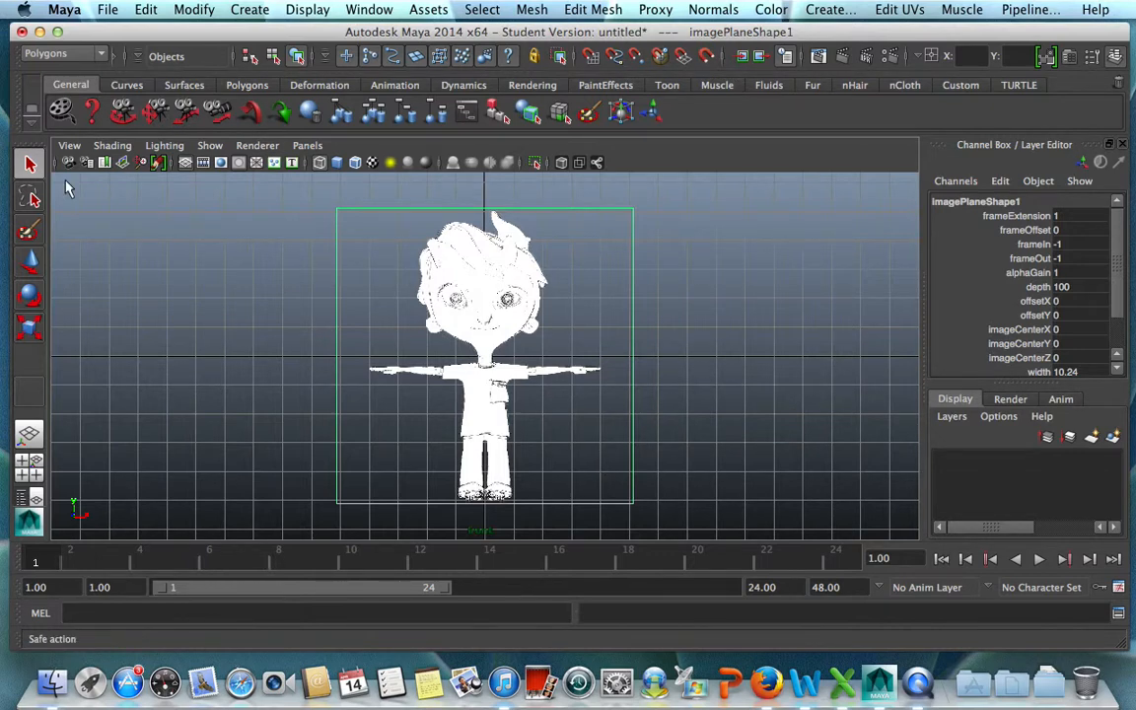
# Import leonBodySide.tif as an image plane in the side view and inspect both reference planes in the perspective view.
pyautogui.click(29, 434)
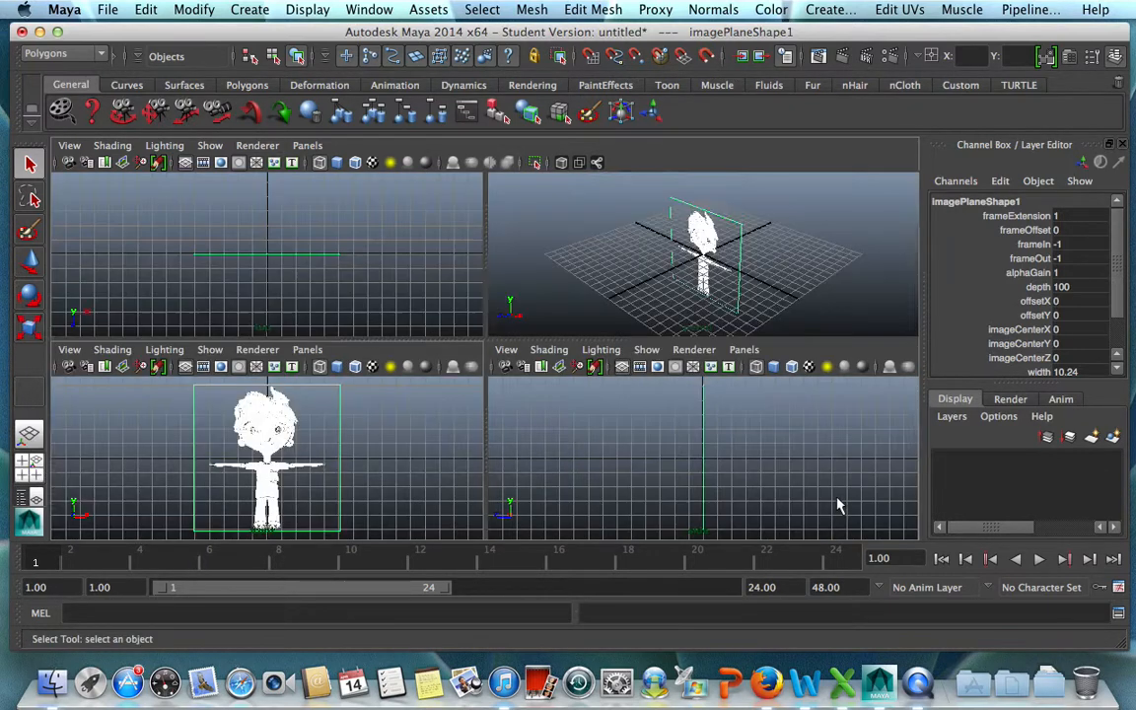
pyautogui.click(826, 429)
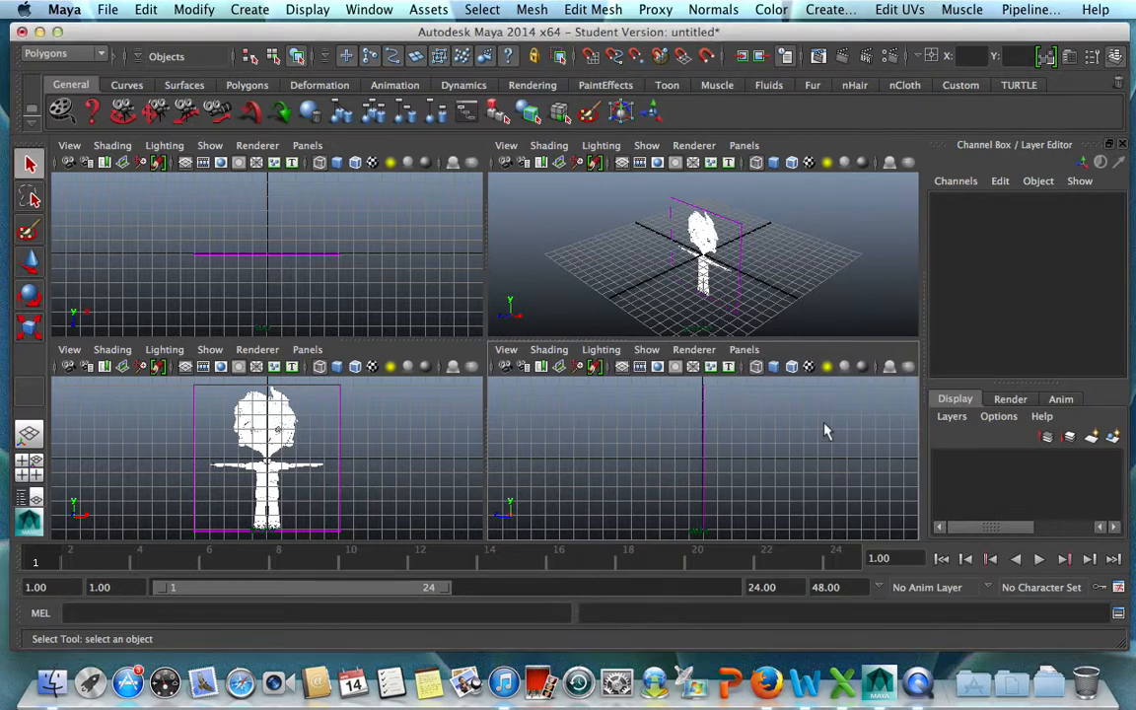
pyautogui.press('space')
pyautogui.click(75, 147)
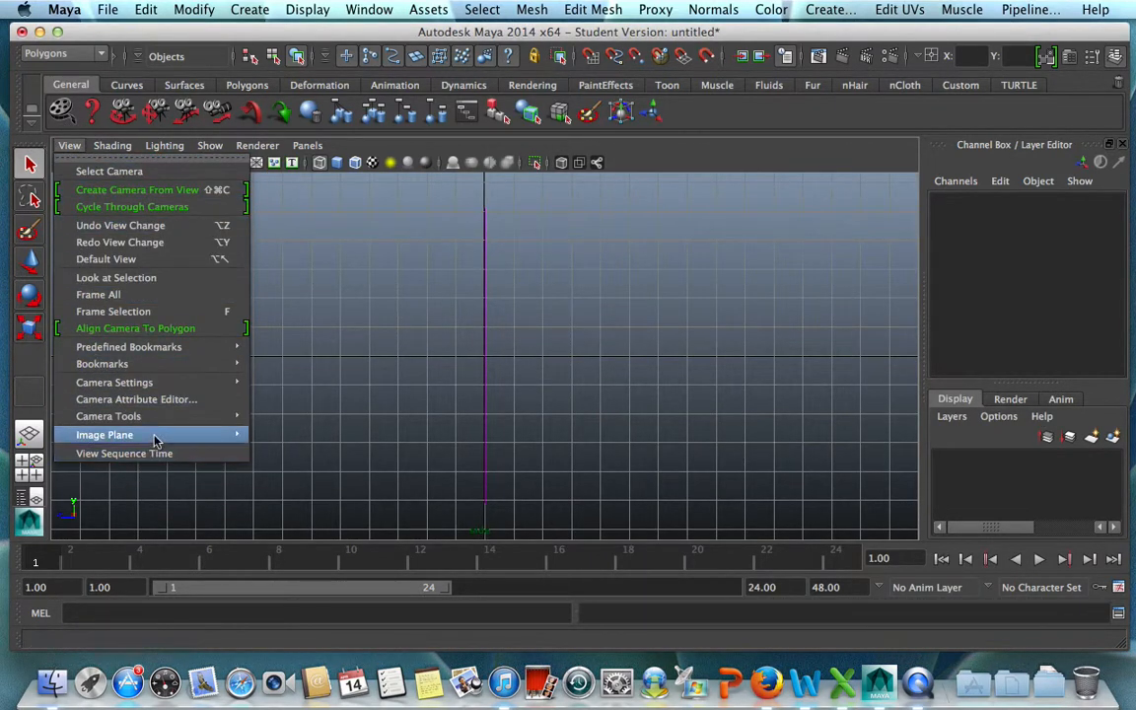
pyautogui.moveTo(153, 435)
pyautogui.click(384, 445)
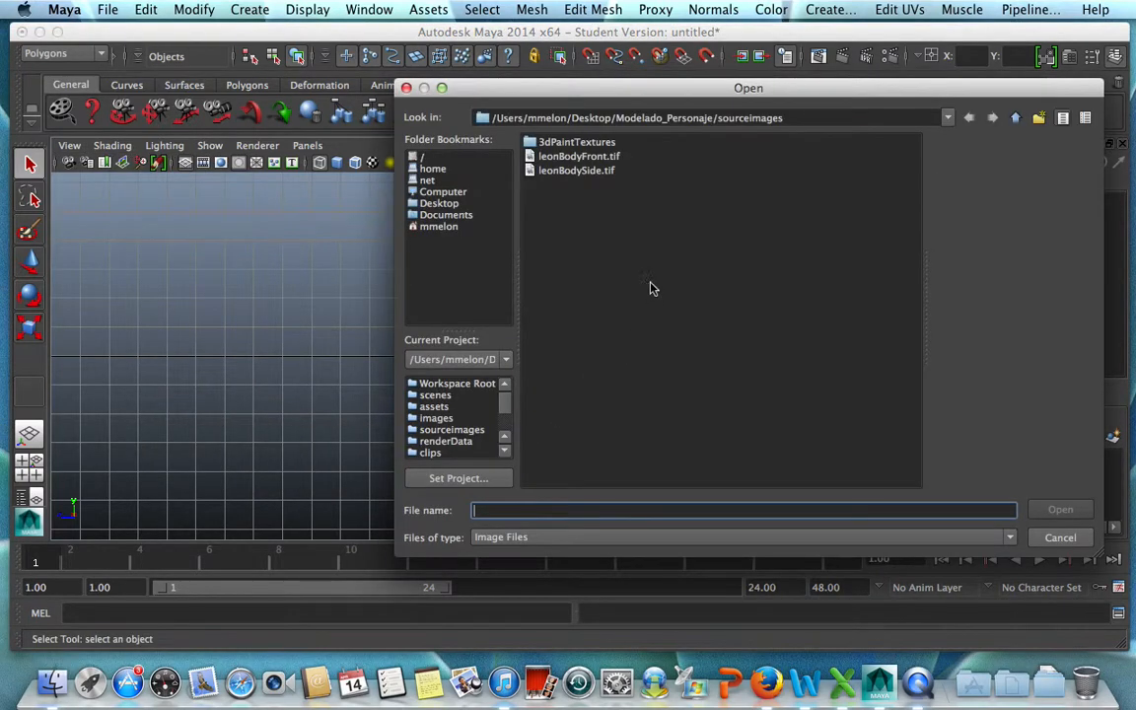
pyautogui.click(584, 173)
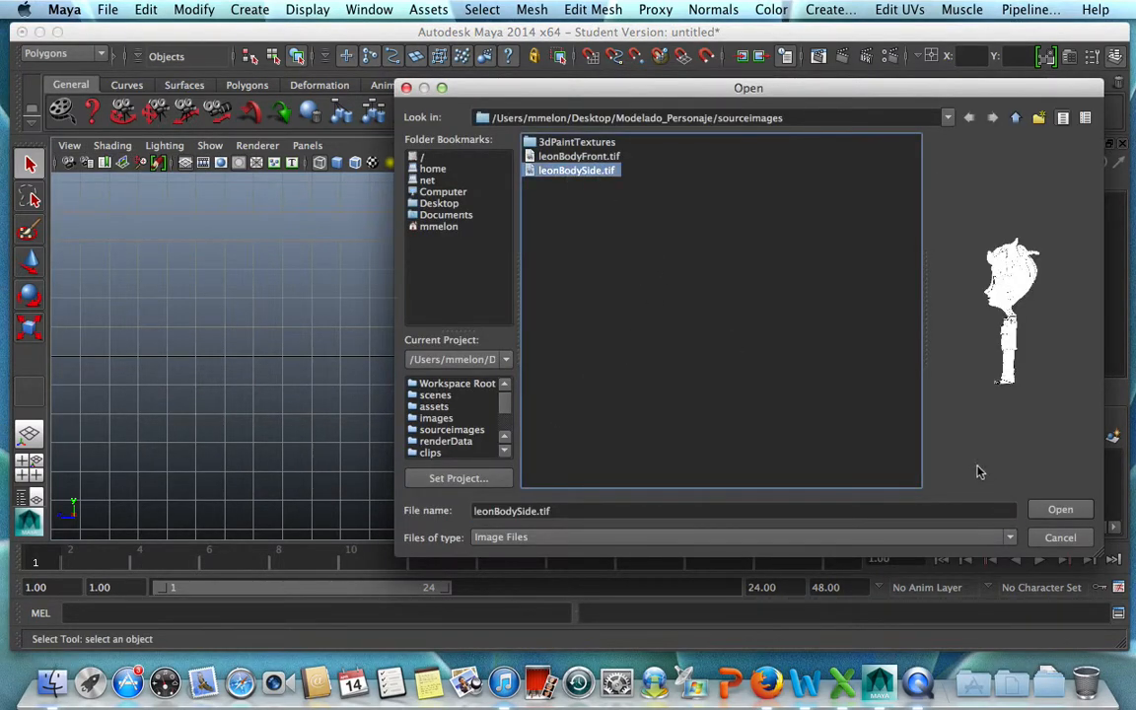
pyautogui.click(1060, 509)
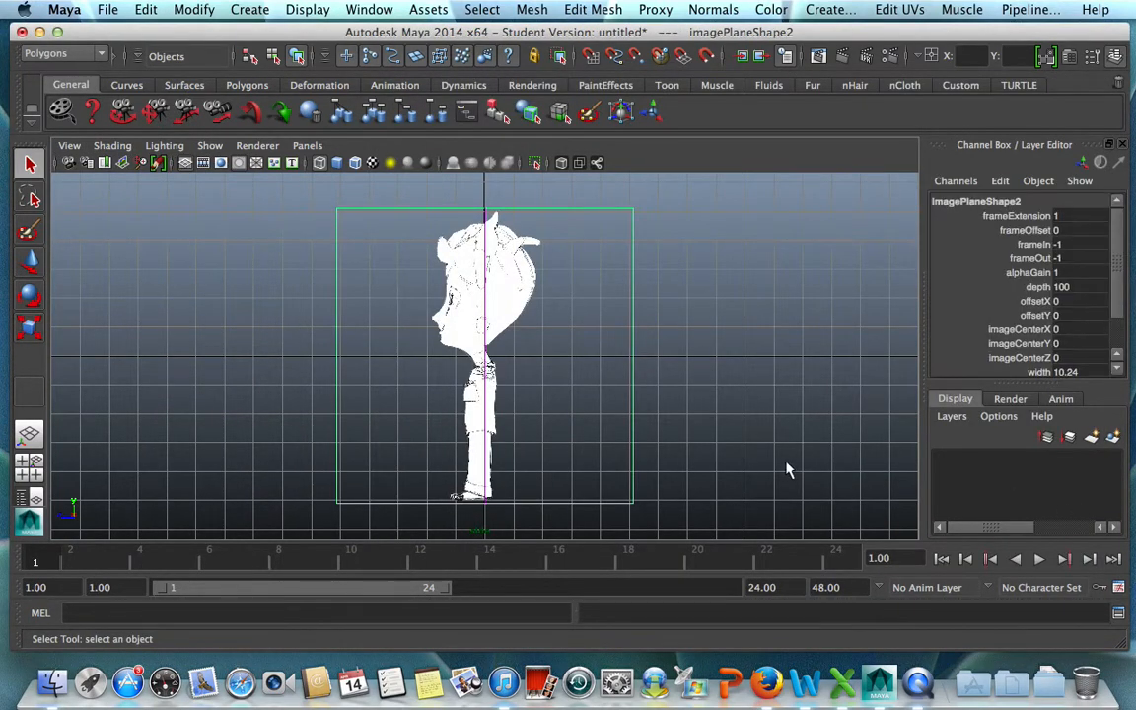
pyautogui.press('space')
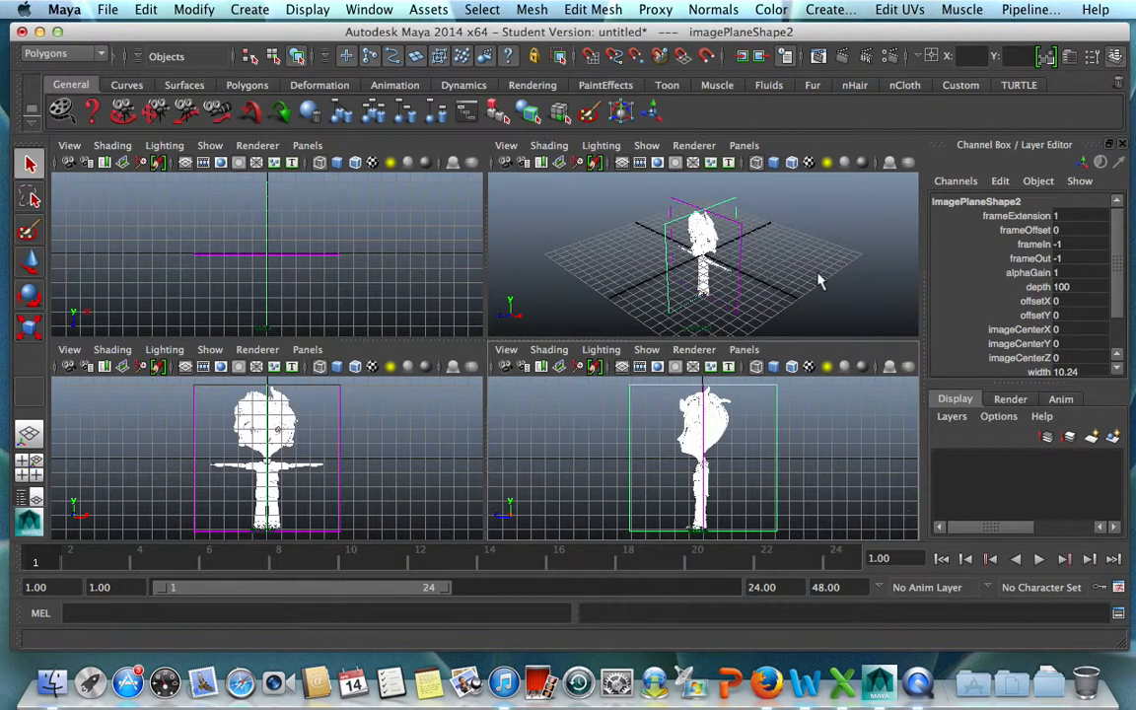
pyautogui.press('space')
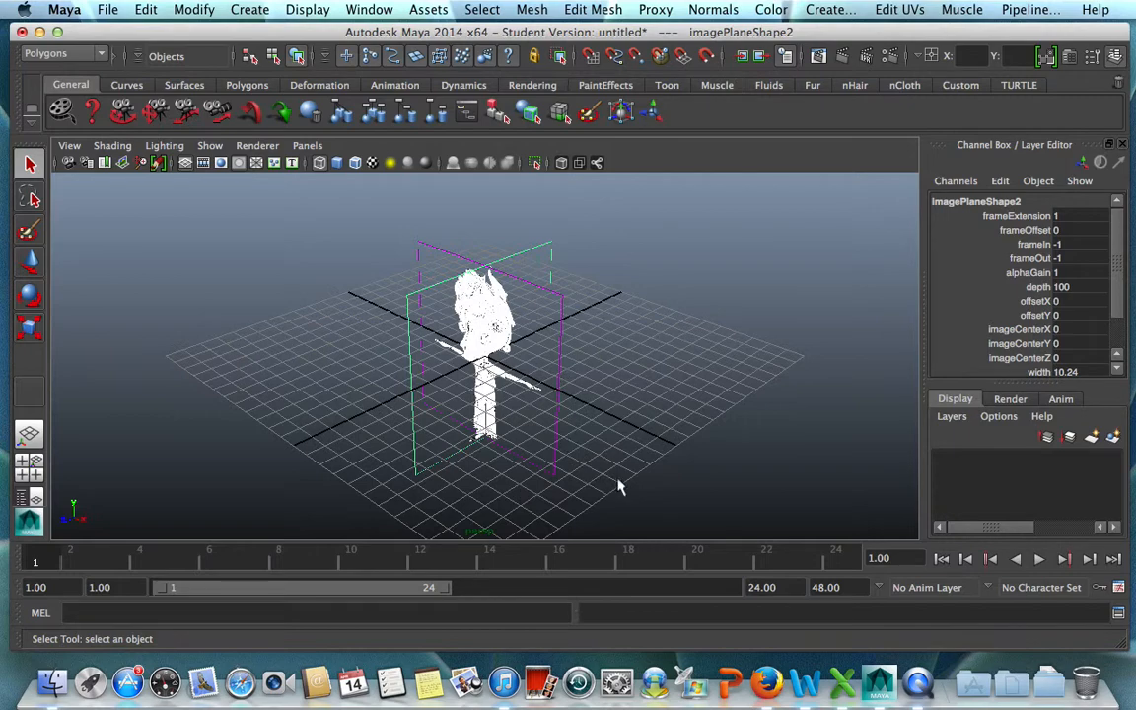
pyautogui.keyDown('alt'); pyautogui.moveTo(567, 434); pyautogui.dragTo(641, 447); pyautogui.keyUp('alt')
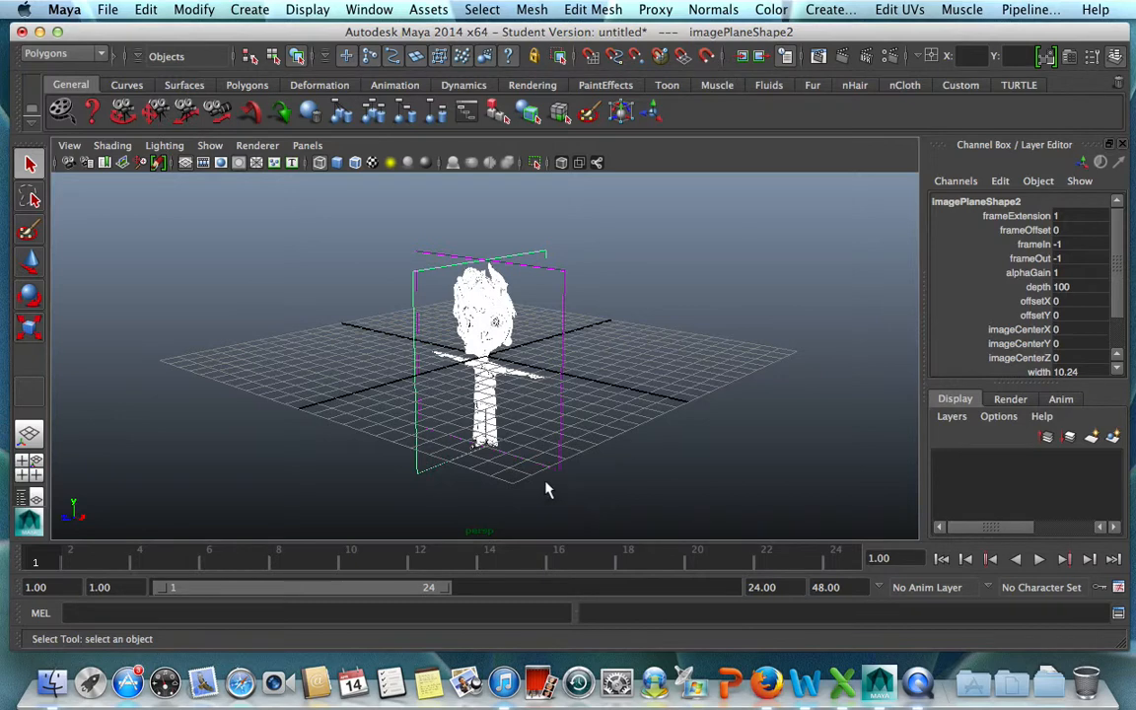
pyautogui.keyDown('alt'); pyautogui.moveTo(549, 490); pyautogui.dragTo(489, 482); pyautogui.keyUp('alt')
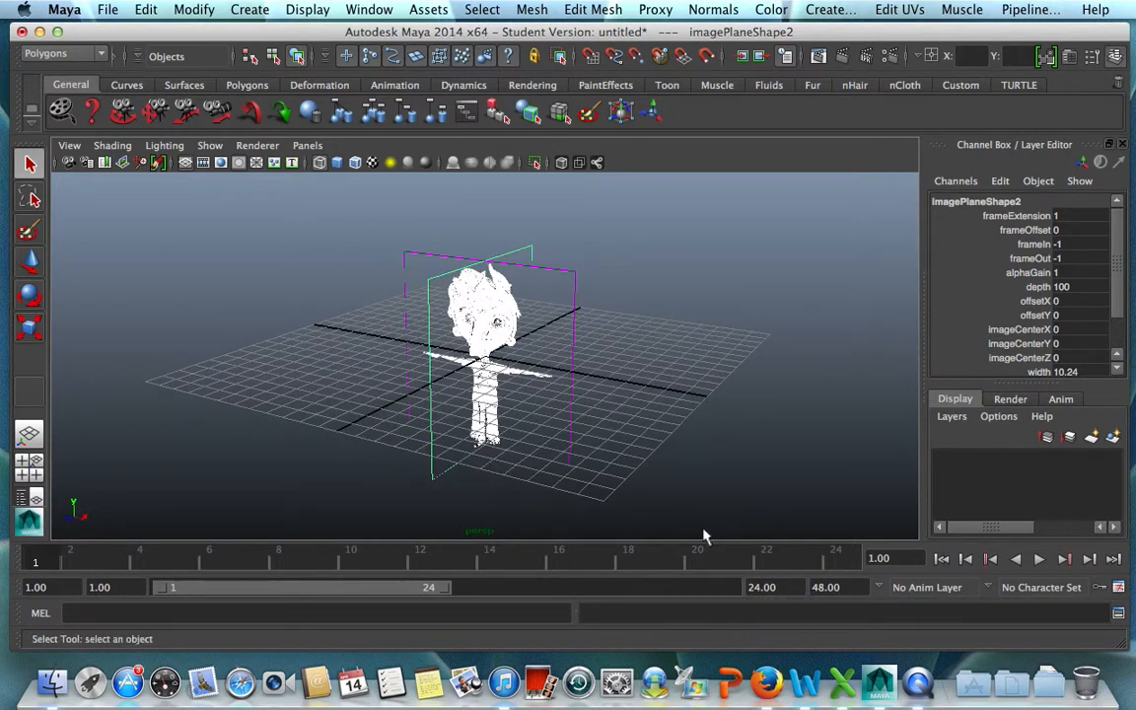
# Set the side image plane's width and height to 50.24.
pyautogui.click(1119, 301)
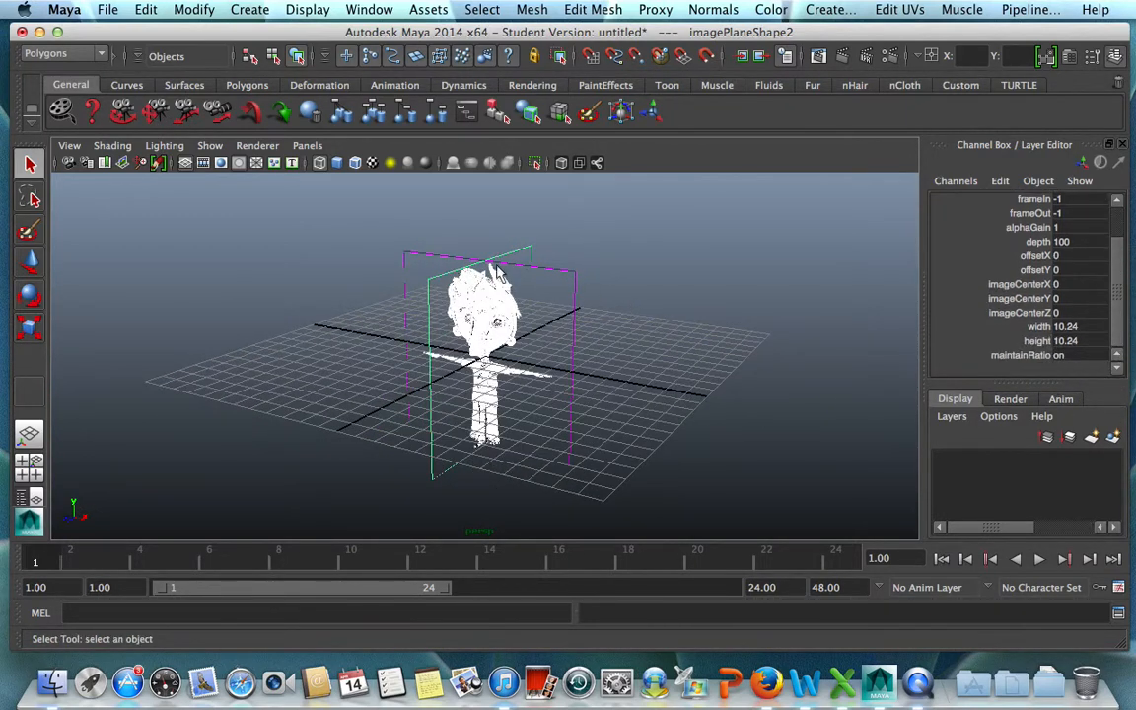
pyautogui.click(1062, 329)
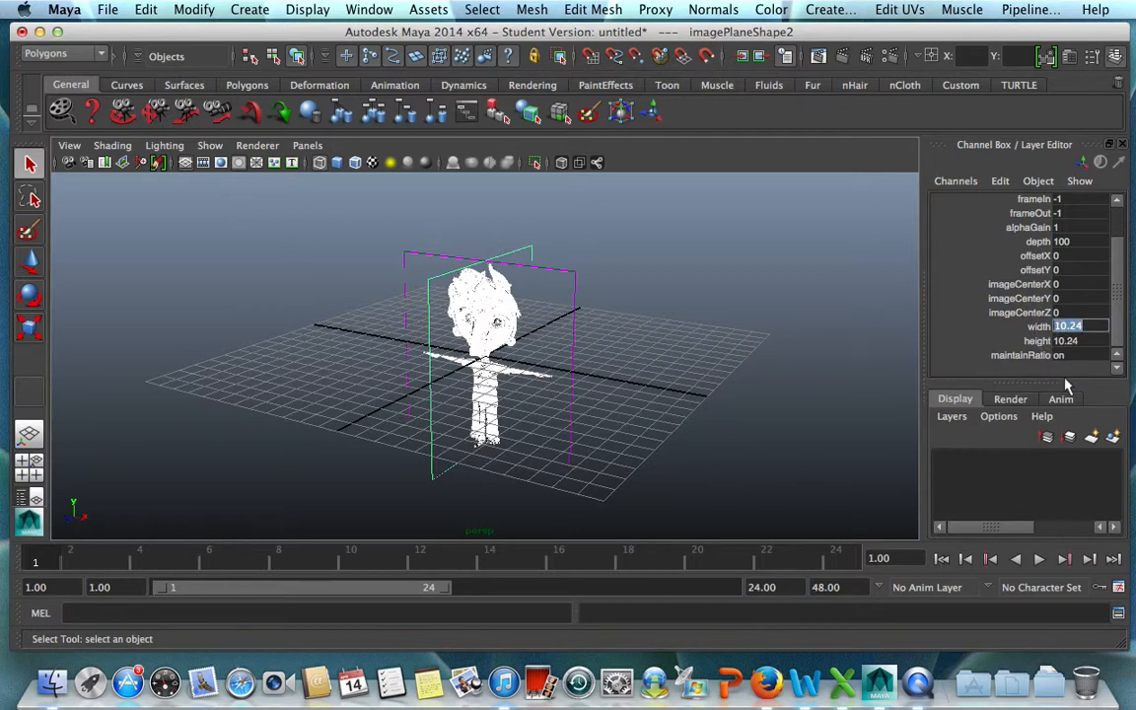
pyautogui.click(1064, 326)
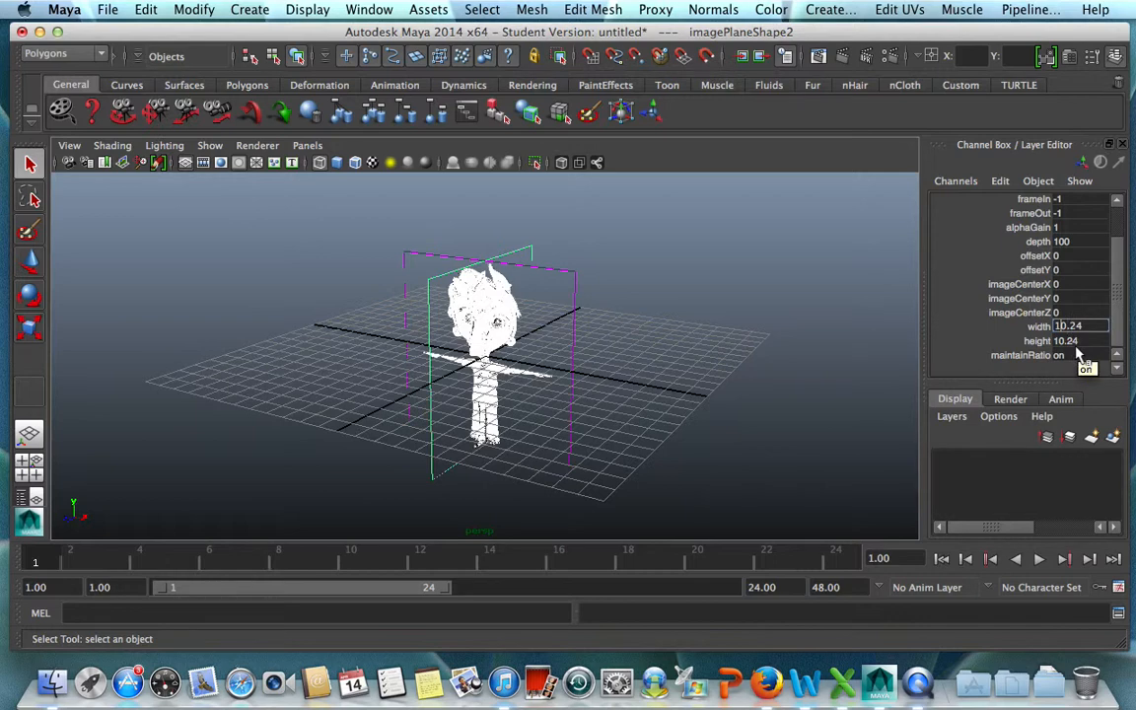
pyautogui.press('BackSpace')
pyautogui.write('5')
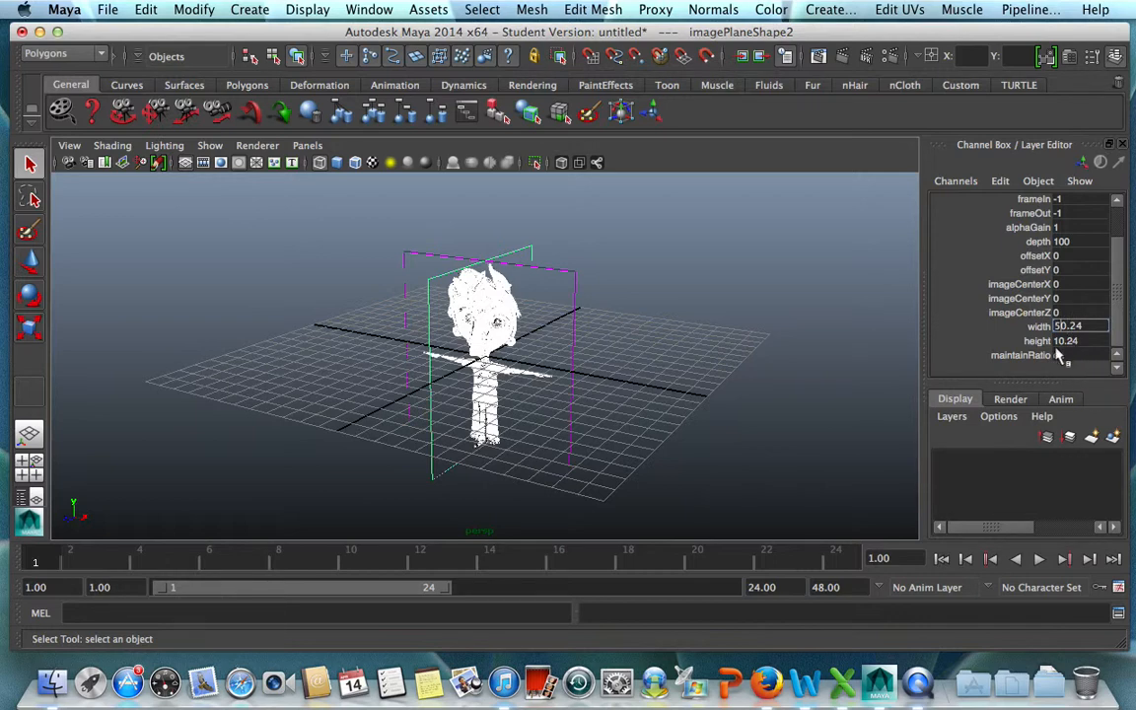
pyautogui.press('Tab')
pyautogui.click(1060, 342)
pyautogui.press('BackSpace')
pyautogui.write('5')
pyautogui.press('Return')
# Set both the width and the height of the side image plane to 50.
pyautogui.click(1087, 328)
pyautogui.click(1087, 326)
pyautogui.press('Return')
pyautogui.click(1081, 340)
pyautogui.click(1085, 340)
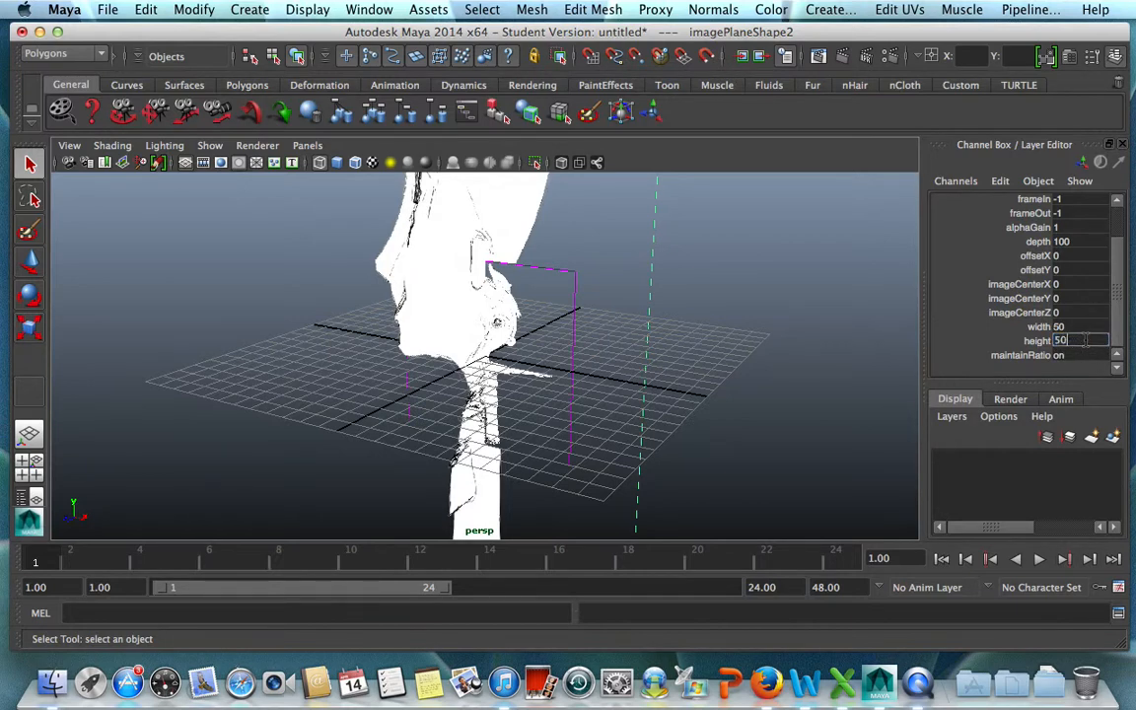
pyautogui.press('Return')
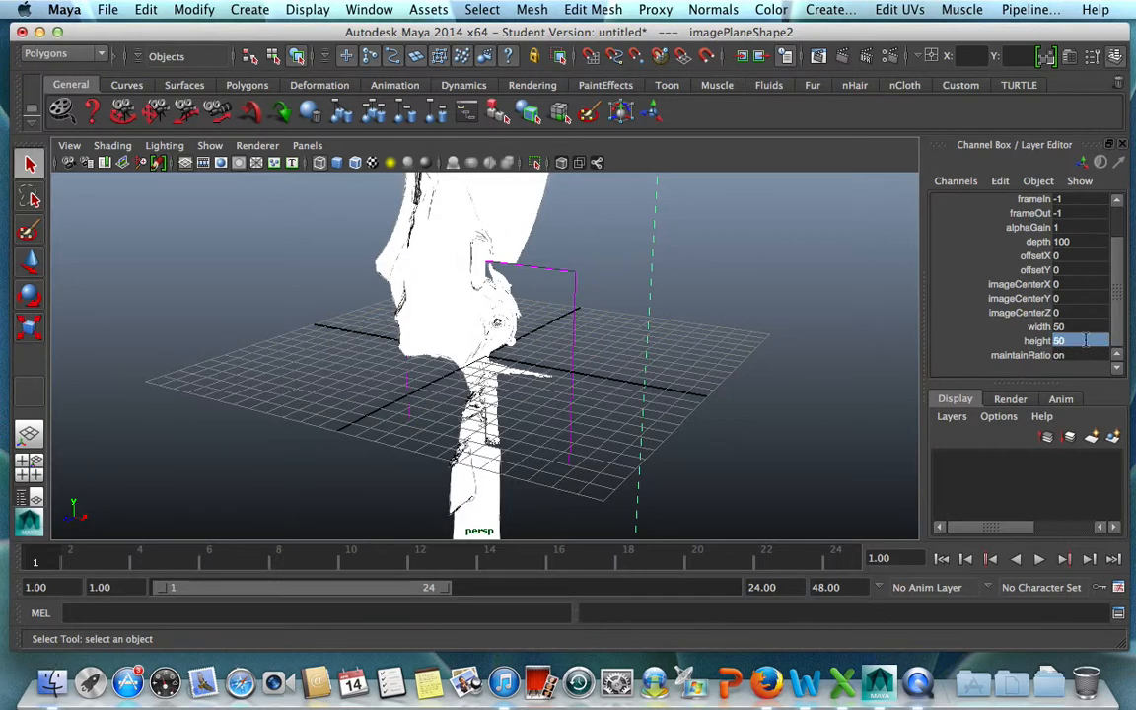
# Select the front image plane and set its width to 50.
pyautogui.click(564, 277)
pyautogui.click(1115, 281)
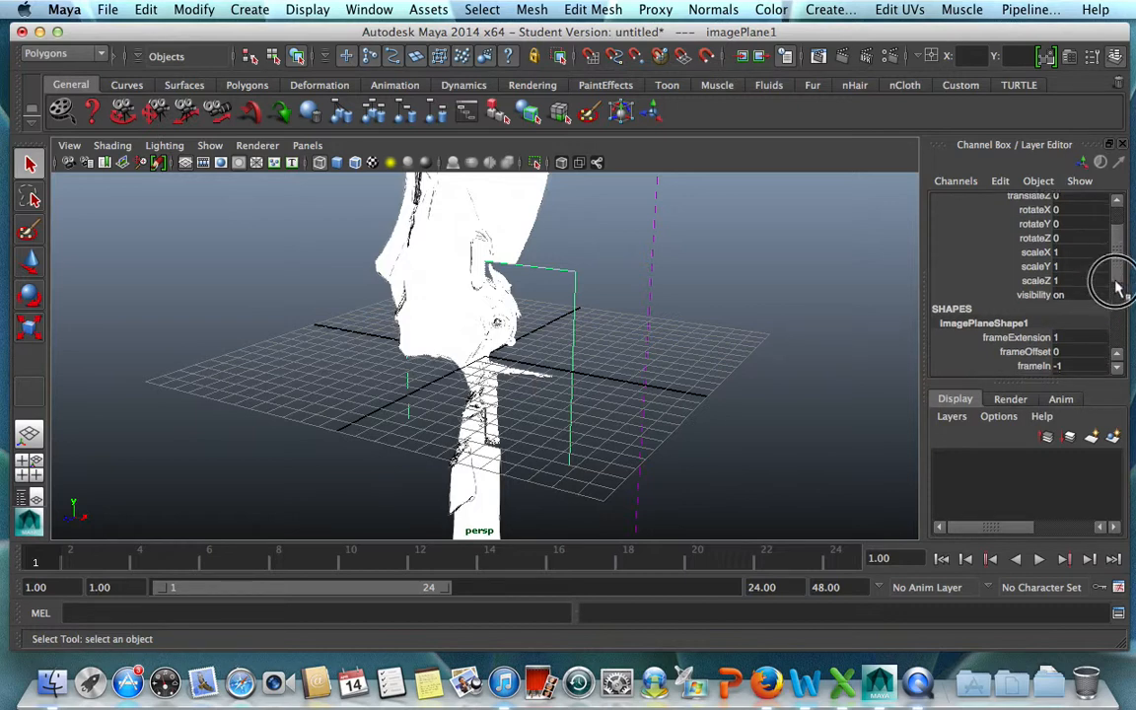
pyautogui.moveTo(1114, 276); pyautogui.dragTo(1120, 331)
pyautogui.click(1086, 327)
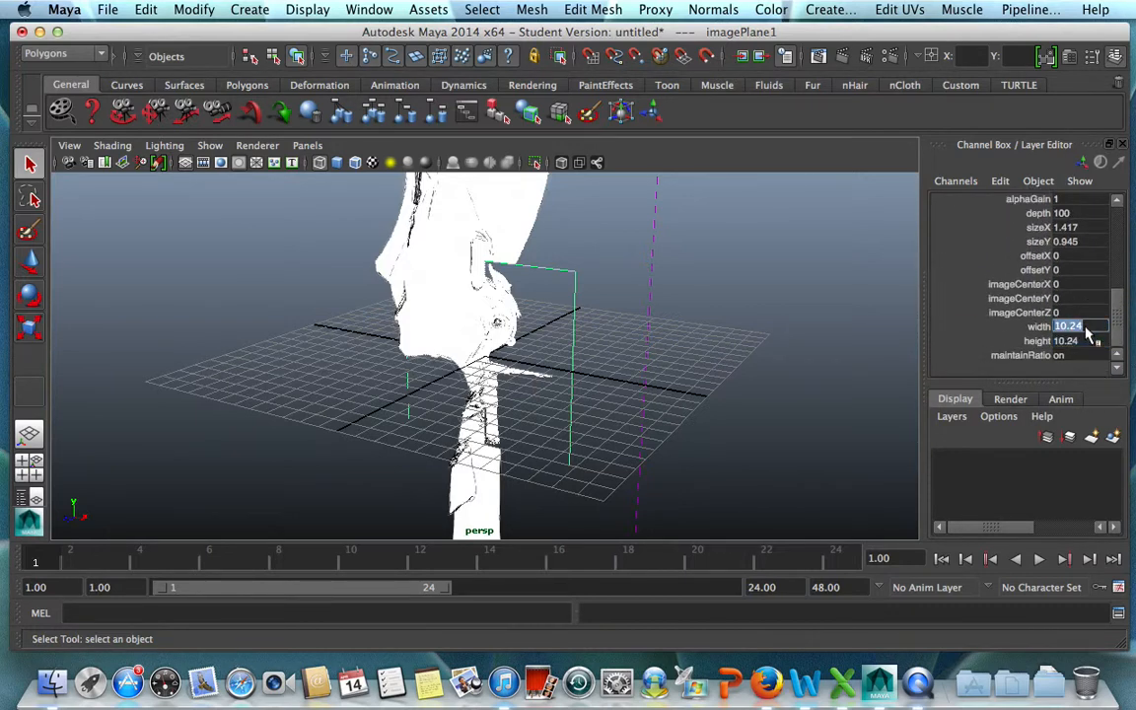
pyautogui.write('50')
pyautogui.press('Tab')
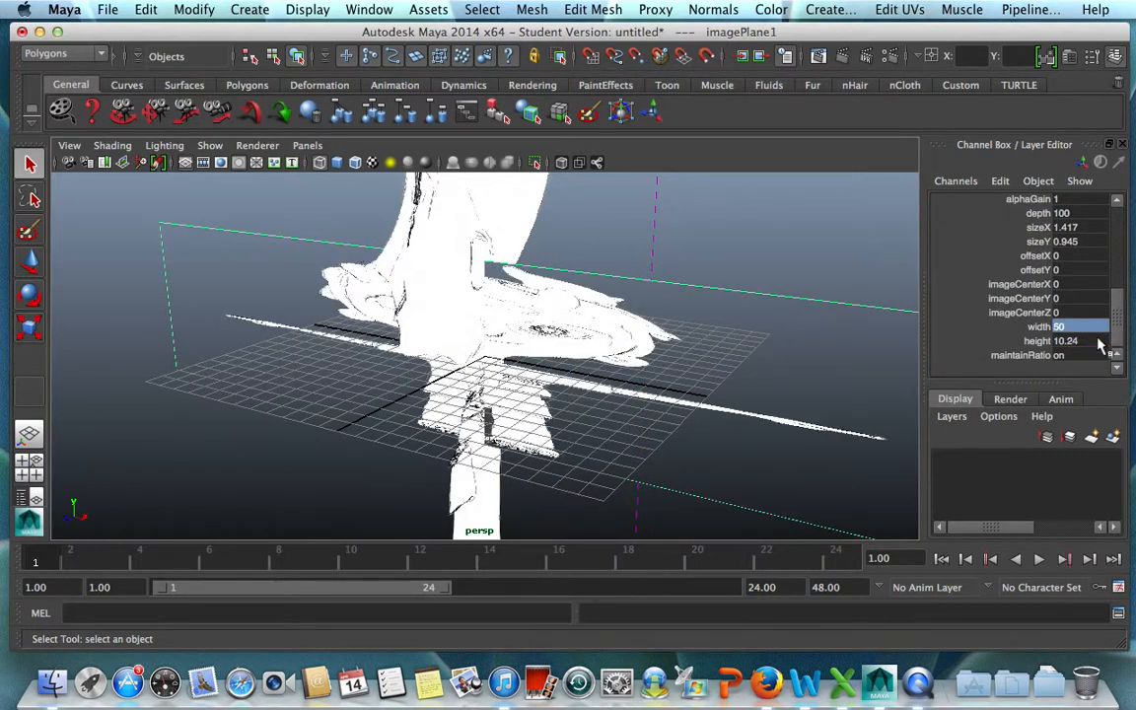
# Set the front image plane's height to 50 to match its width.
pyautogui.write('10.')
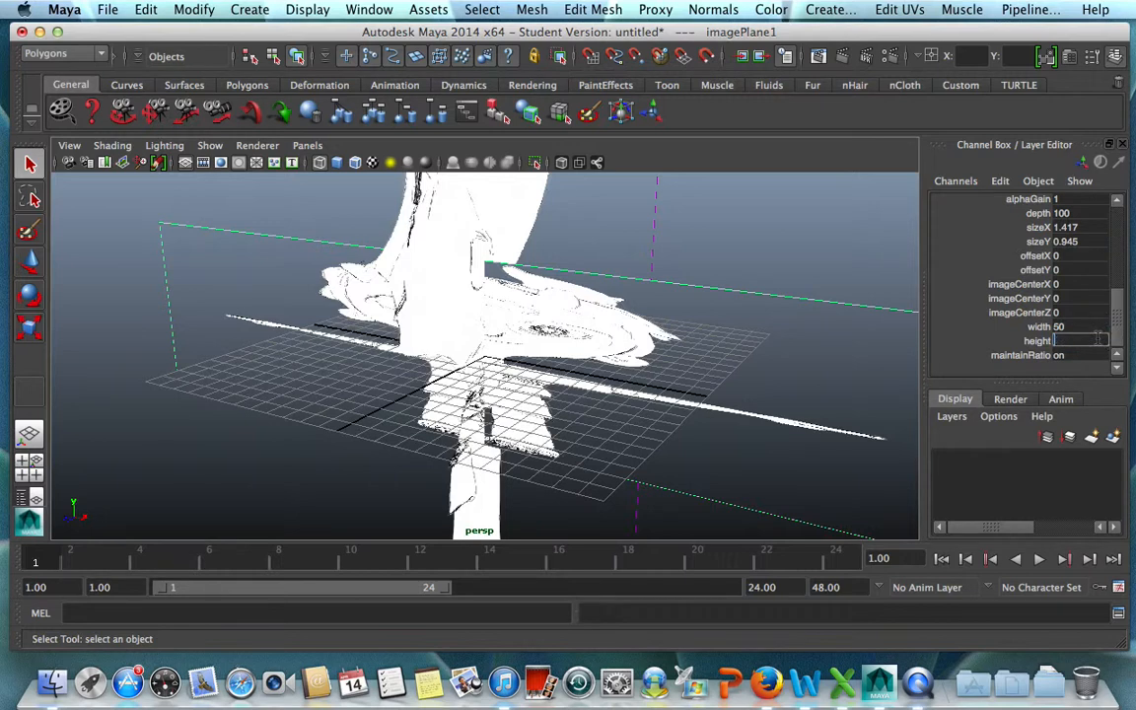
pyautogui.press('Return')
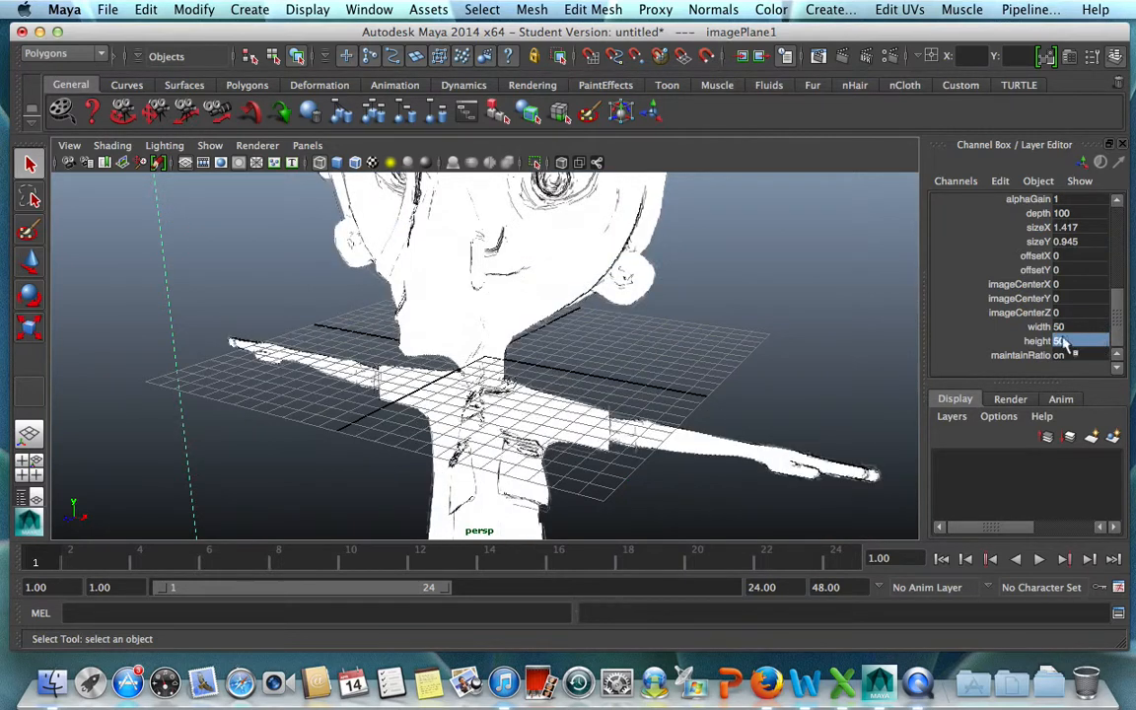
pyautogui.press('f')
pyautogui.click(766, 423)
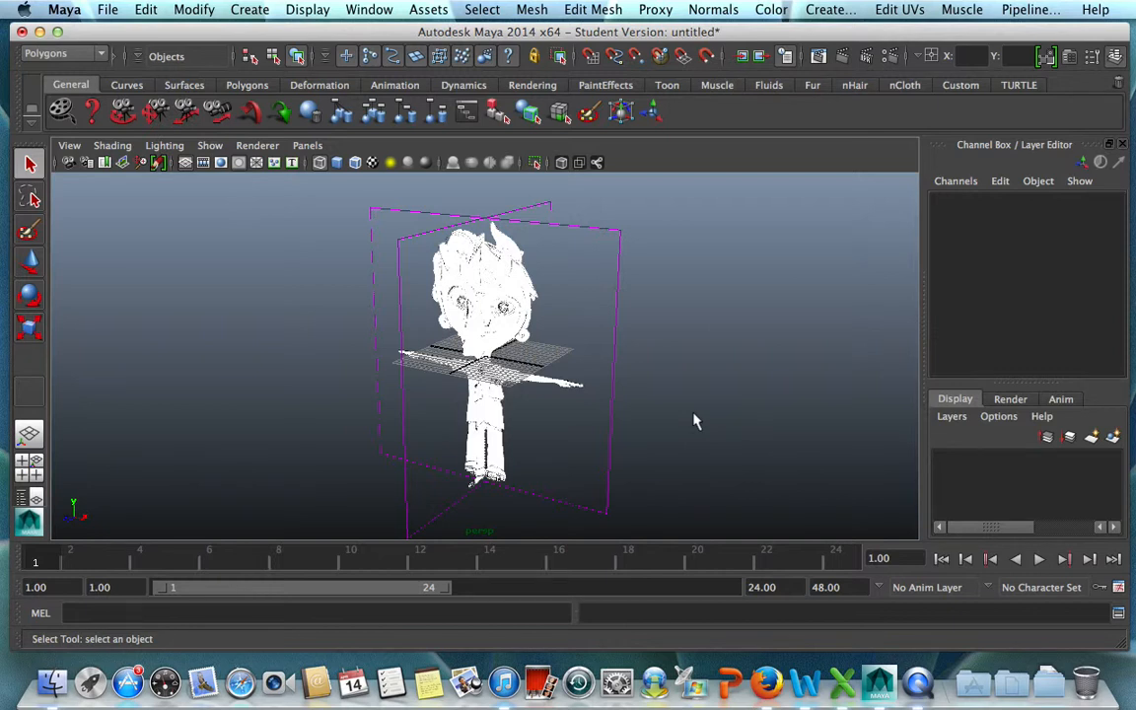
pyautogui.keyDown('alt'); pyautogui.moveTo(692, 423); pyautogui.dragTo(623, 404); pyautogui.keyUp('alt')
# Select both the front and side image planes and set their alphaGain to 0.5.
pyautogui.click(560, 244)
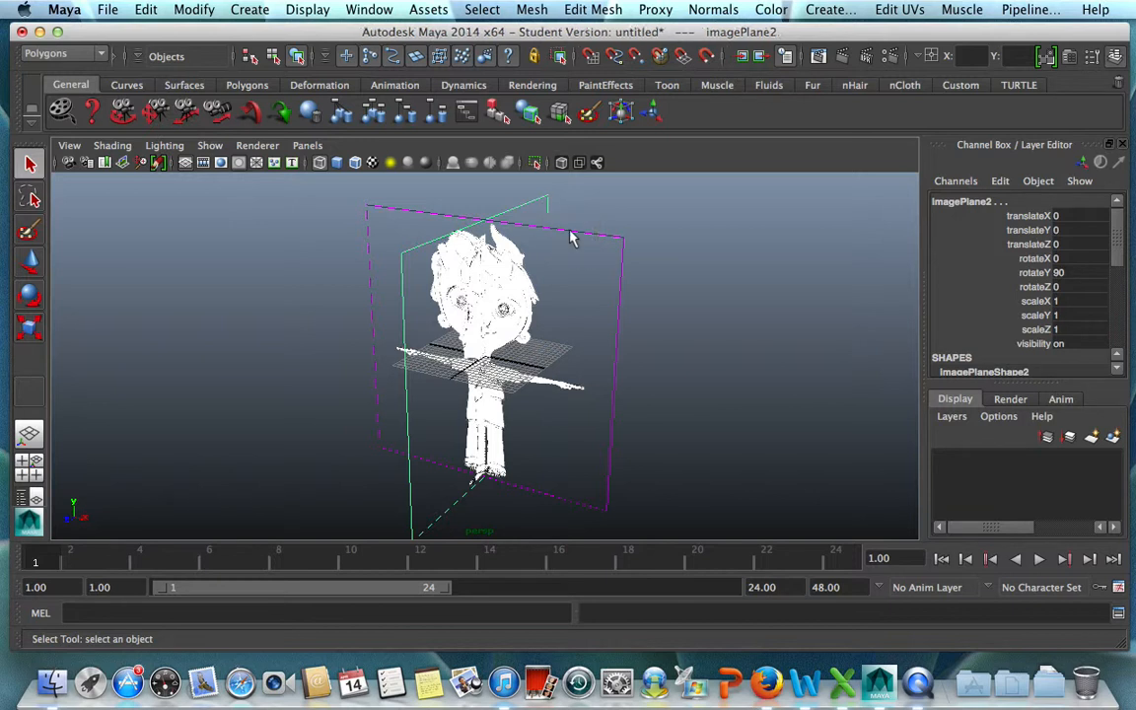
pyautogui.click(570, 237)
pyautogui.click(539, 204)
pyautogui.click(547, 208)
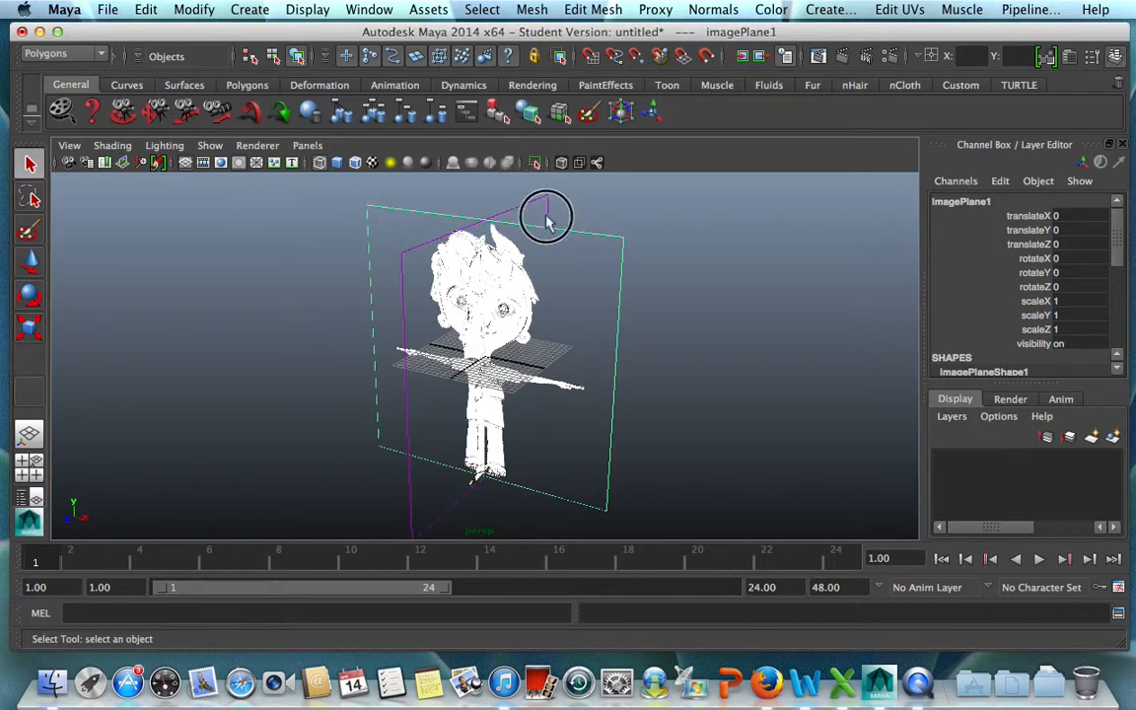
pyautogui.click(575, 249)
pyautogui.click(613, 244)
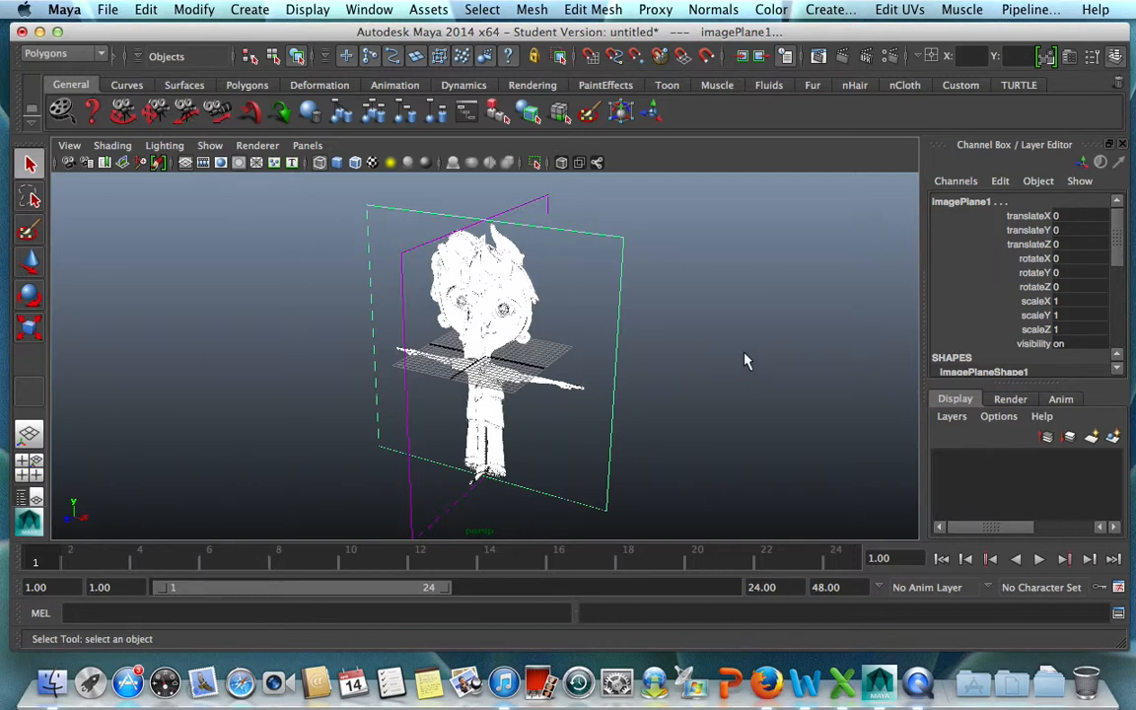
pyautogui.scroll(-5, 1115, 296)
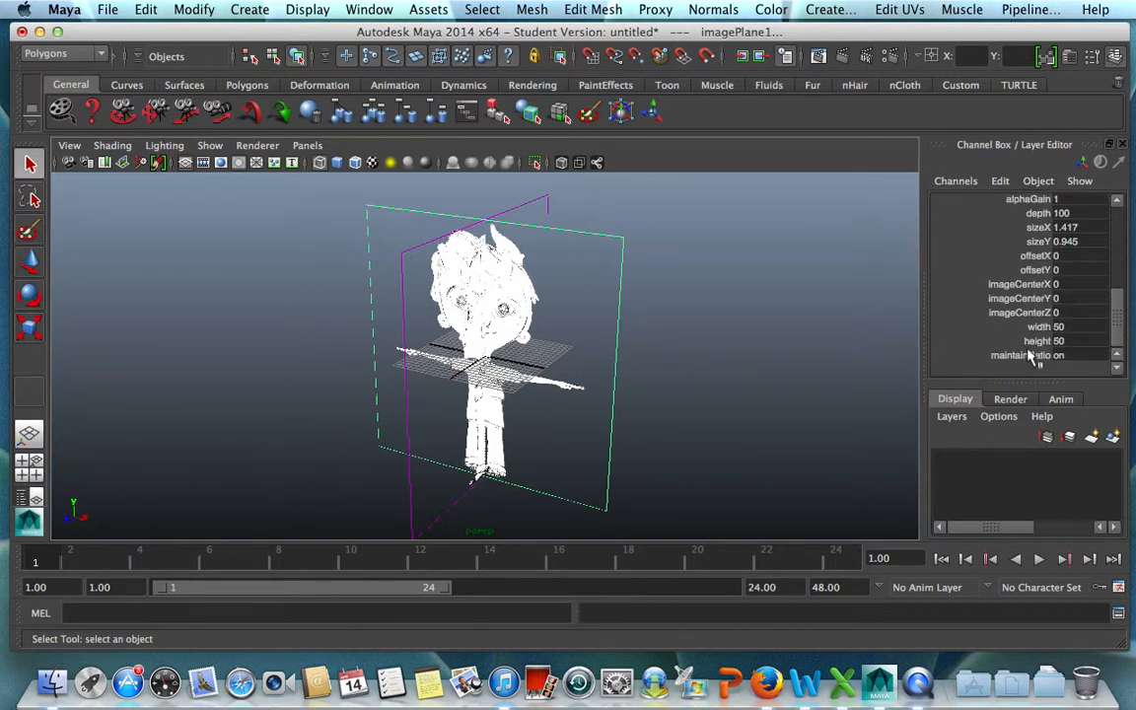
pyautogui.moveTo(1121, 329); pyautogui.dragTo(1124, 300)
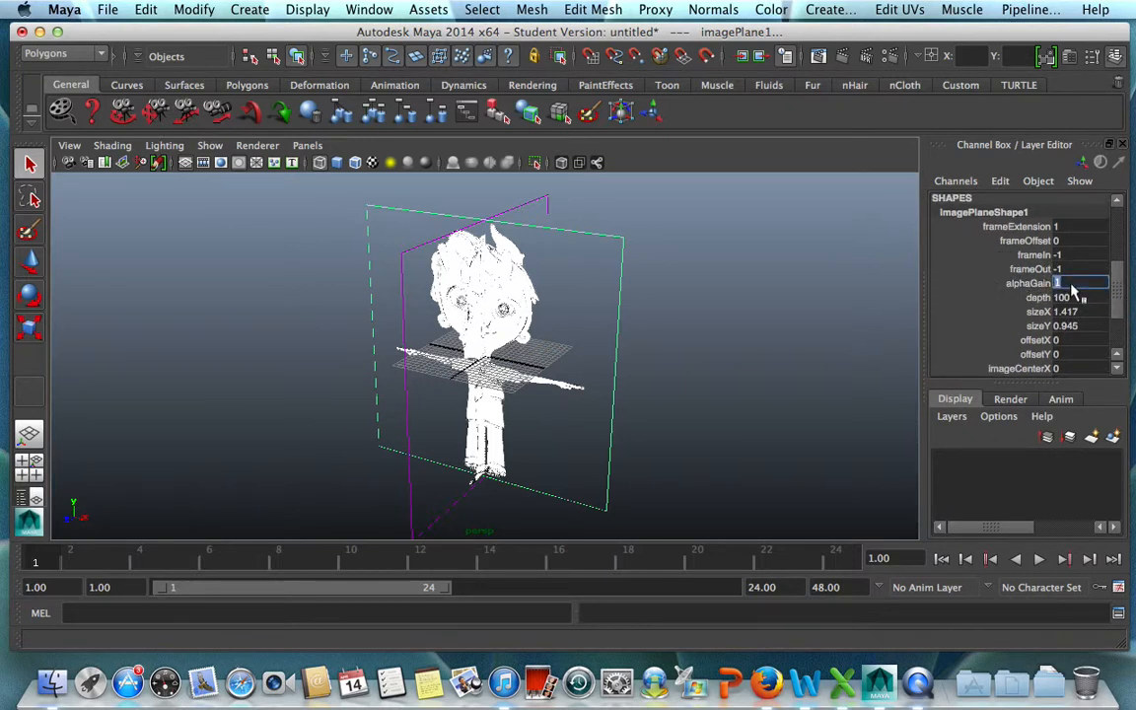
pyautogui.write('0.5')
pyautogui.press('Return')
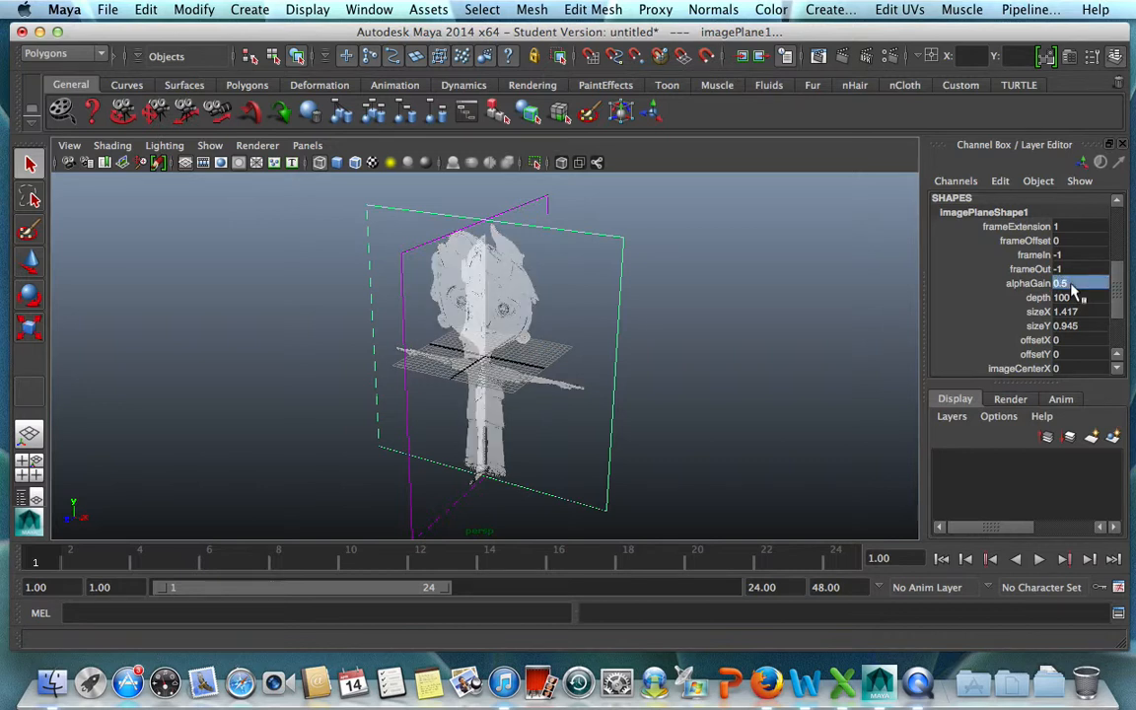
# Check the alphaGain value of the side and front image planes one at a time.
pyautogui.click(545, 202)
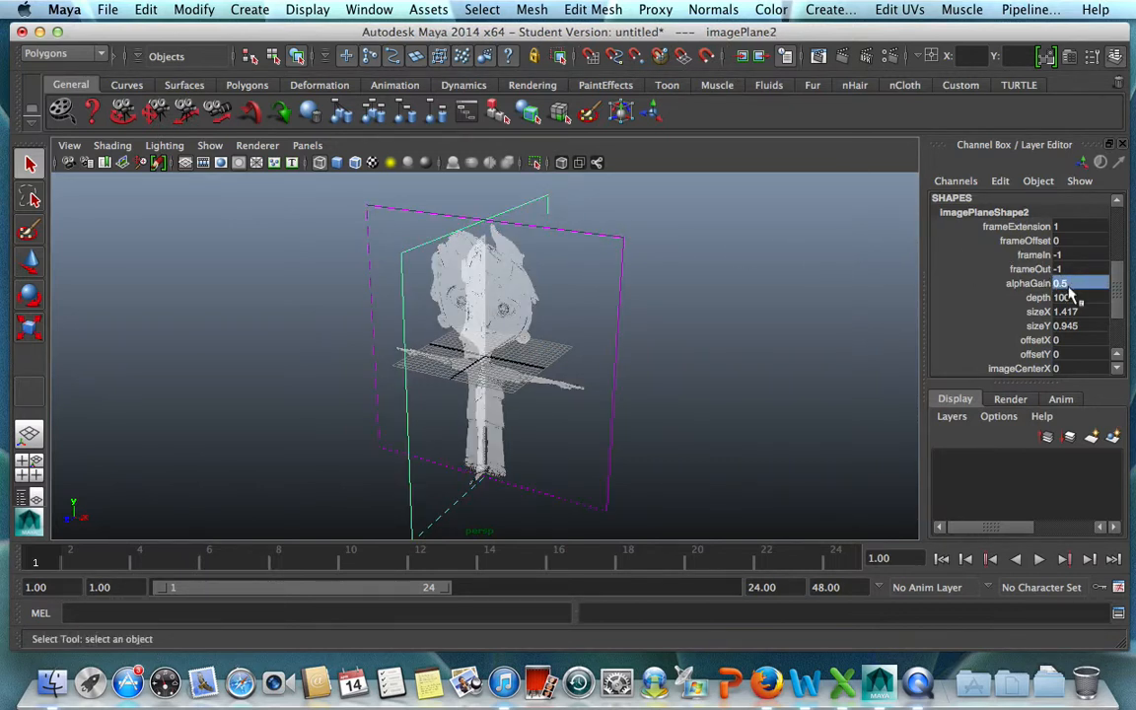
pyautogui.click(816, 330)
pyautogui.click(612, 244)
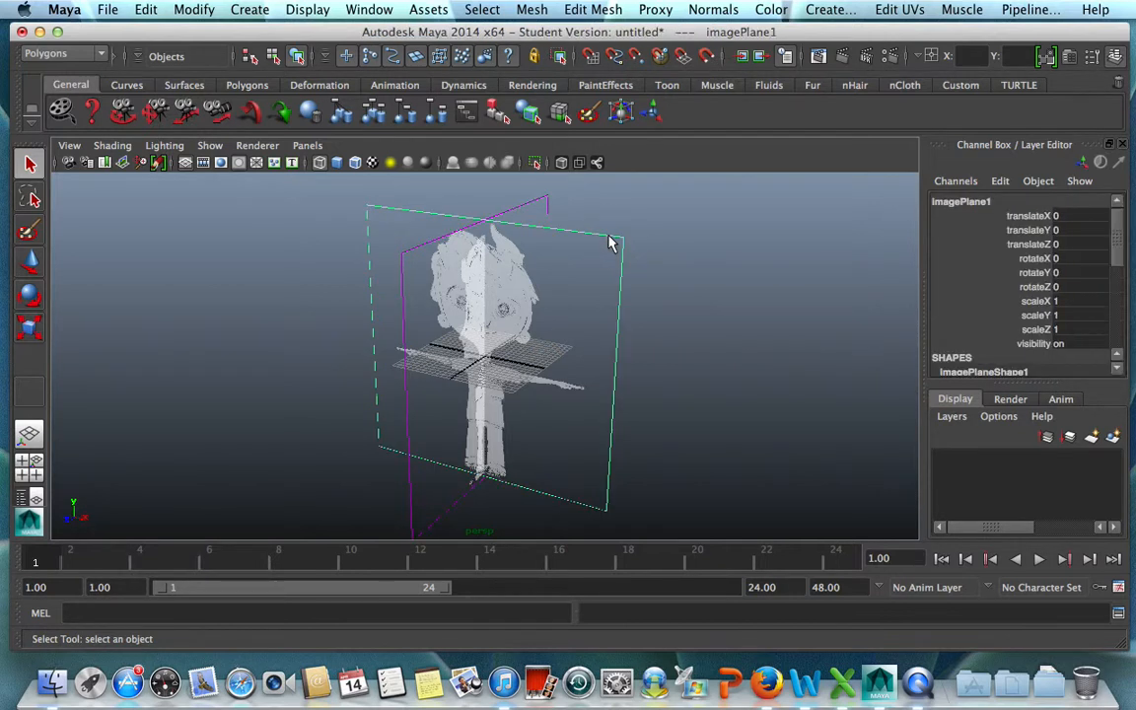
pyautogui.moveTo(1116, 230); pyautogui.dragTo(1115, 281)
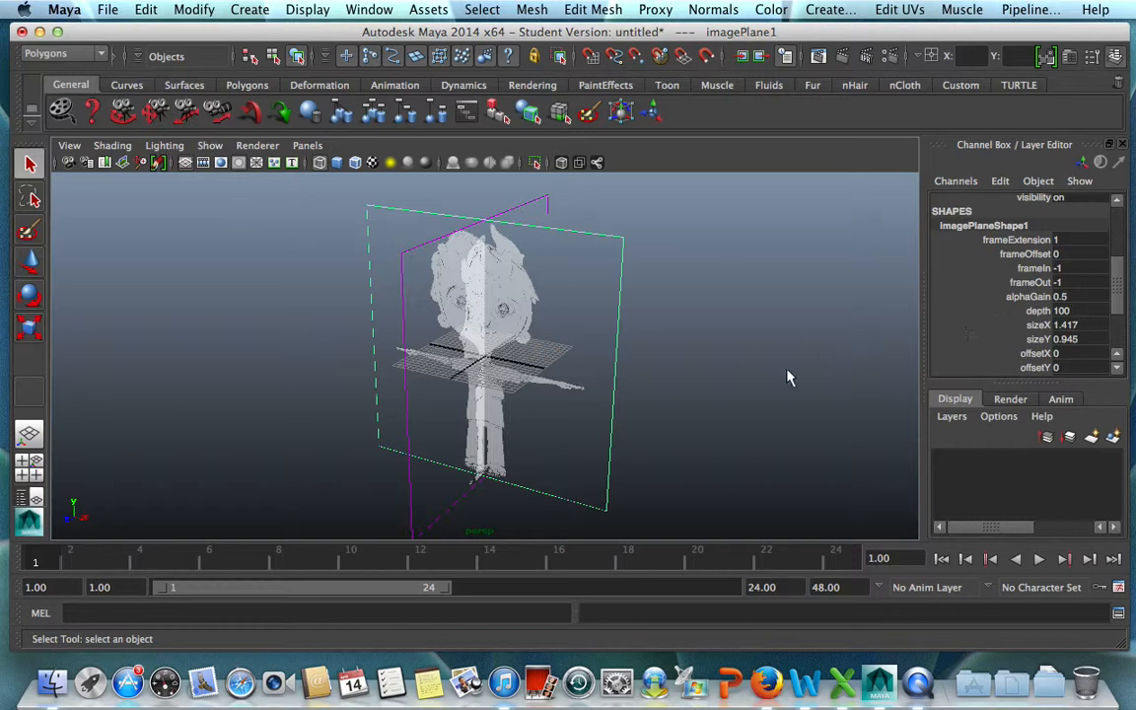
pyautogui.click(673, 335)
pyautogui.click(523, 195)
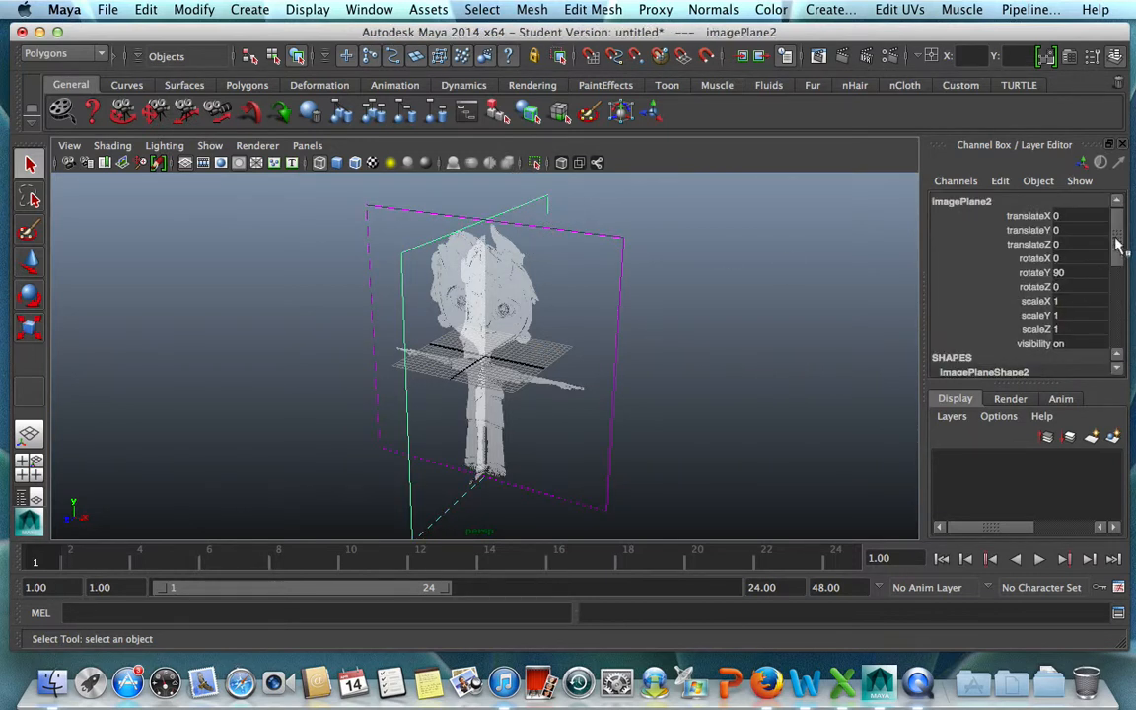
pyautogui.moveTo(1118, 243); pyautogui.dragTo(1107, 306)
pyautogui.click(631, 237)
pyautogui.click(843, 333)
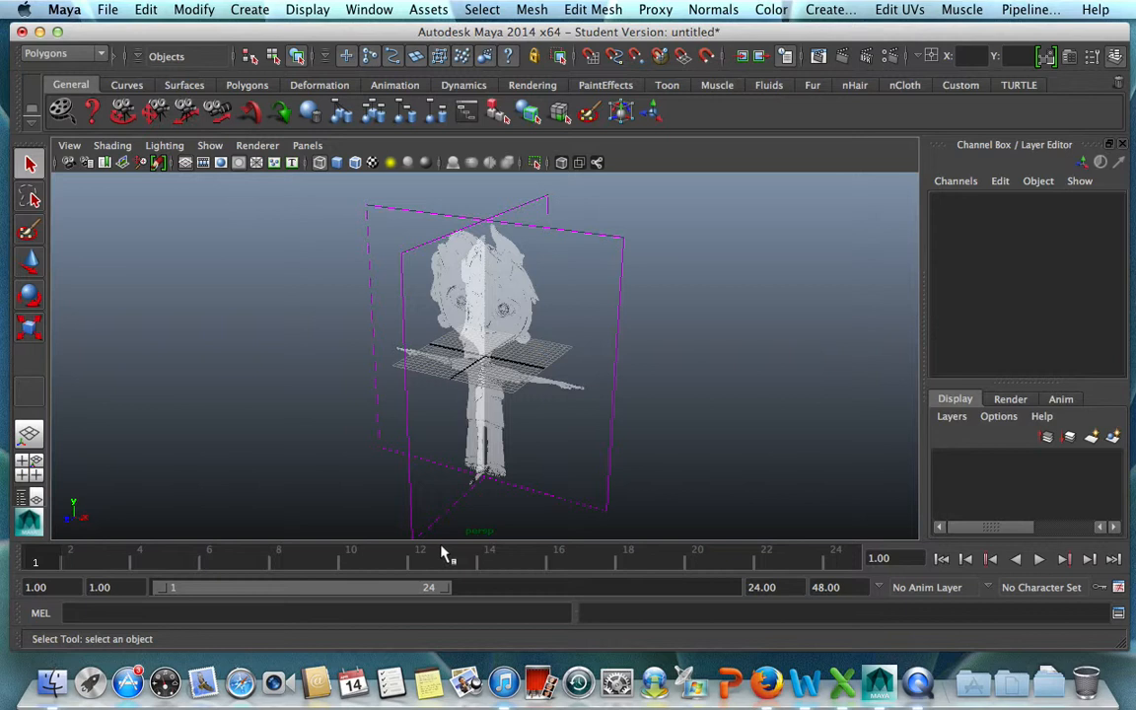
# Move the side image plane away from the grid along the X axis to about -99.6.
pyautogui.click(523, 197)
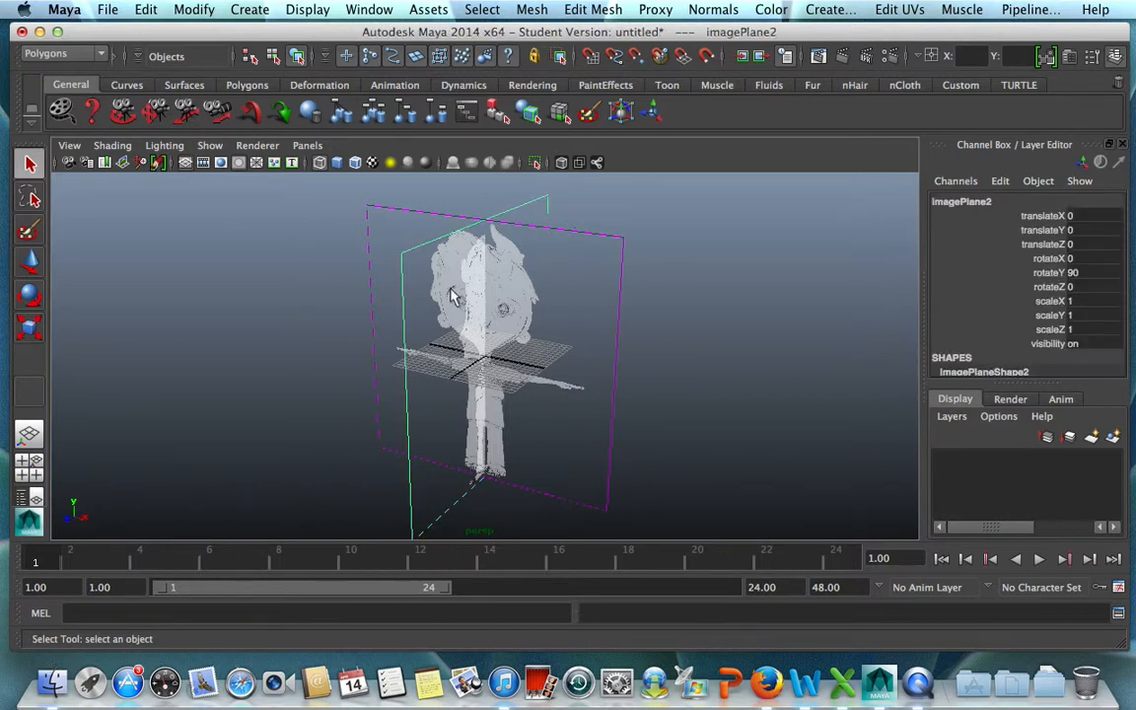
pyautogui.press('w')
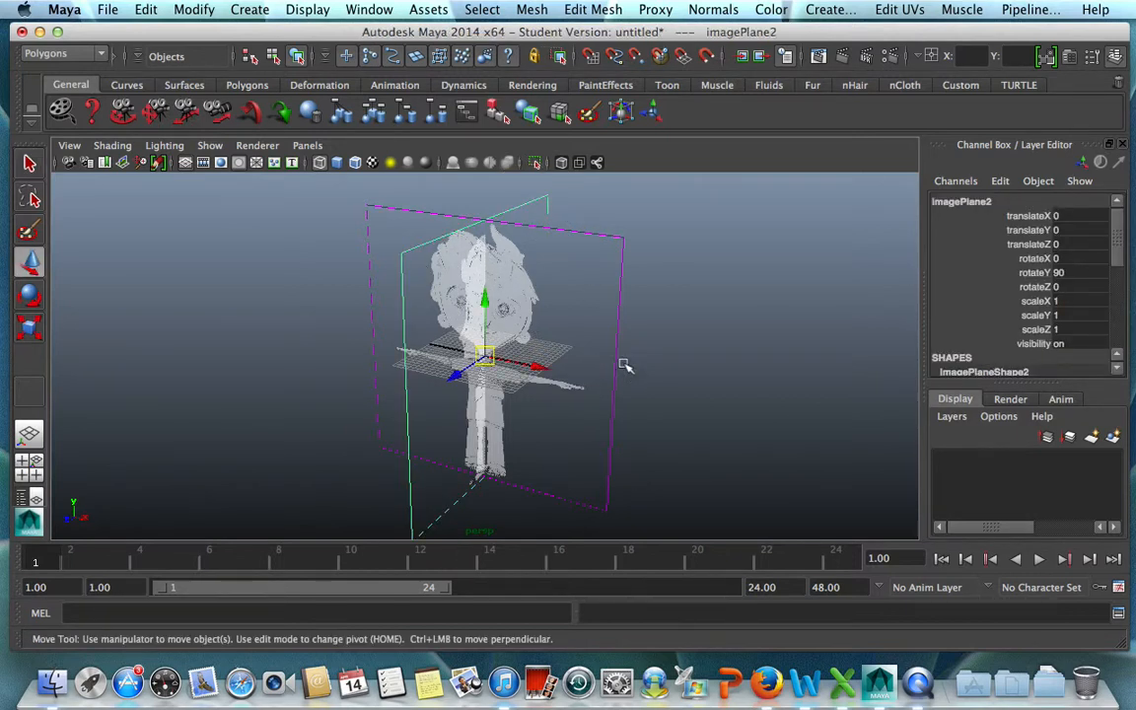
pyautogui.moveTo(522, 365); pyautogui.dragTo(148, 286)
# Move the front image plane back behind the grid along the Z axis to about -120.5.
pyautogui.click(583, 423)
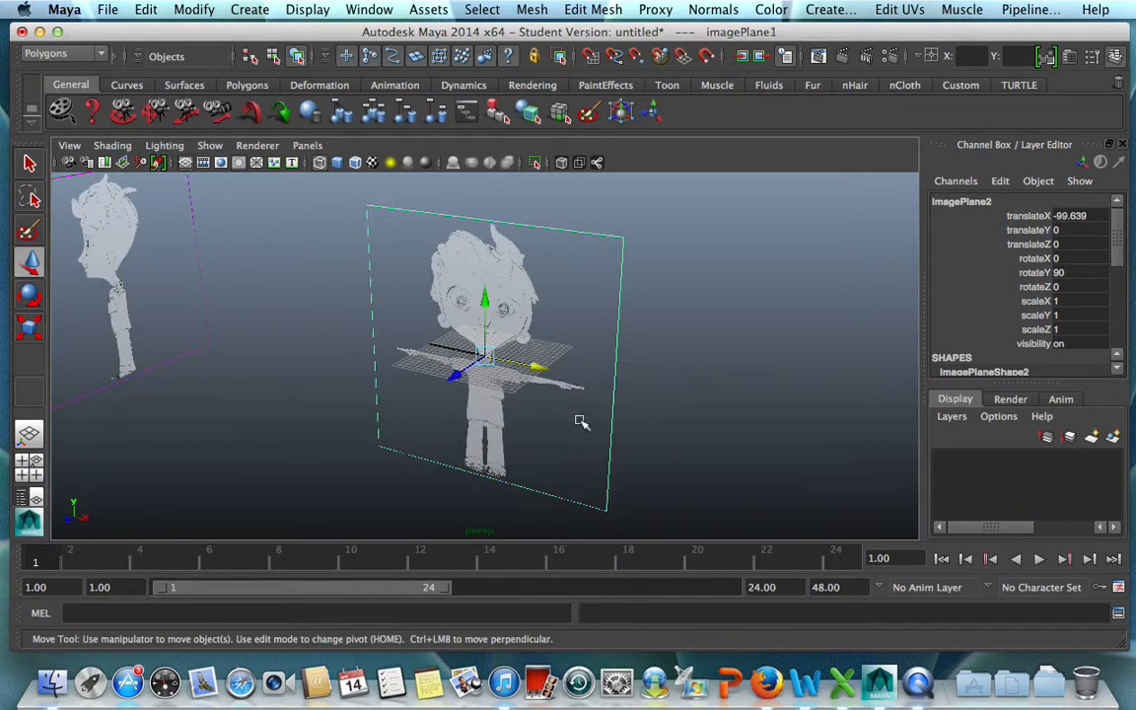
pyautogui.moveTo(455, 377); pyautogui.dragTo(708, 259)
pyautogui.scroll(-3, 697, 392)
pyautogui.keyDown('alt'); pyautogui.moveTo(573, 398); pyautogui.dragTo(581, 474); pyautogui.keyUp('alt')
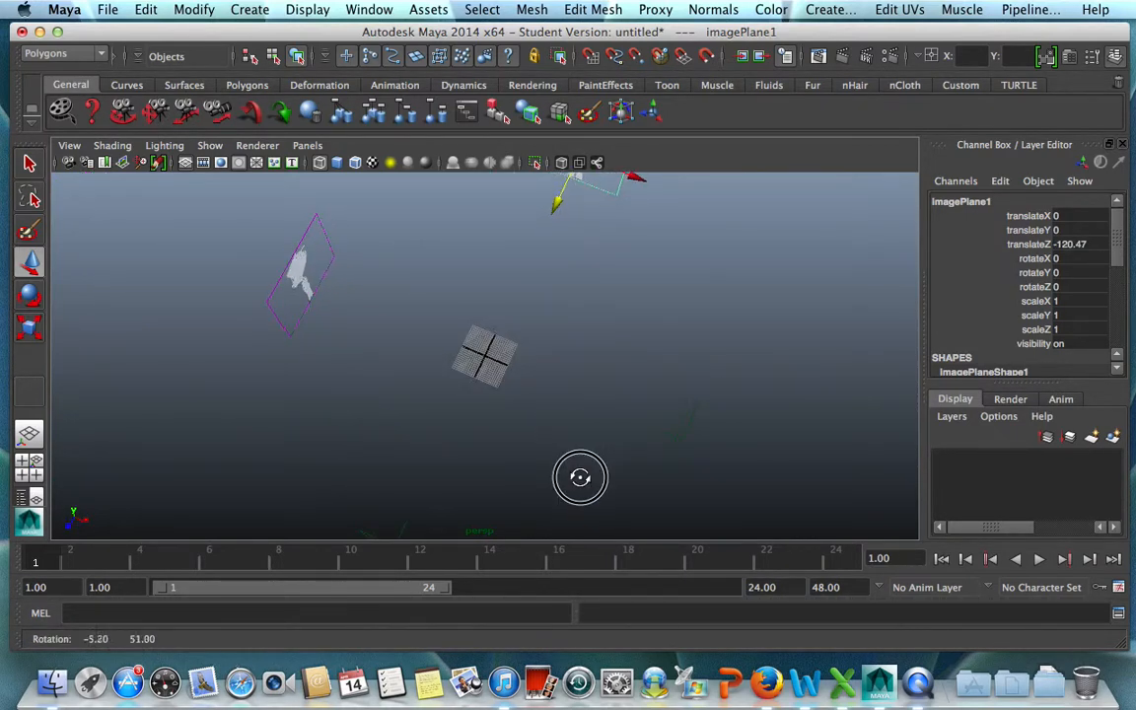
# Shift the side image plane slightly farther from the grid along the X axis and deselect it.
pyautogui.click(279, 317)
pyautogui.moveTo(353, 300); pyautogui.dragTo(329, 287)
pyautogui.click(647, 385)
# Create a polygon cube in the front view and move it down over the torso, to about -7.9 in Y.
pyautogui.press('space')
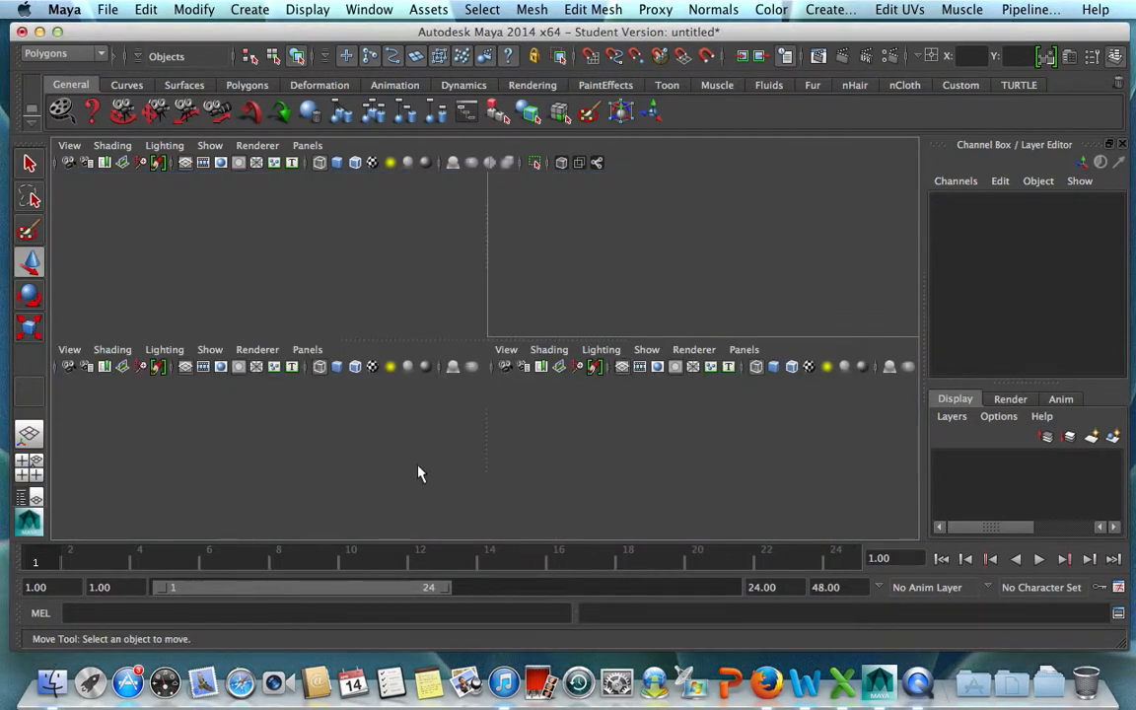
pyautogui.press('space')
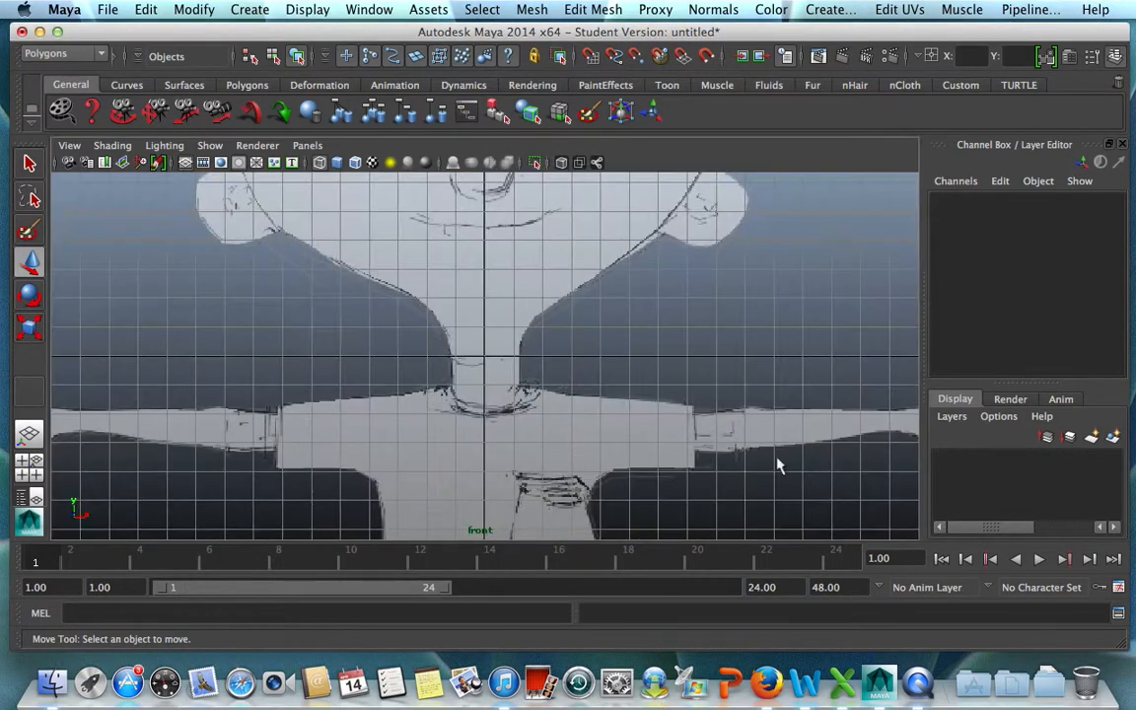
pyautogui.scroll(-8, 454, 456)
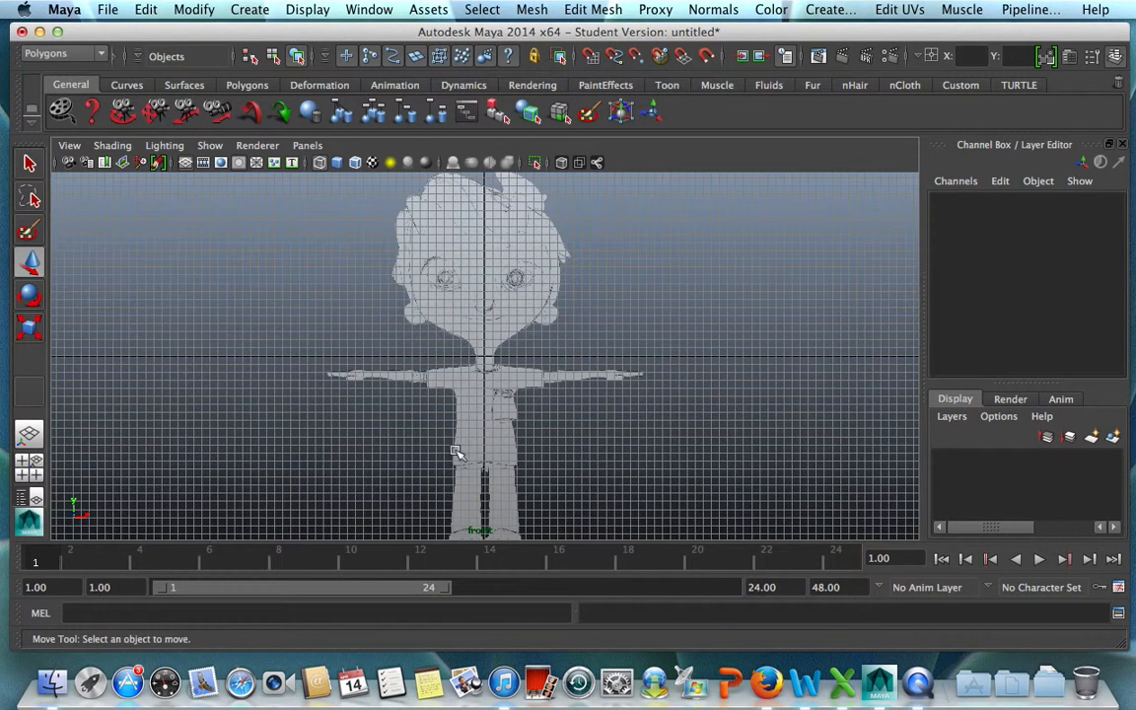
pyautogui.scroll(-2, 457, 452)
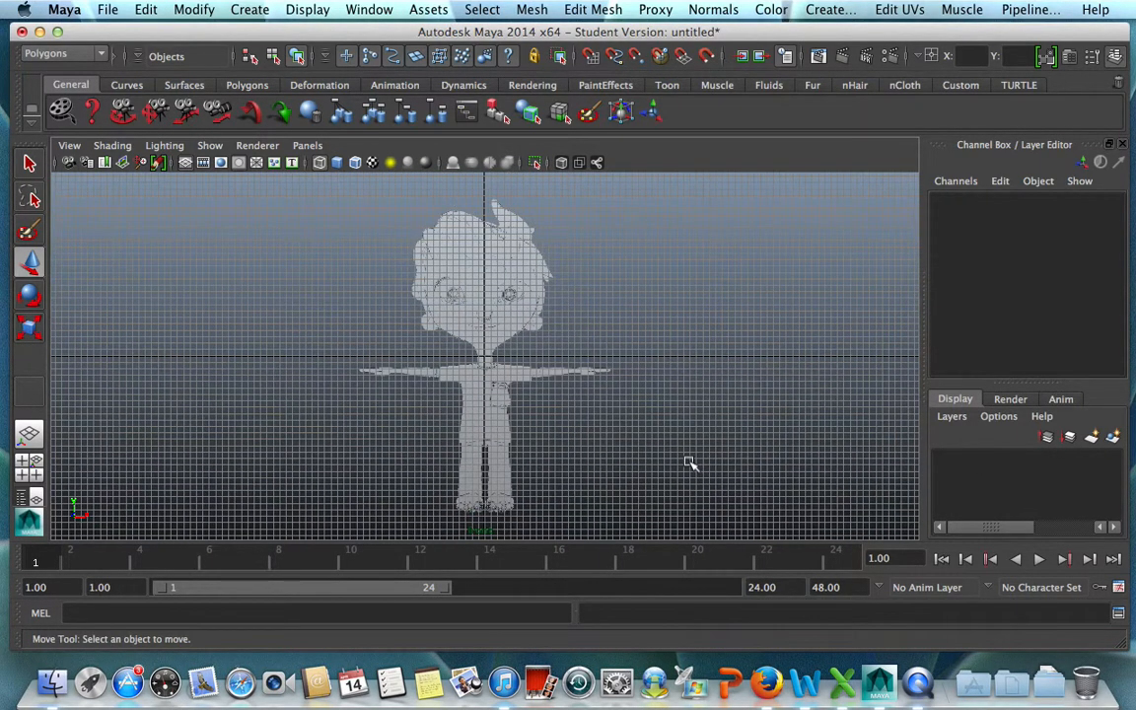
pyautogui.click(246, 10)
pyautogui.moveTo(262, 58)
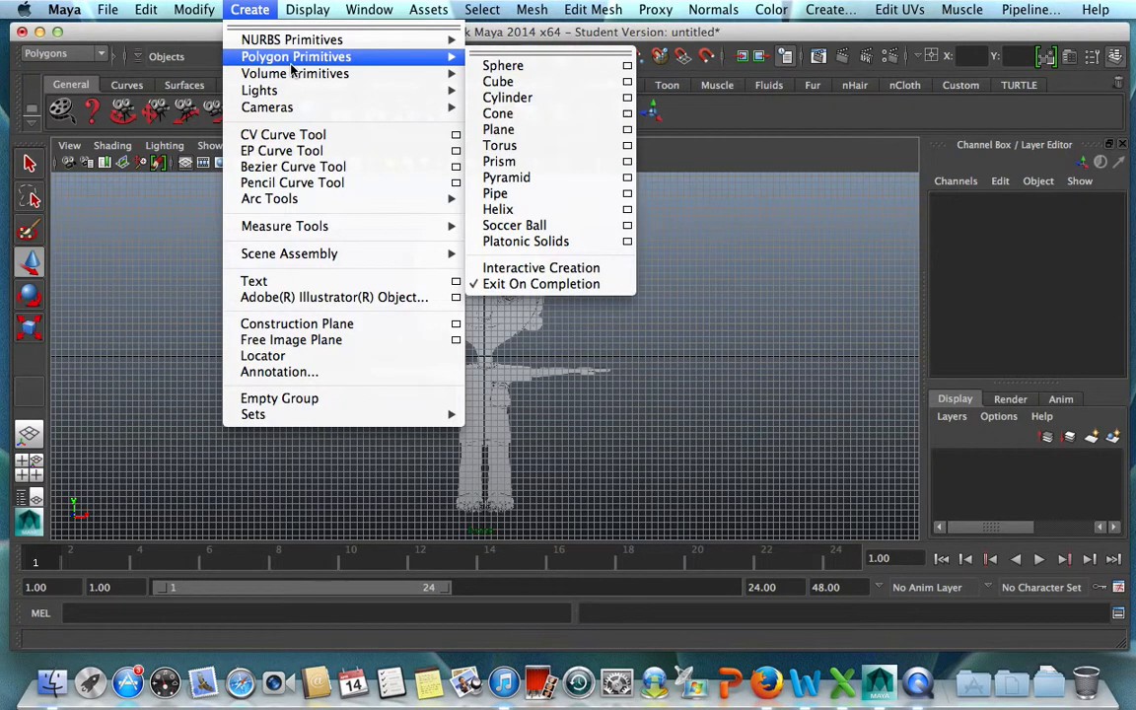
pyautogui.click(557, 81)
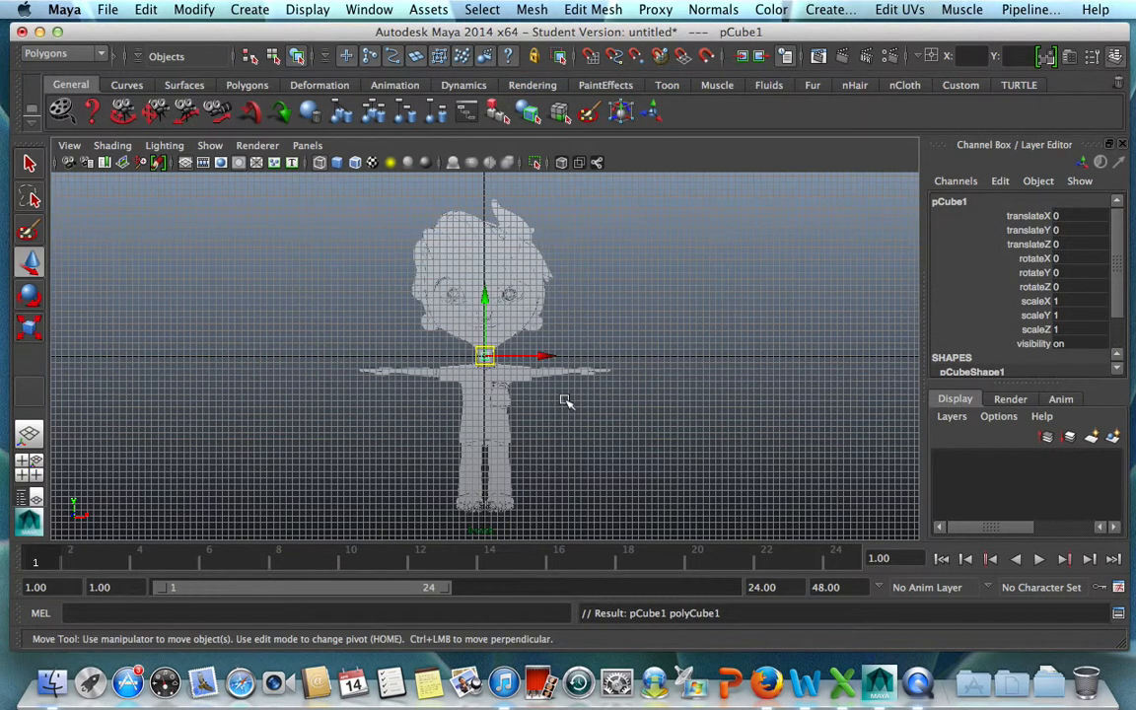
pyautogui.scroll(1, 563, 398)
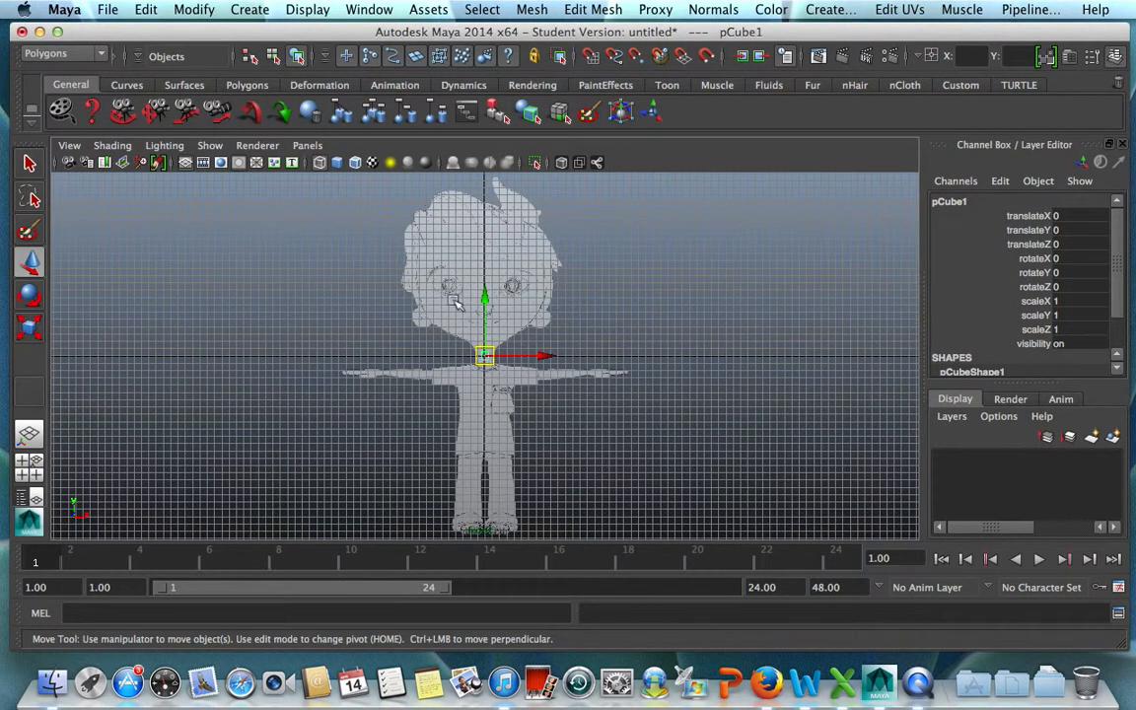
pyautogui.moveTo(482, 297); pyautogui.dragTo(483, 355)
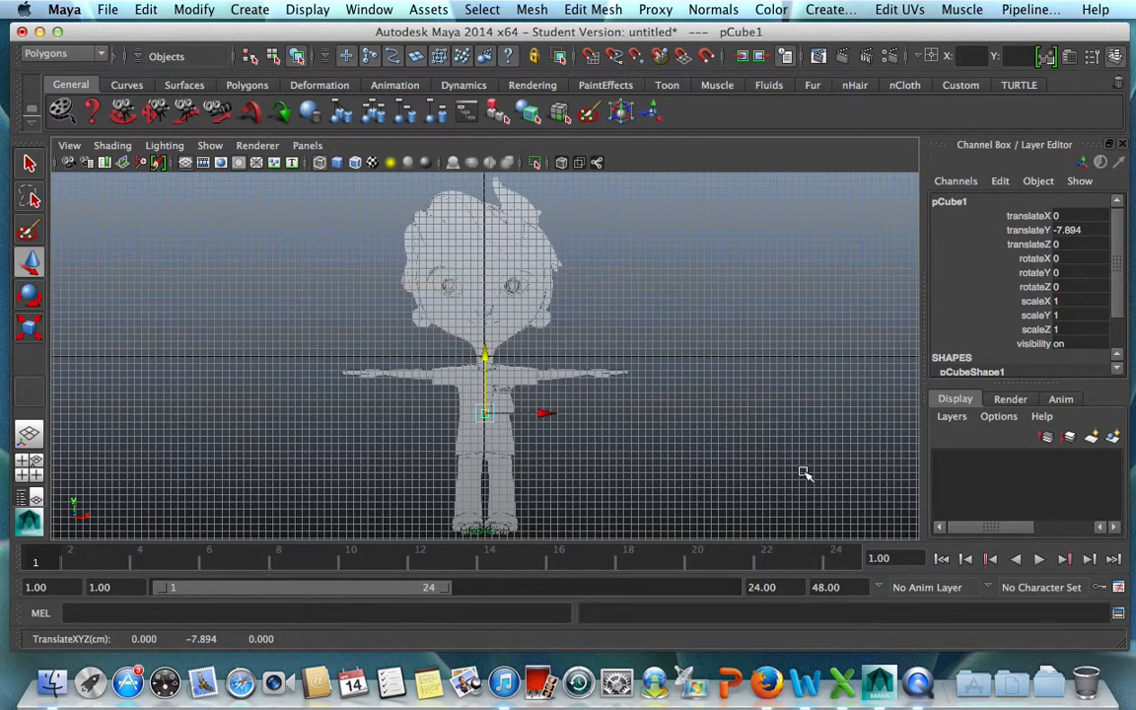
# Scale the cube to the front torso outline, about 8 in X and Z and 12.7 in Y, and raise it to about -7.4 in Y.
pyautogui.press('r')
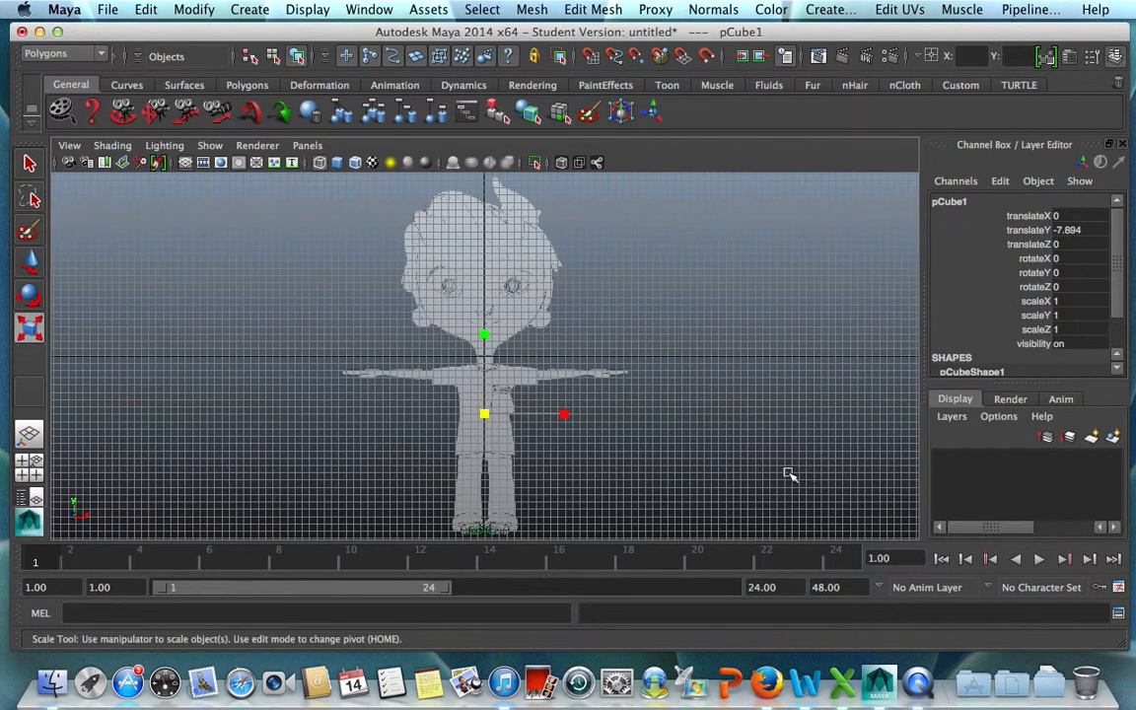
pyautogui.moveTo(484, 414); pyautogui.dragTo(521, 424)
pyautogui.moveTo(484, 336); pyautogui.dragTo(486, 287)
pyautogui.press('w')
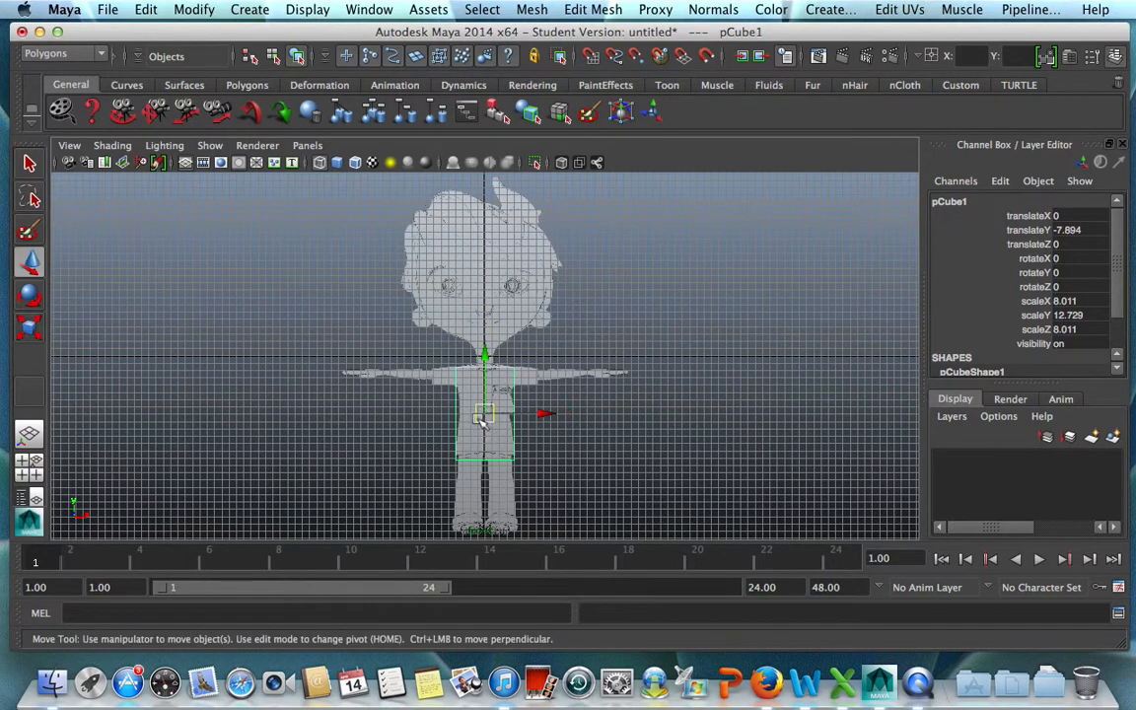
pyautogui.moveTo(484, 357); pyautogui.dragTo(484, 353)
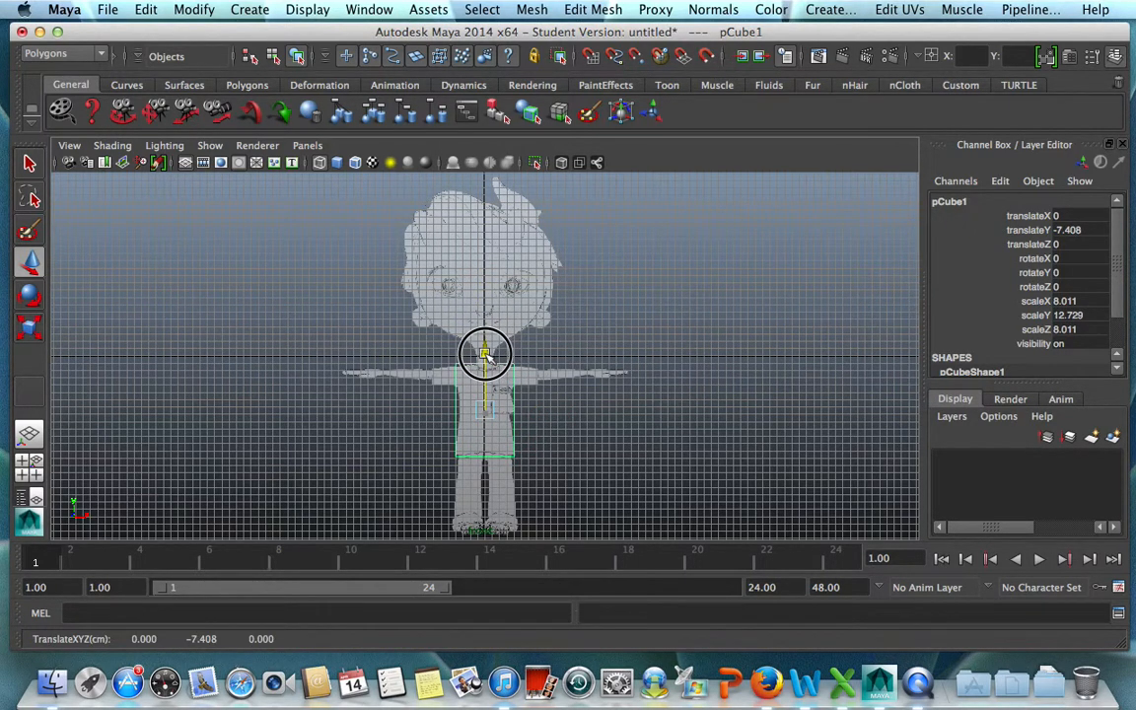
pyautogui.click(618, 439)
# In the side view, scale the cube's depth to about 5.56 in Z and move it to about 0.62 in Z to fit the torso.
pyautogui.press('space')
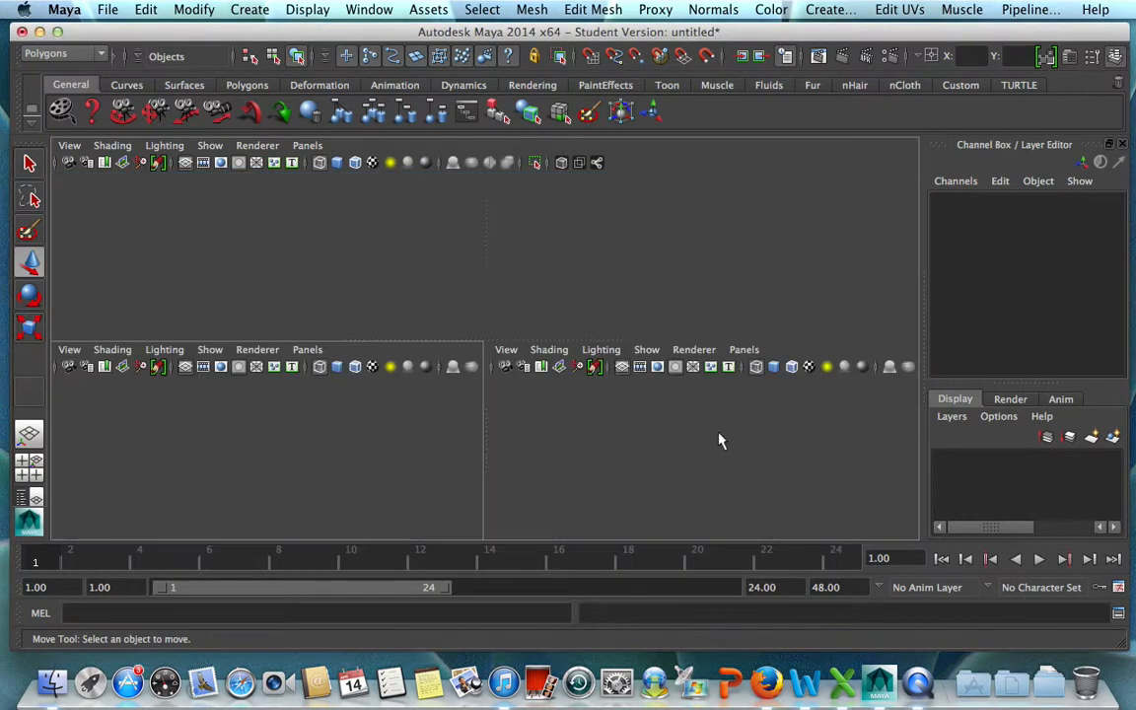
pyautogui.press('space')
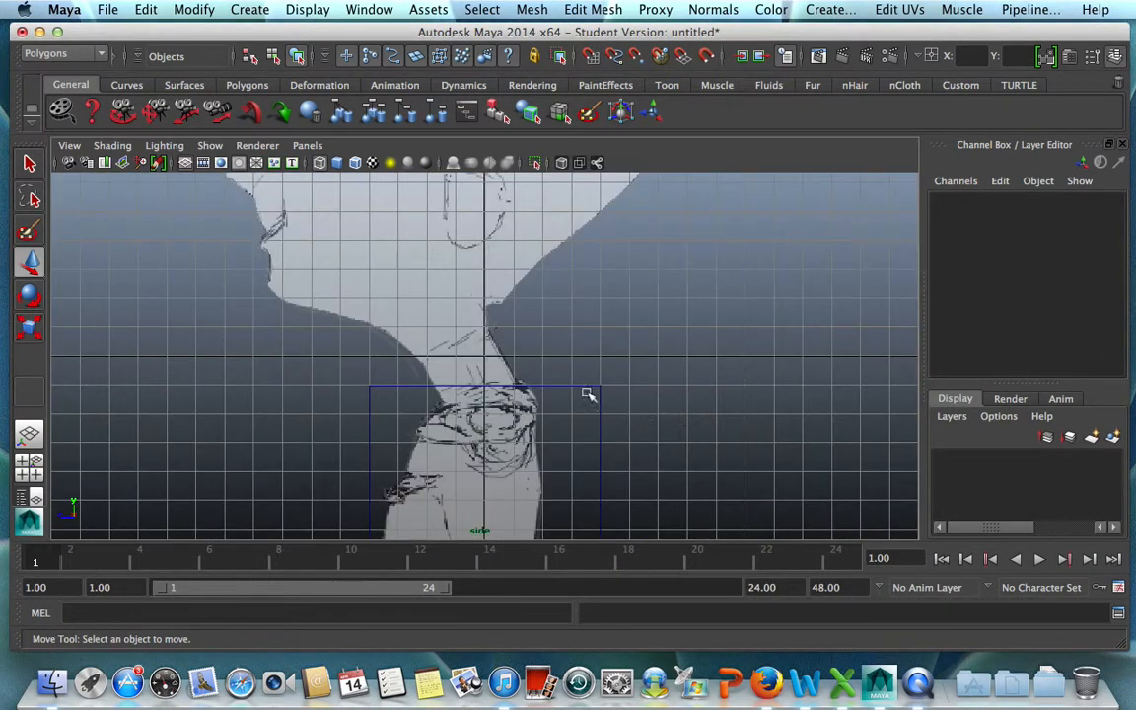
pyautogui.moveTo(572, 371); pyautogui.dragTo(645, 426)
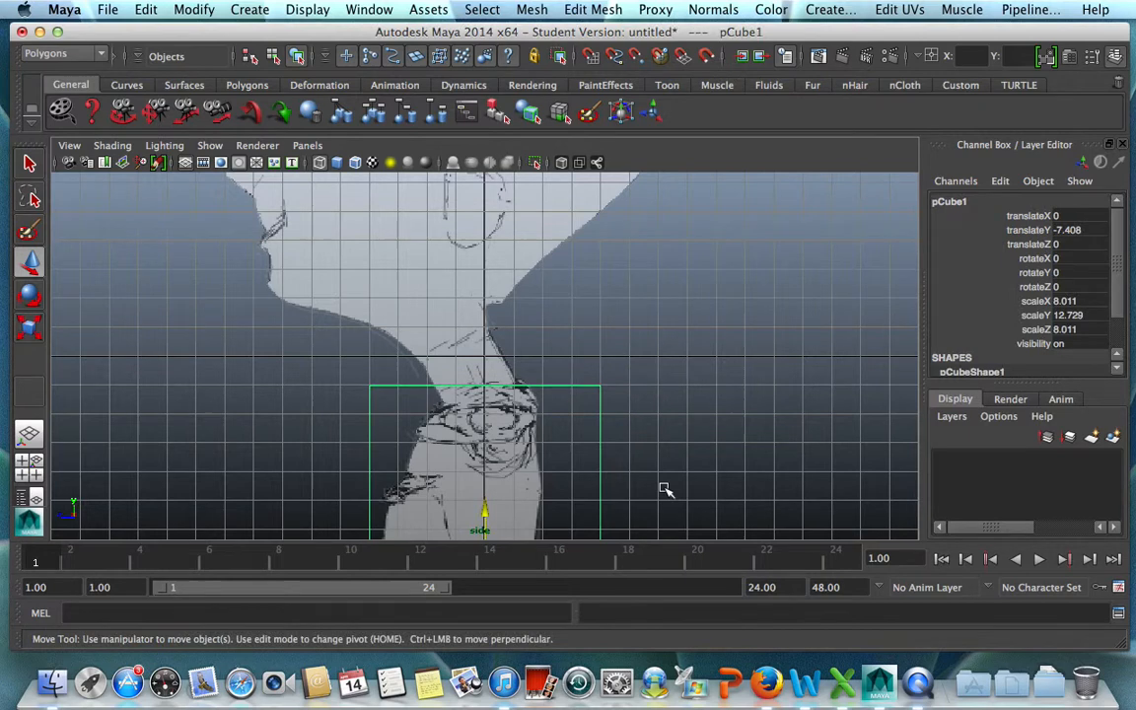
pyautogui.scroll(-4, 663, 486)
pyautogui.scroll(-3, 666, 488)
pyautogui.press('e')
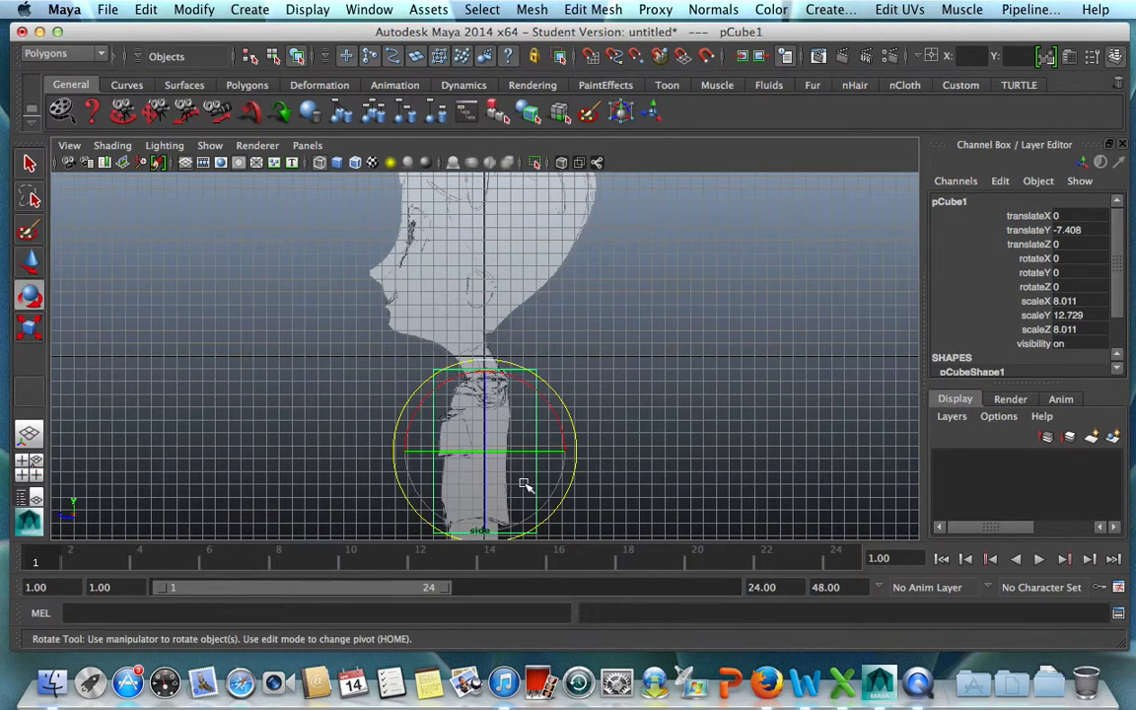
pyautogui.press('r')
pyautogui.moveTo(400, 448); pyautogui.dragTo(418, 454)
pyautogui.press('w')
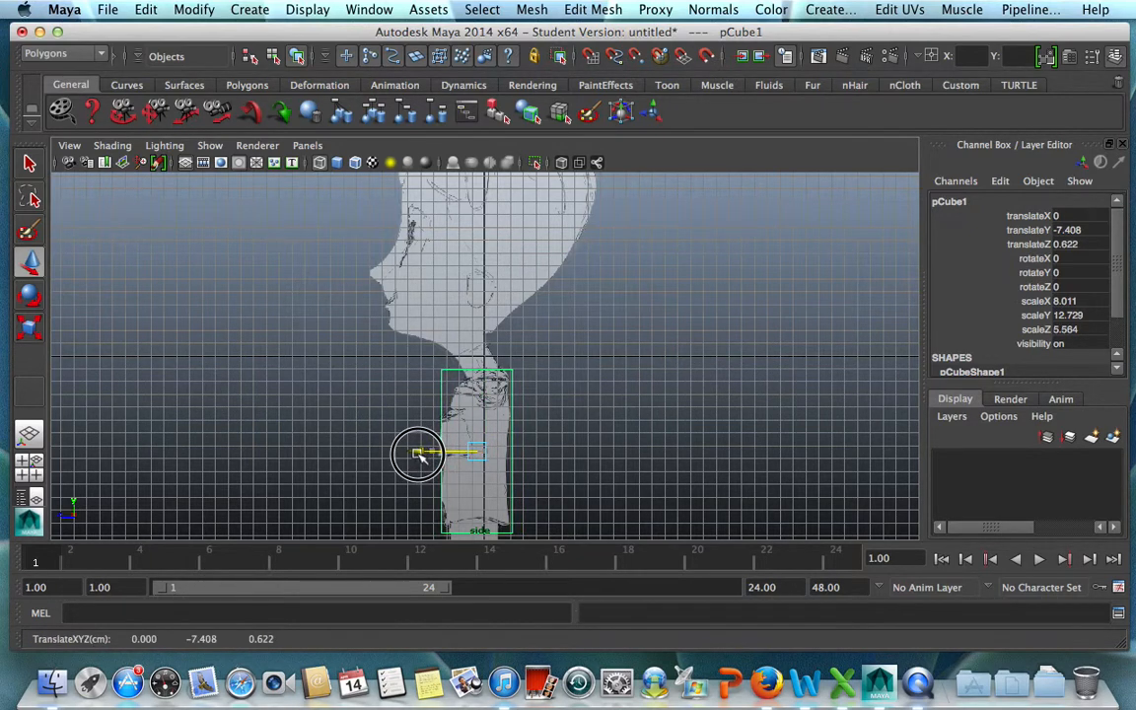
pyautogui.click(519, 460)
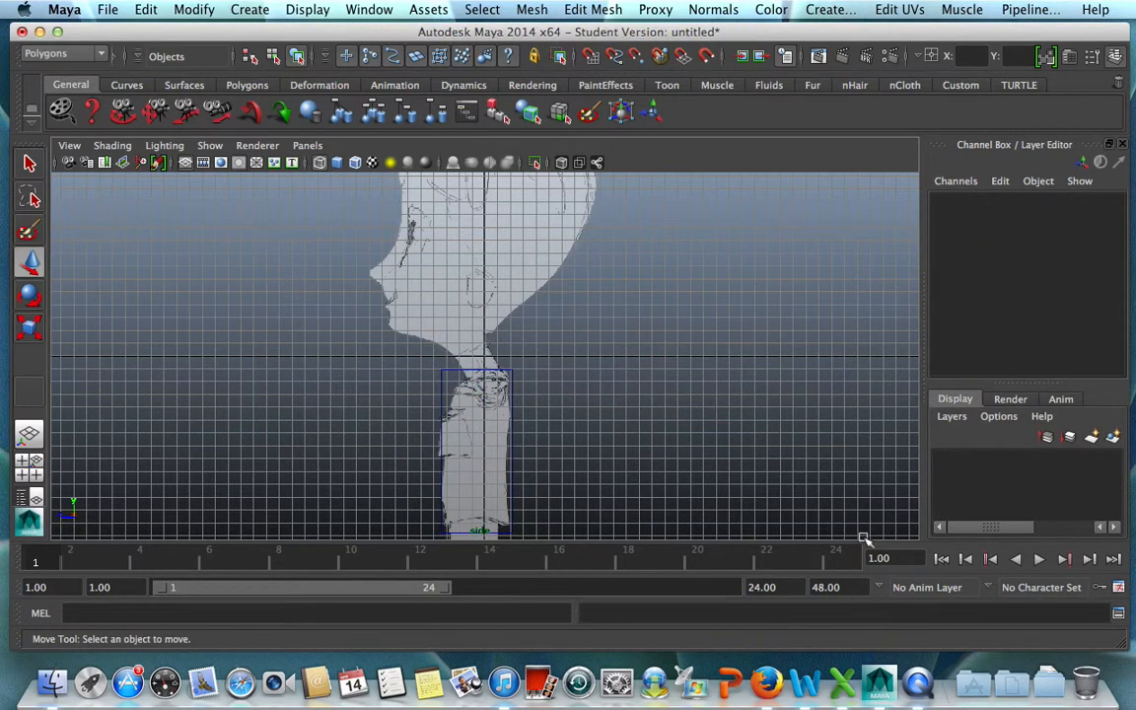
# Select the torso cube and set its width subdivisions to 4.
pyautogui.click(464, 453)
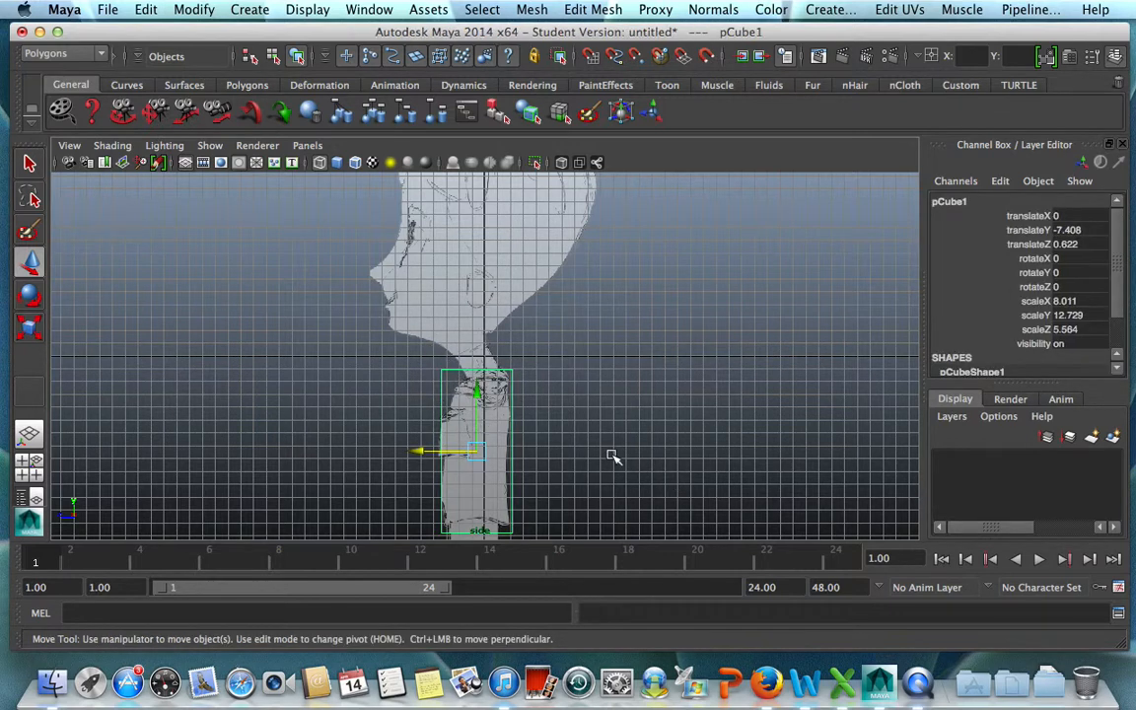
pyautogui.press('space')
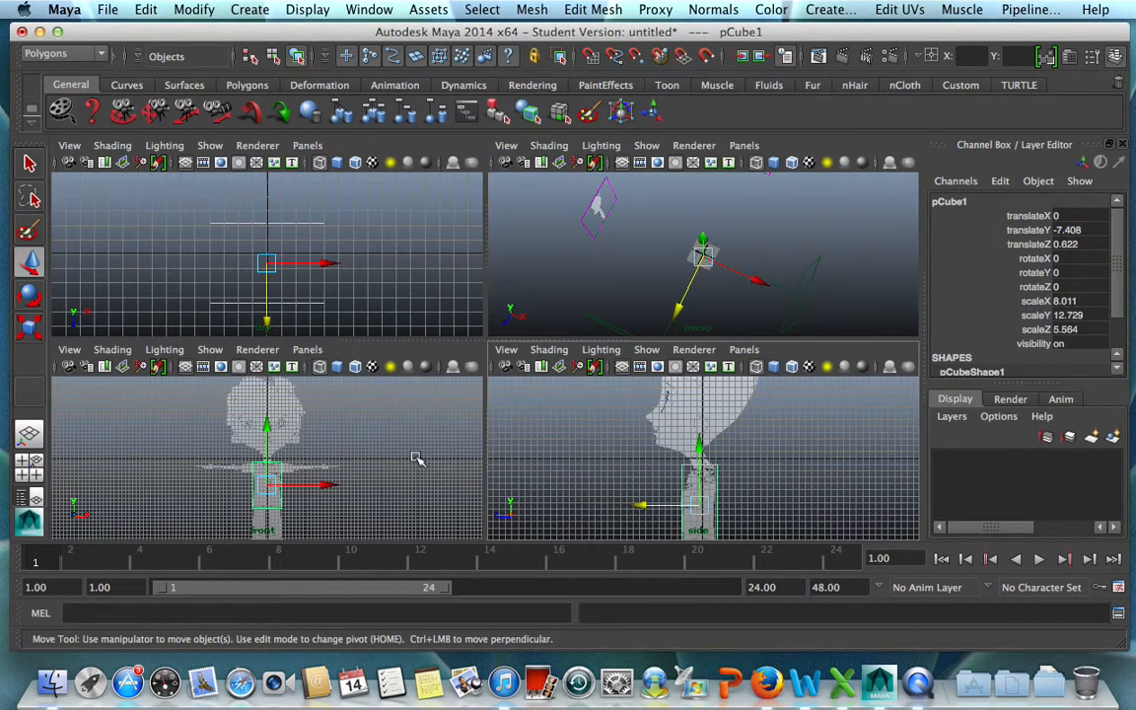
pyautogui.press('space')
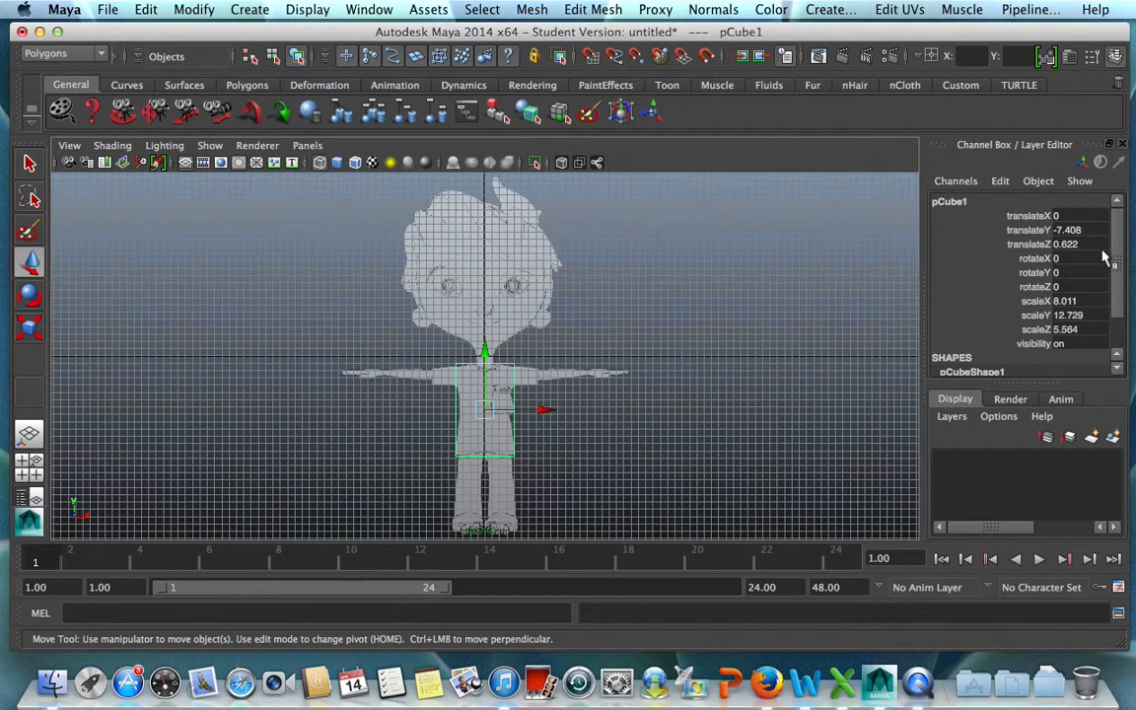
pyautogui.scroll(-3, 1001, 237)
pyautogui.click(979, 356)
pyautogui.moveTo(1117, 256); pyautogui.dragTo(1117, 321)
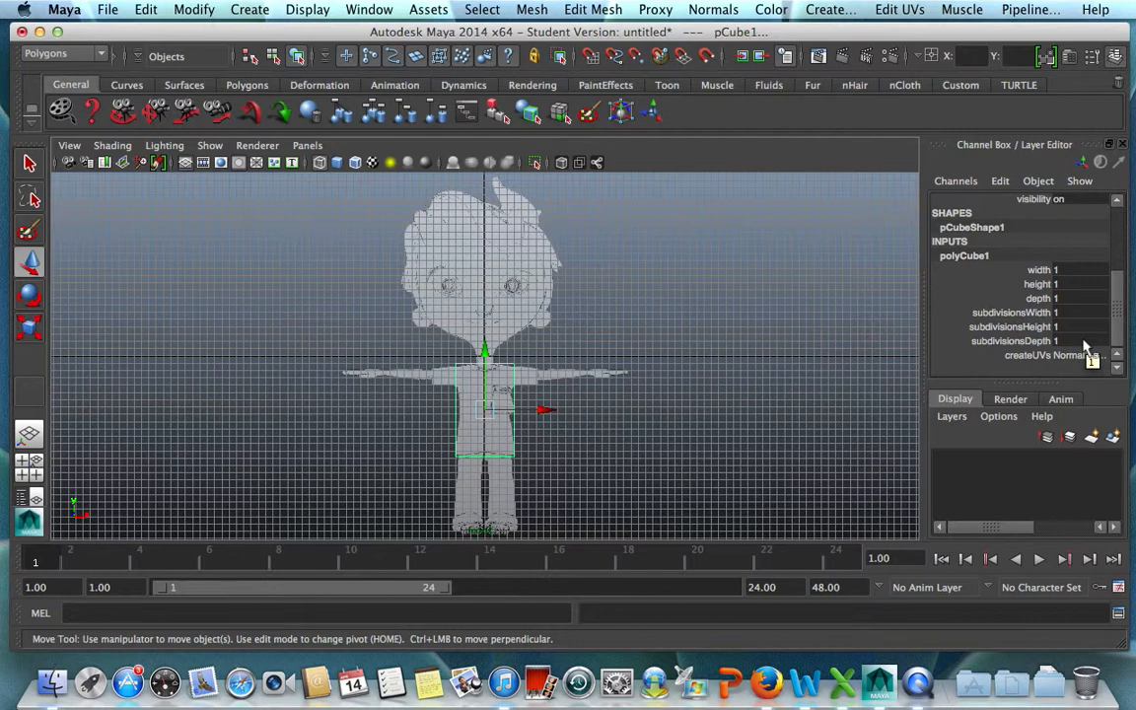
pyautogui.doubleClick(1064, 312)
pyautogui.press('Return')
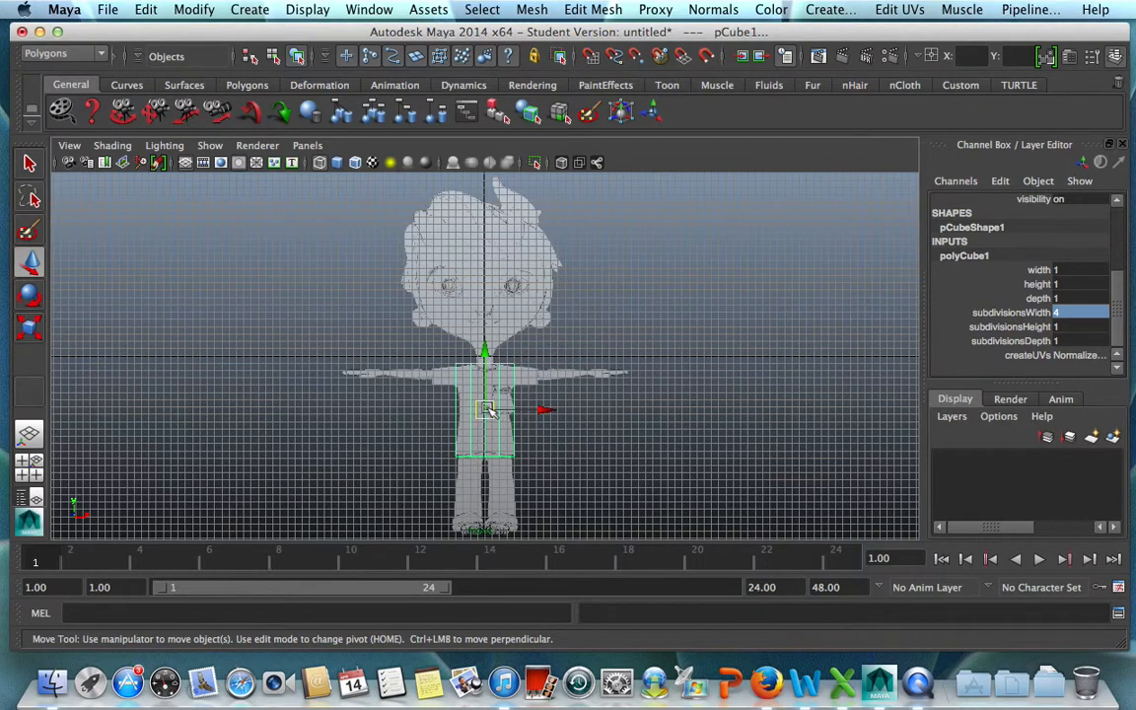
# Set the torso cube's height subdivisions to 5 and its depth subdivisions to 3.
pyautogui.scroll(3, 587, 446)
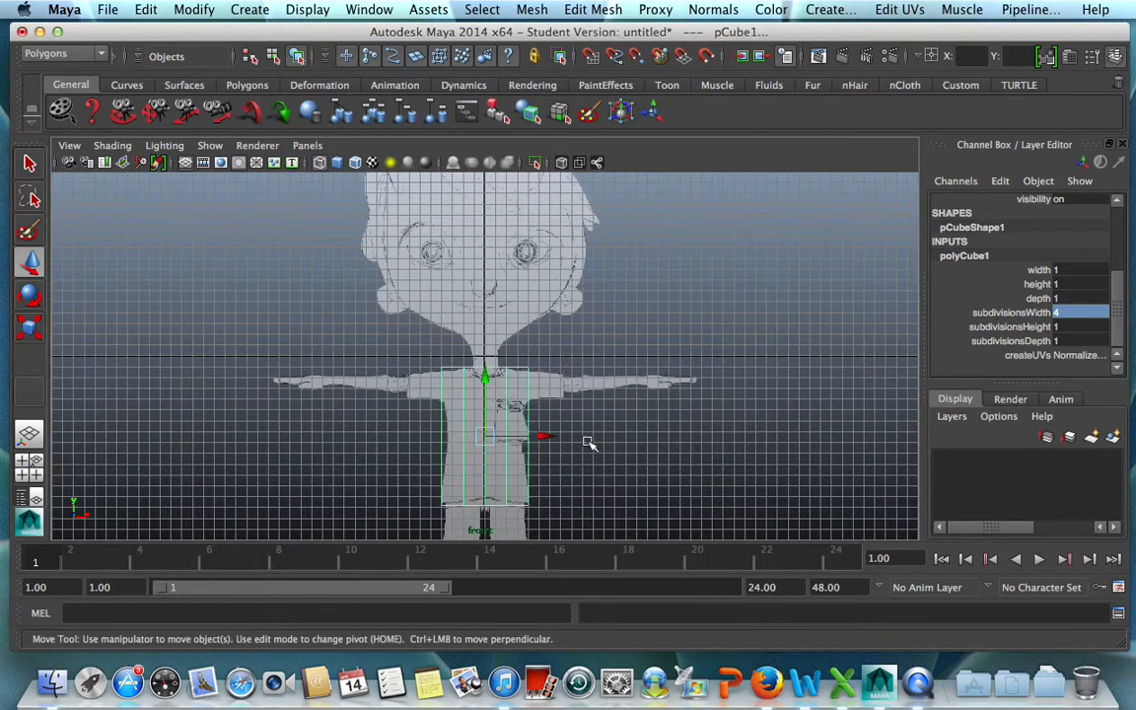
pyautogui.scroll(4, 586, 448)
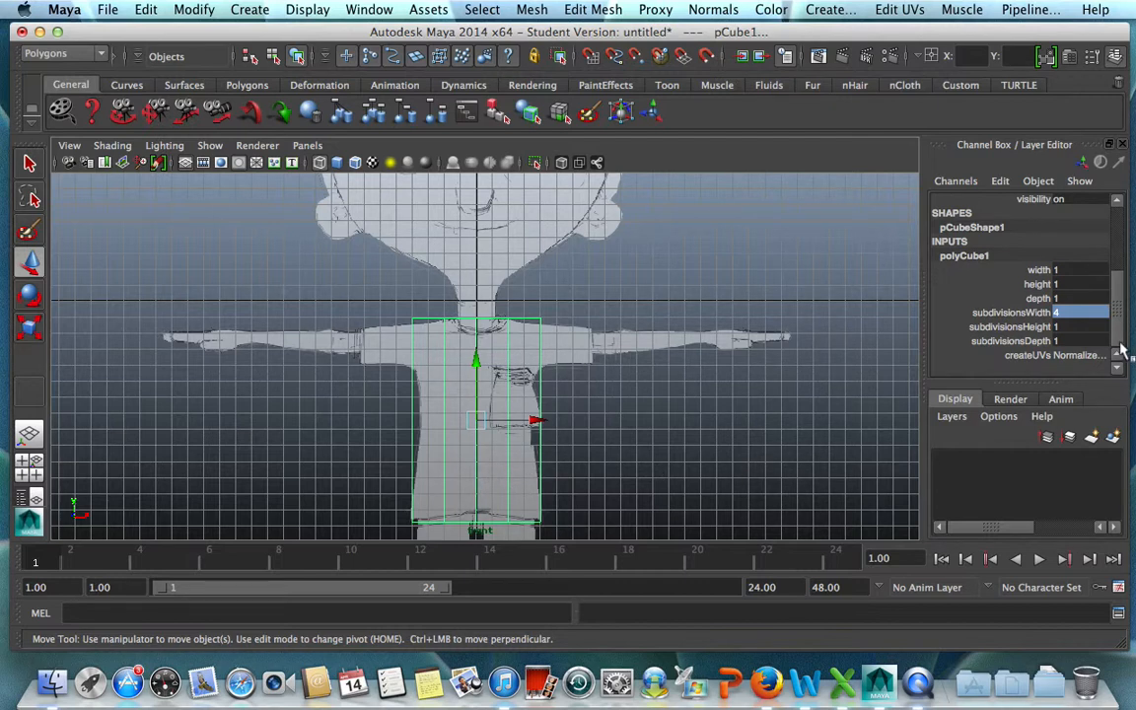
pyautogui.click(1075, 327)
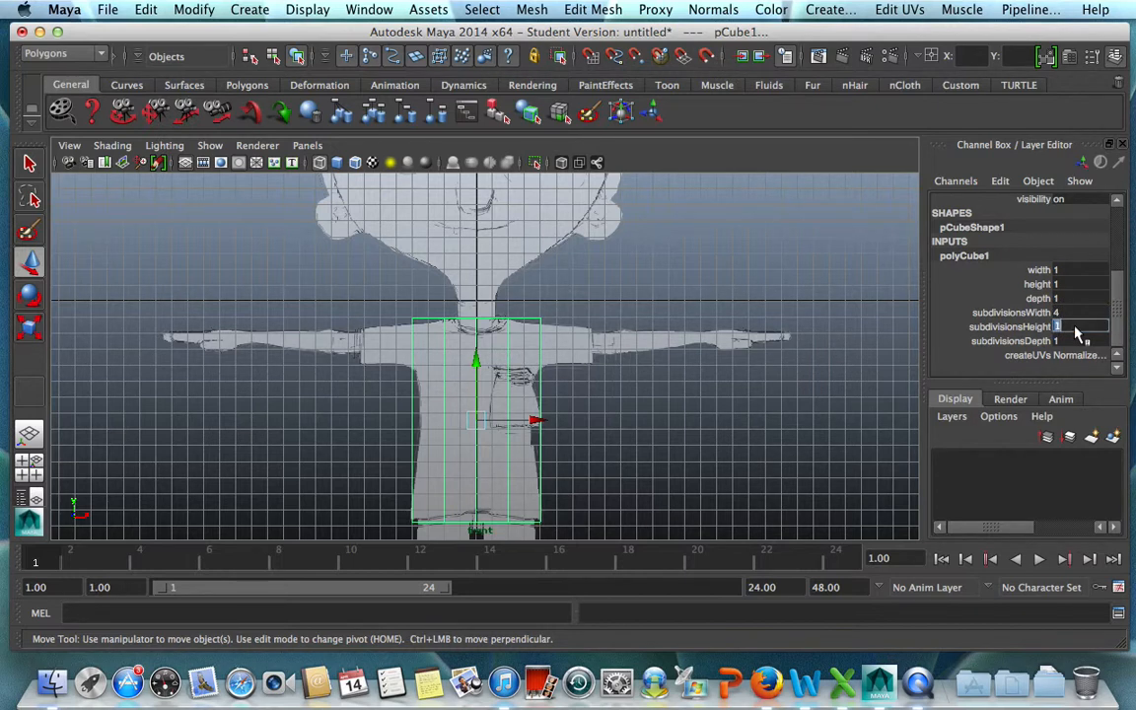
pyautogui.press('Return')
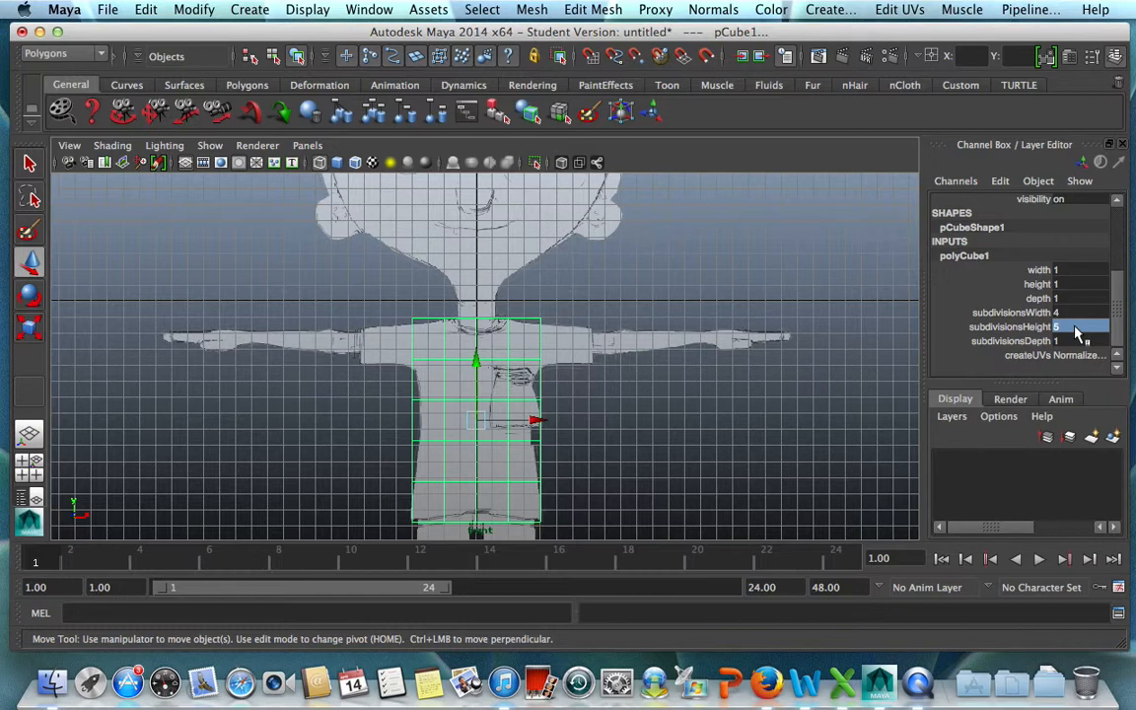
pyautogui.click(1078, 341)
pyautogui.write('3')
pyautogui.press('Return')
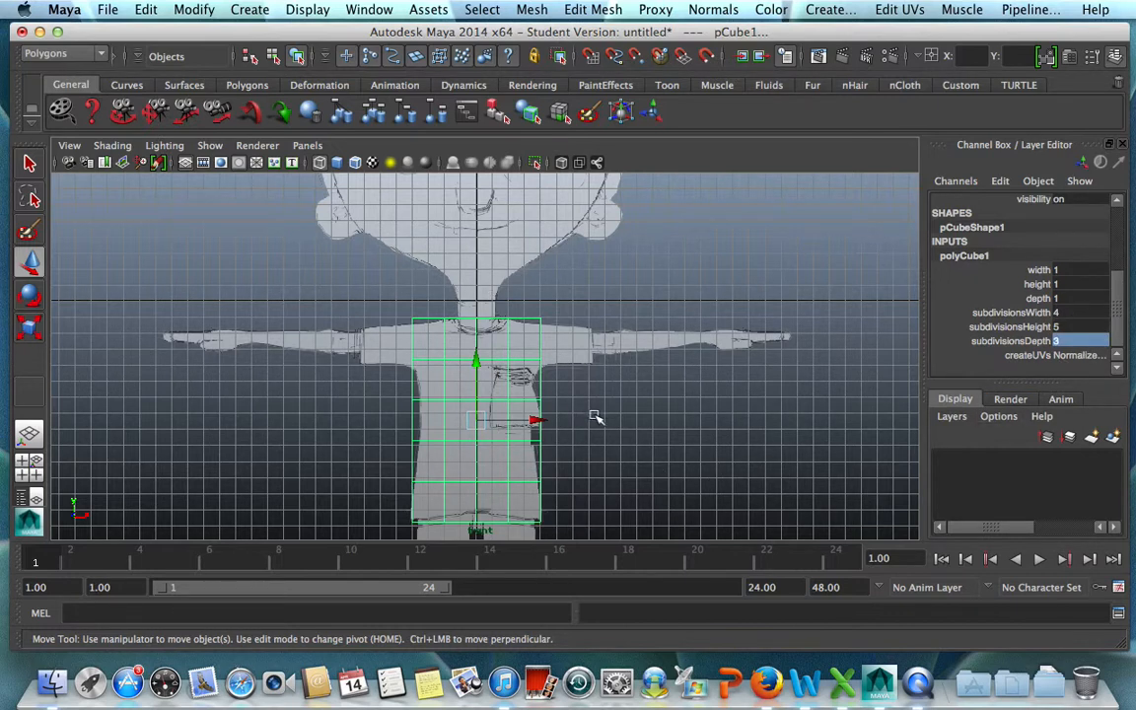
# Frame the subdivided cube in the perspective view and turn on X-Ray shading.
pyautogui.press('space')
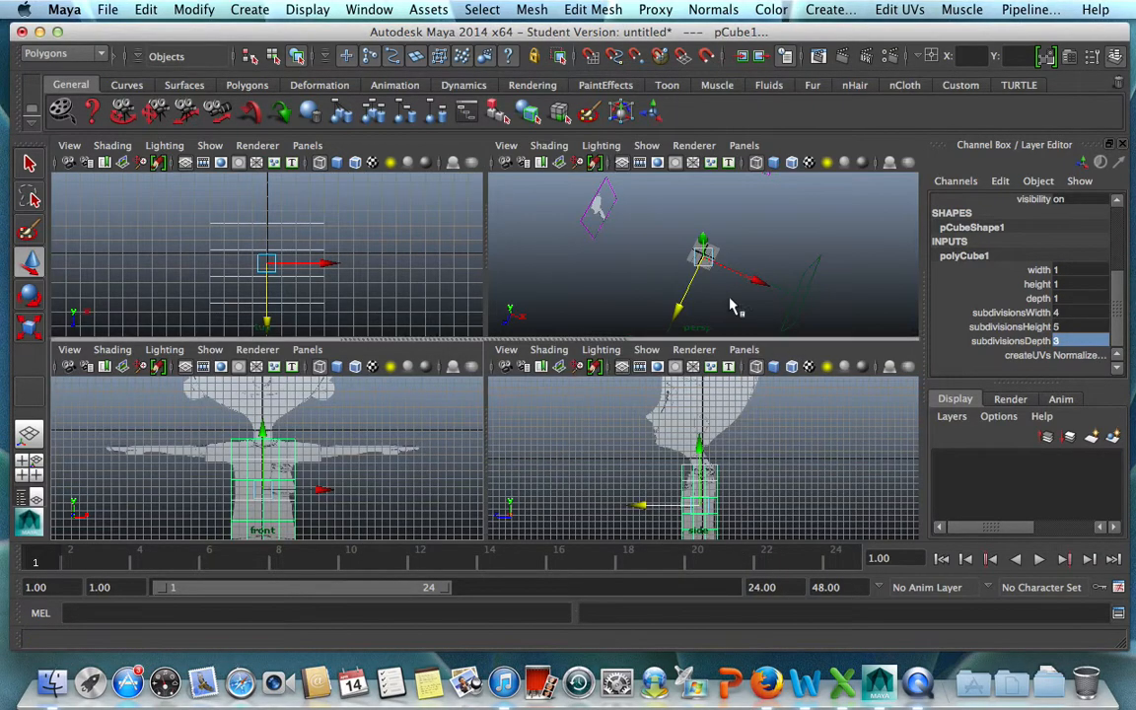
pyautogui.press('space')
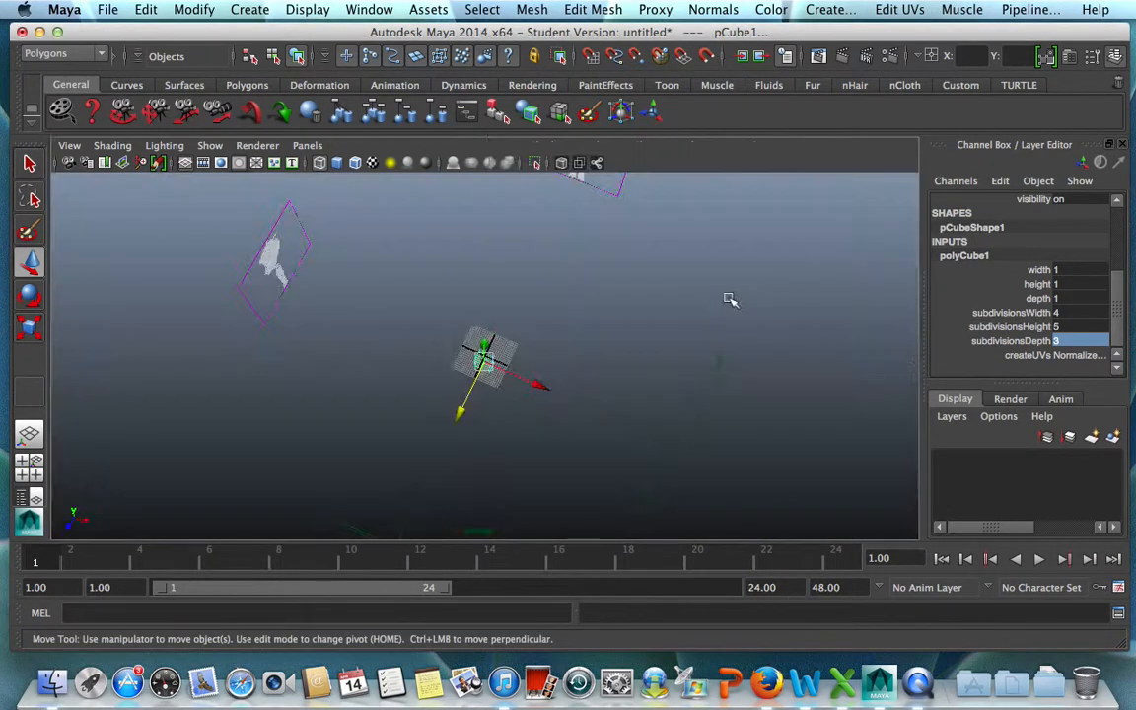
pyautogui.press('f')
pyautogui.keyDown('alt'); pyautogui.moveTo(730, 300); pyautogui.dragTo(529, 284); pyautogui.keyUp('alt')
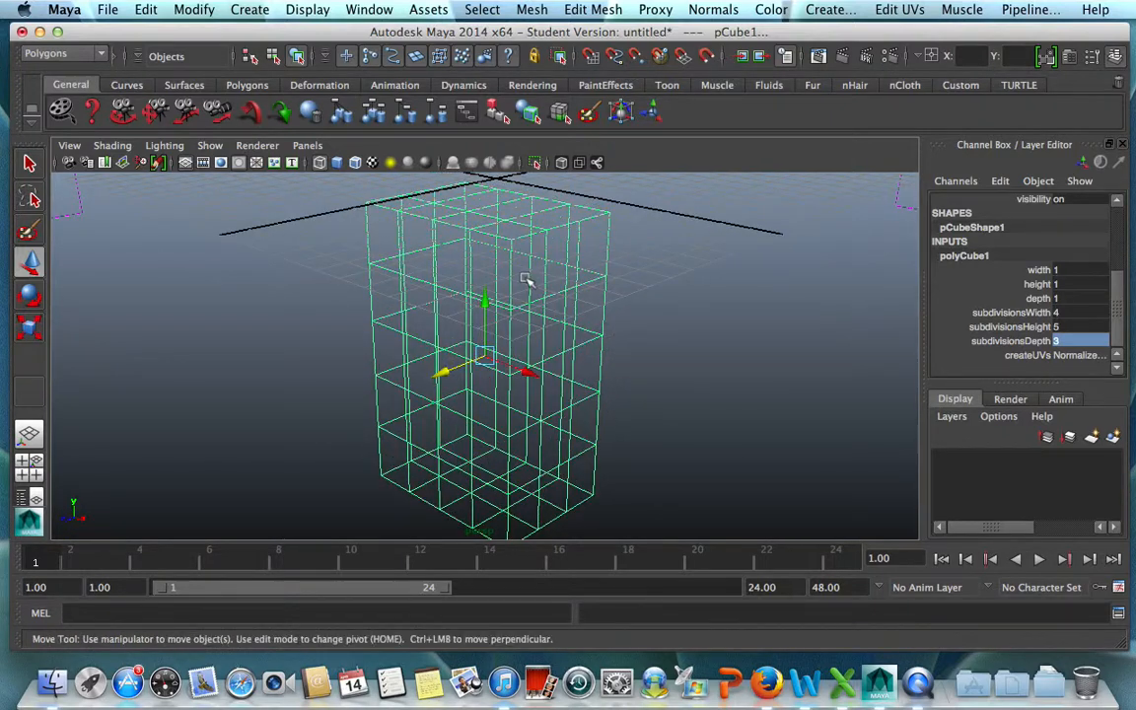
pyautogui.click(111, 147)
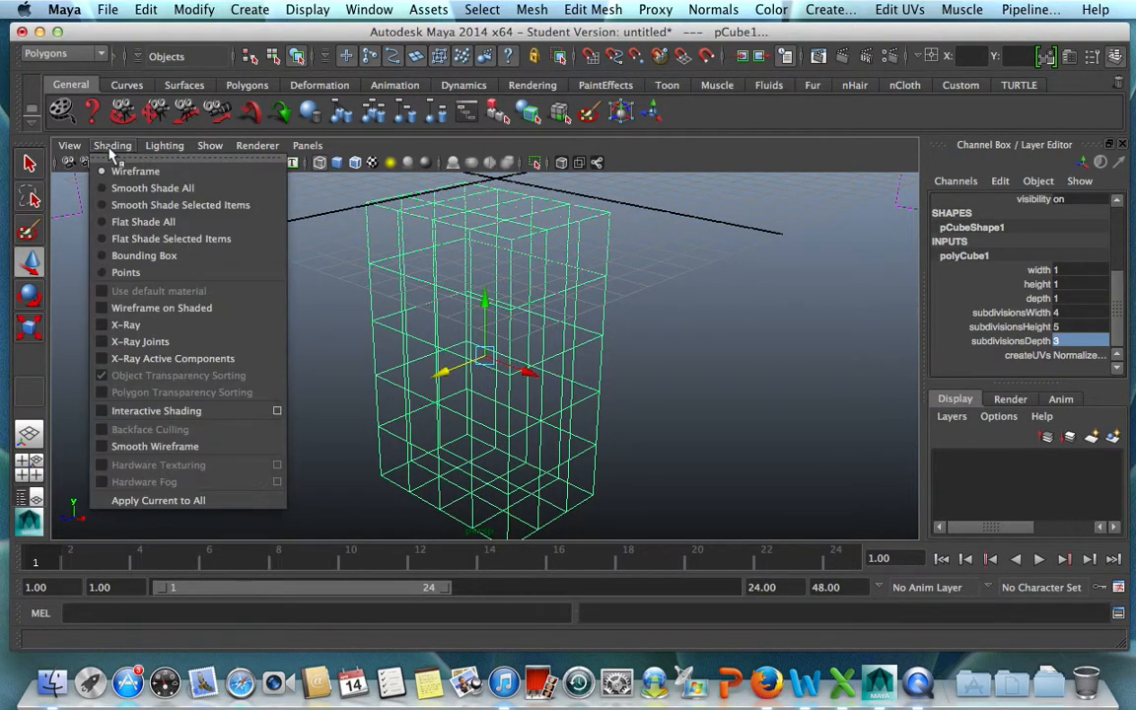
pyautogui.click(125, 325)
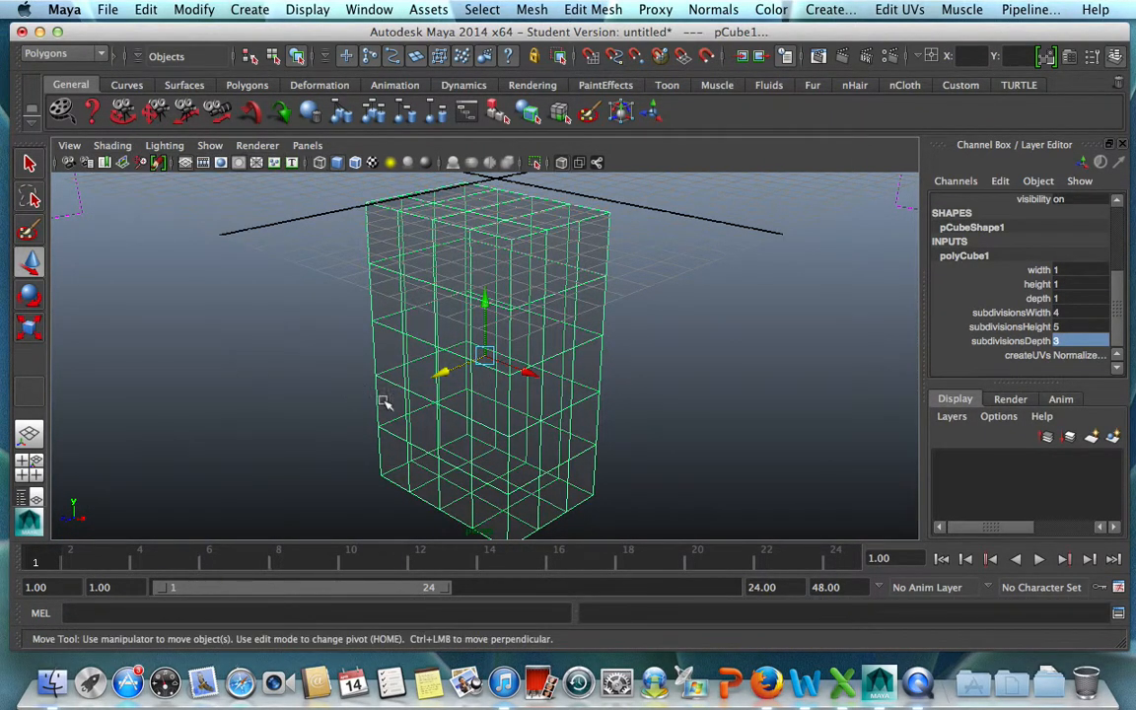
pyautogui.keyDown('alt'); pyautogui.moveTo(603, 436); pyautogui.dragTo(505, 408); pyautogui.keyUp('alt')
pyautogui.keyDown('alt'); pyautogui.moveTo(427, 369); pyautogui.dragTo(498, 394); pyautogui.keyUp('alt')
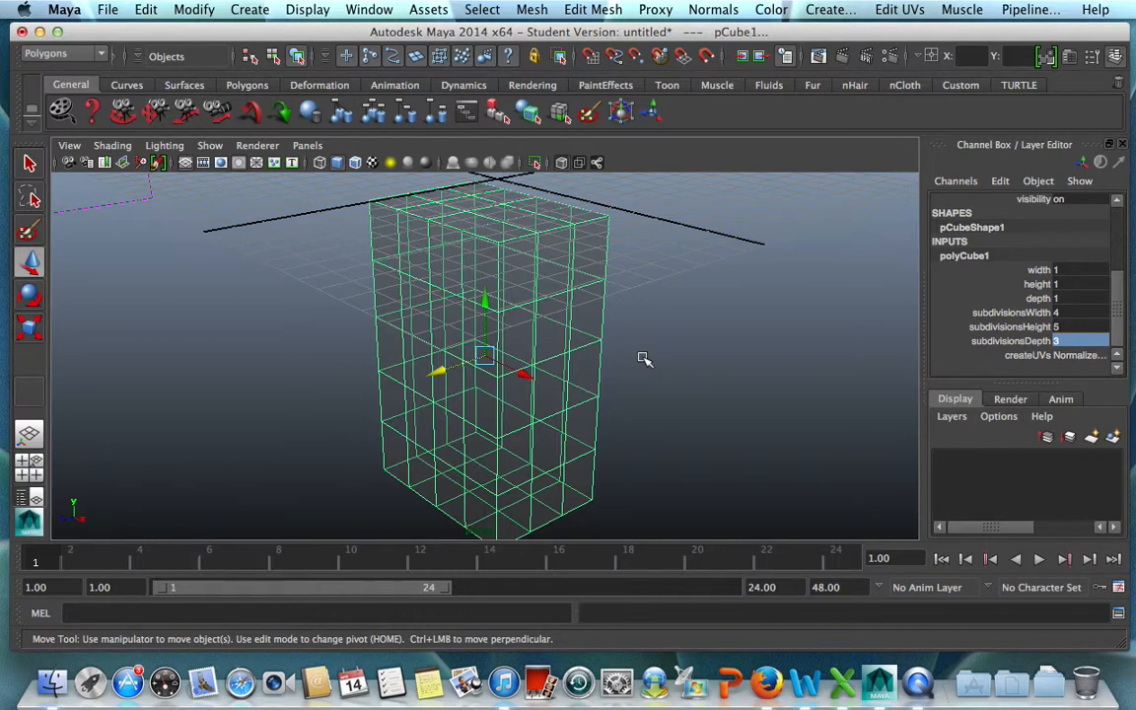
# In the front view, scale the cube's two middle vertex rows narrower to match the character's waist.
pyautogui.press('space')
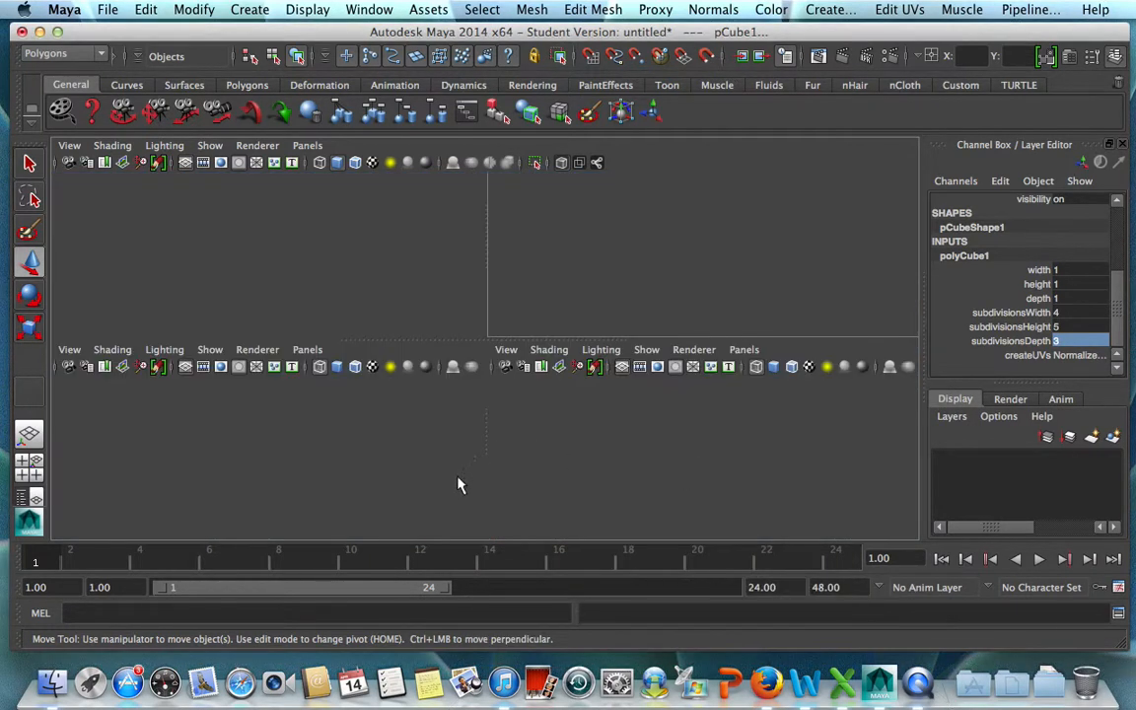
pyautogui.press('space')
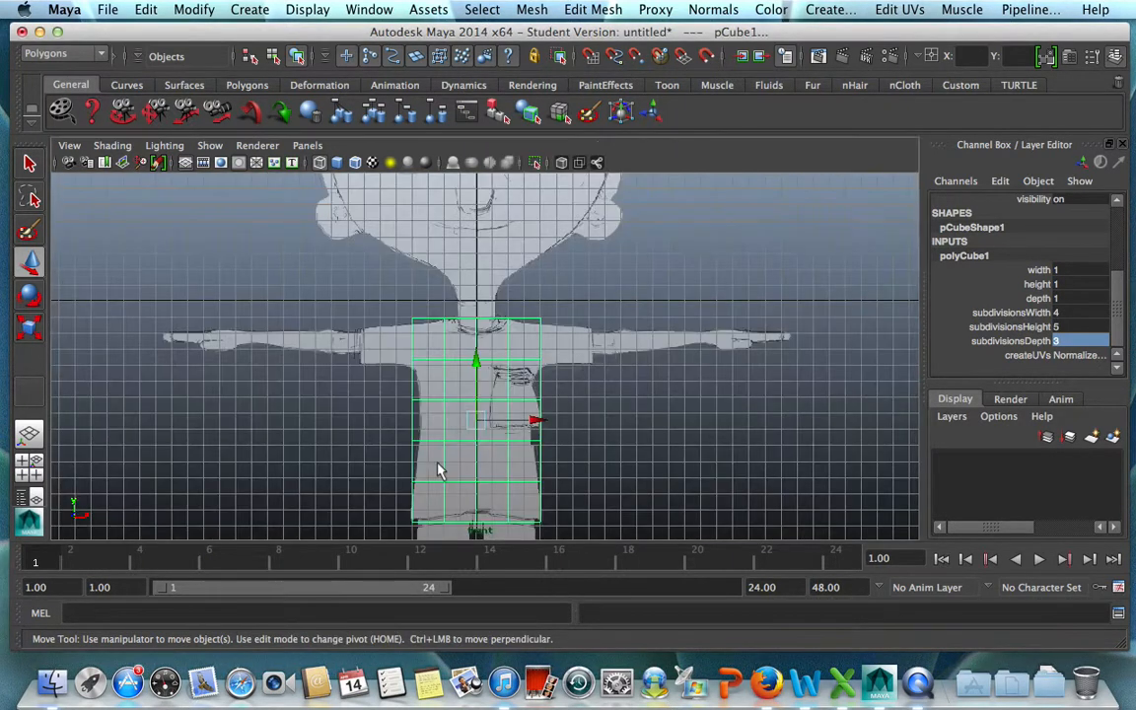
pyautogui.moveTo(513, 367); pyautogui.dragTo(373, 294, button='right')
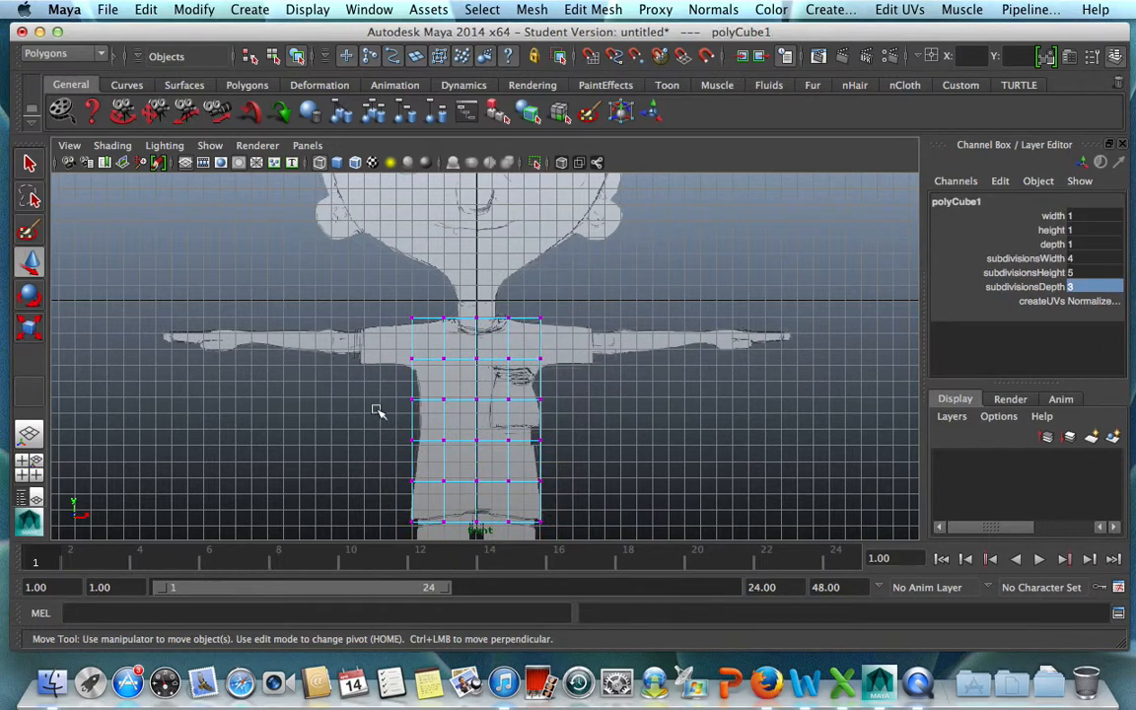
pyautogui.moveTo(376, 378); pyautogui.dragTo(573, 460)
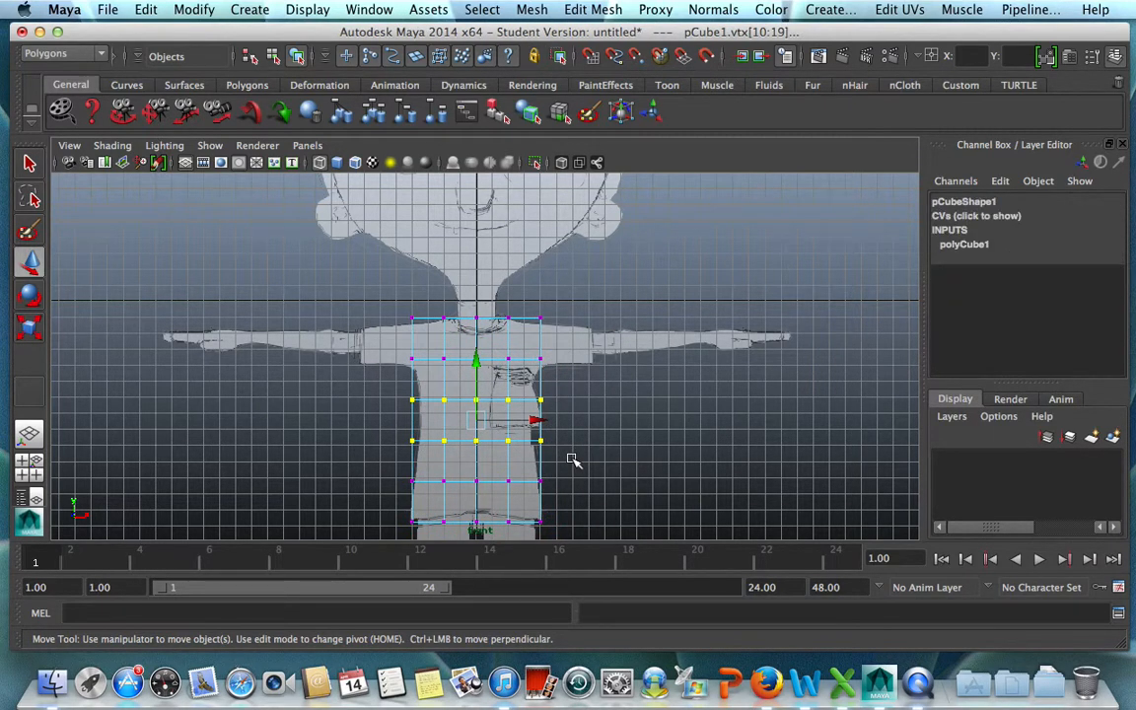
pyautogui.press('r')
pyautogui.moveTo(396, 418)
pyautogui.mouseDown()
pyautogui.moveTo(407, 418)
pyautogui.moveTo(395, 420)
pyautogui.mouseUp()
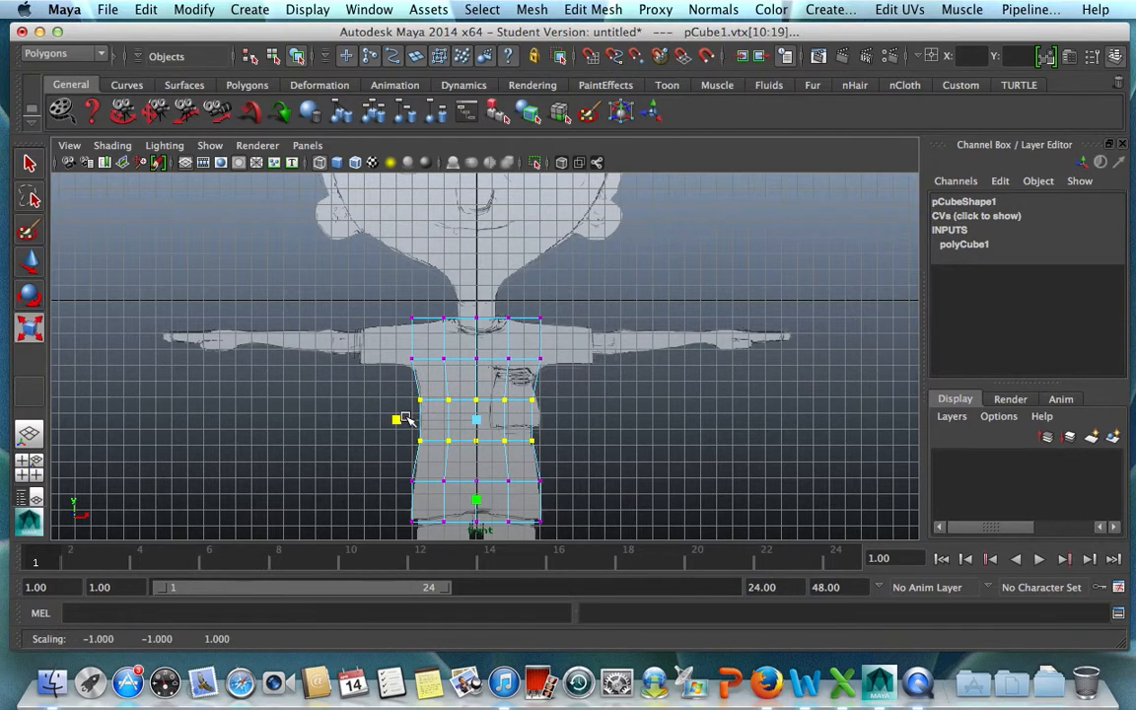
# Scale the bottom vertex row slightly wider to match the shirt hem and clear the selection.
pyautogui.moveTo(382, 500); pyautogui.dragTo(604, 557)
pyautogui.moveTo(395, 523); pyautogui.dragTo(398, 521)
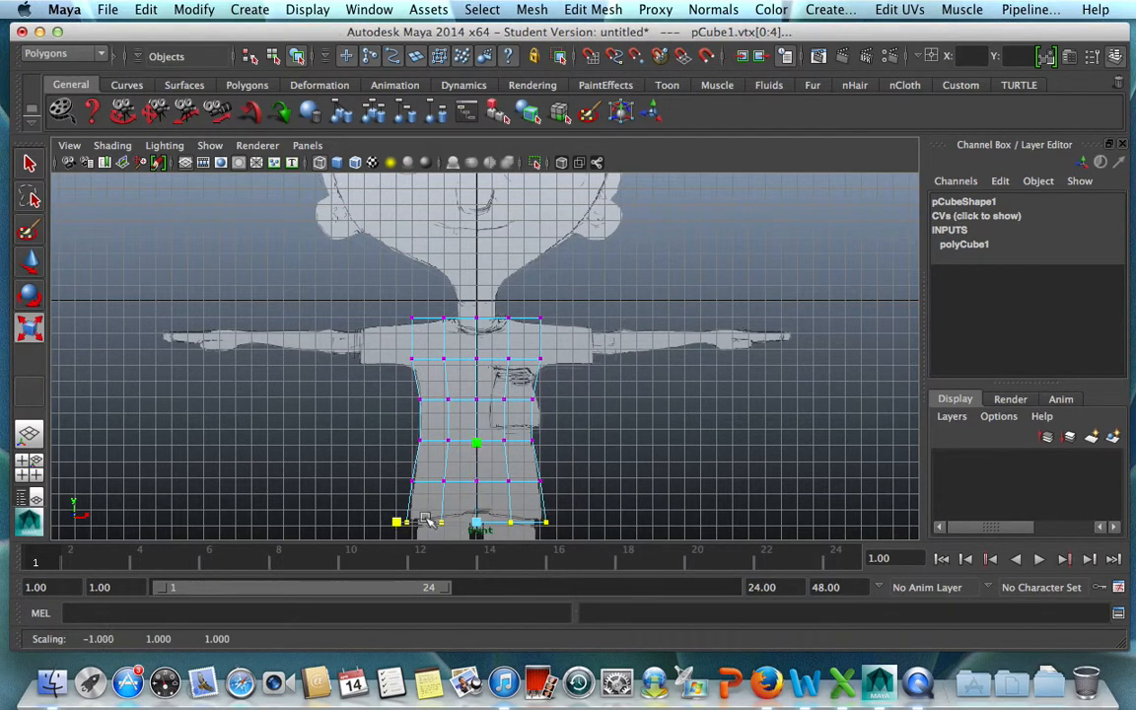
pyautogui.click(618, 490)
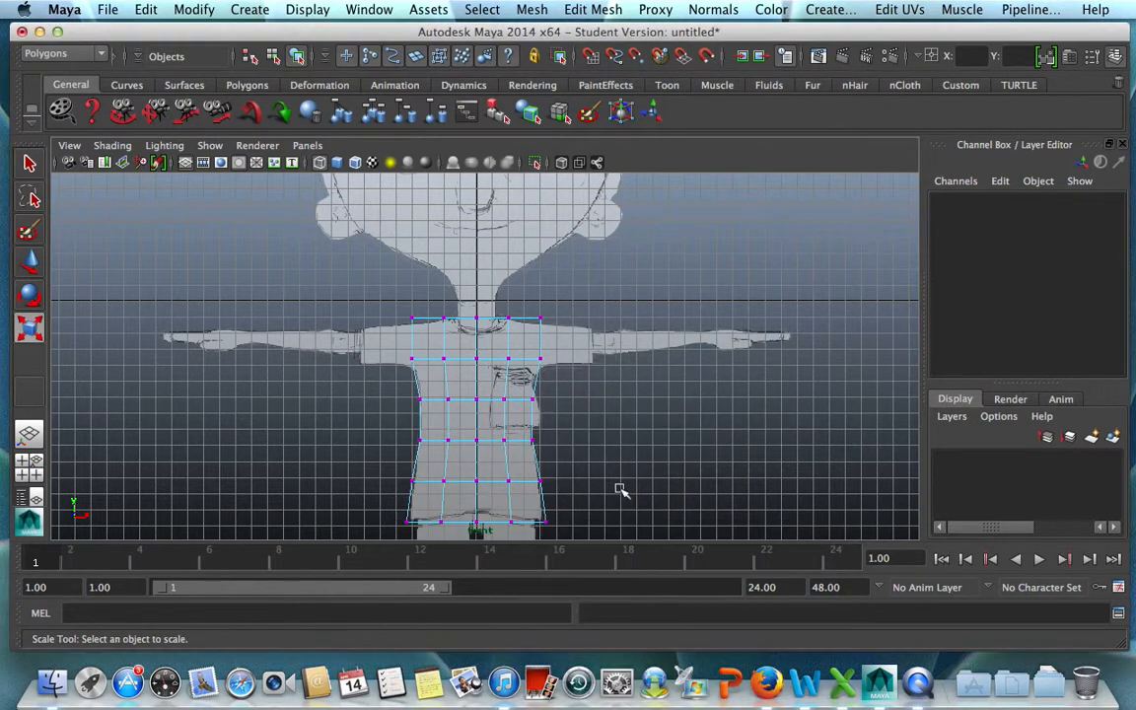
# In the side view, scale the cube's top vertex row to the neck's depth and lower it slightly.
pyautogui.press('space')
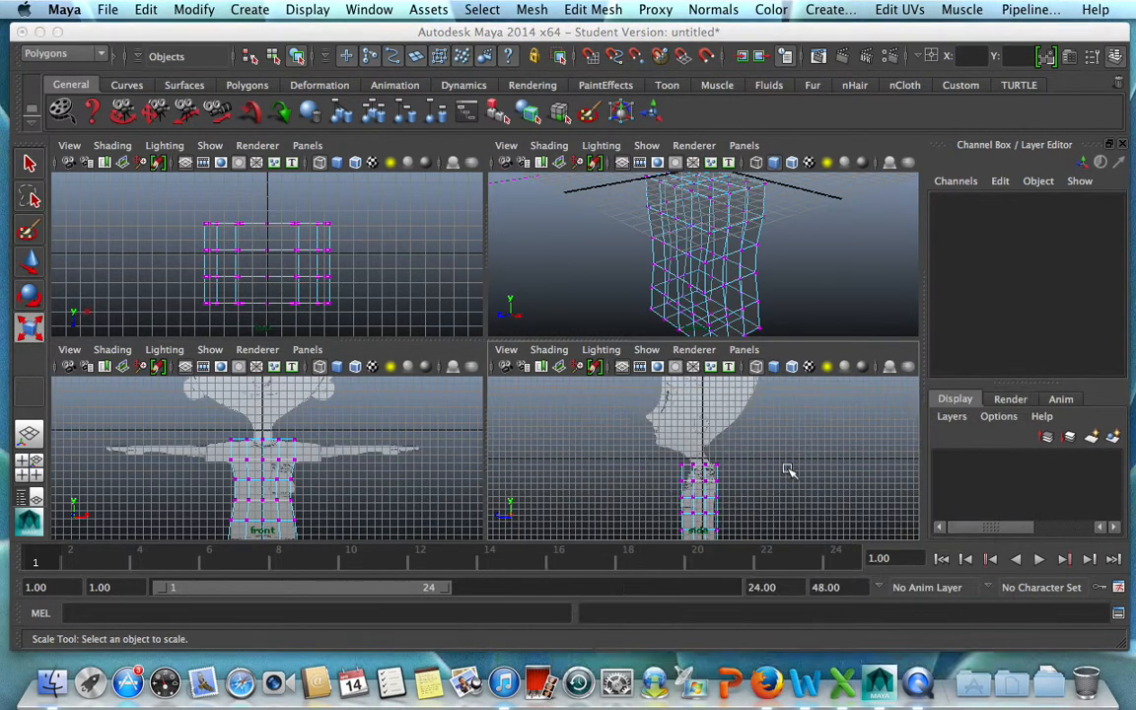
pyautogui.press('space')
pyautogui.scroll(5, 628, 454)
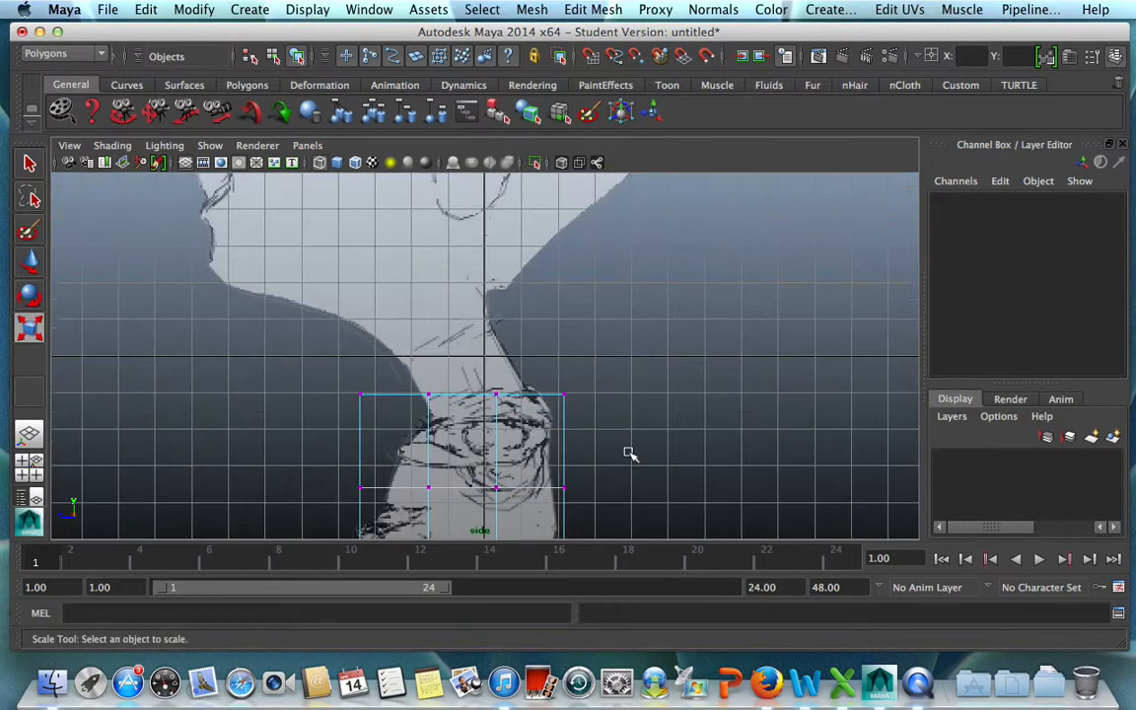
pyautogui.keyDown('alt'); pyautogui.moveTo(628, 432); pyautogui.dragTo(634, 350, button='middle'); pyautogui.keyUp('alt')
pyautogui.moveTo(281, 247); pyautogui.dragTo(575, 355)
pyautogui.moveTo(390, 316); pyautogui.dragTo(421, 318)
pyautogui.press('w')
pyautogui.press('r')
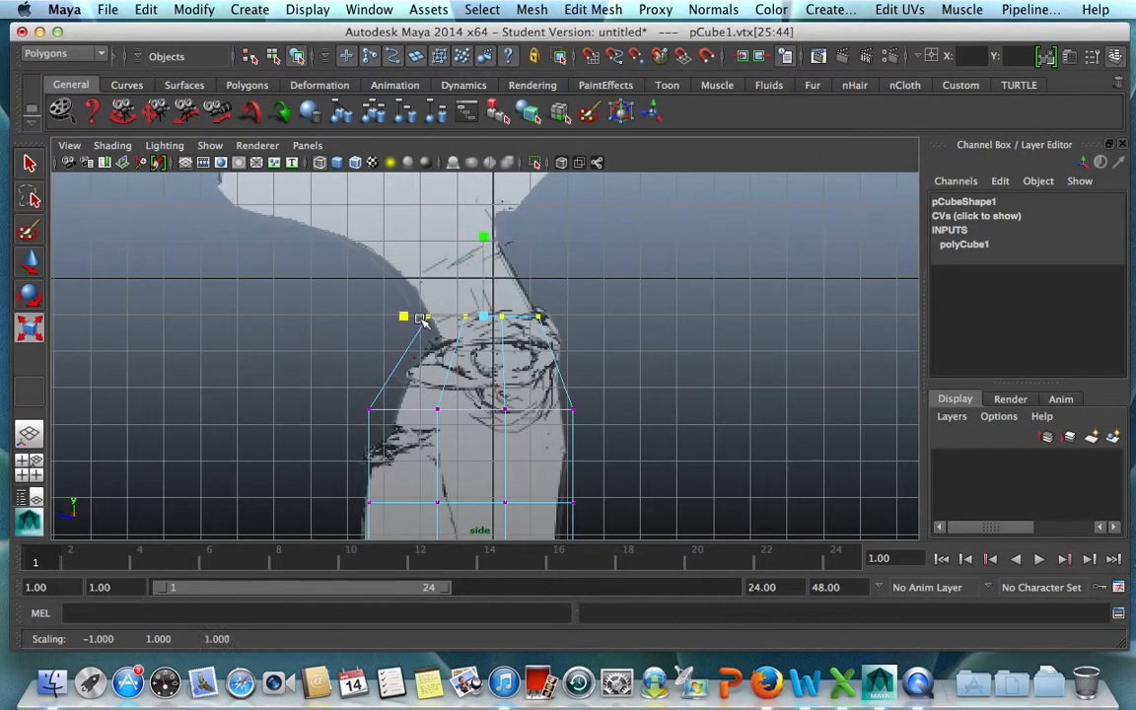
pyautogui.press('e')
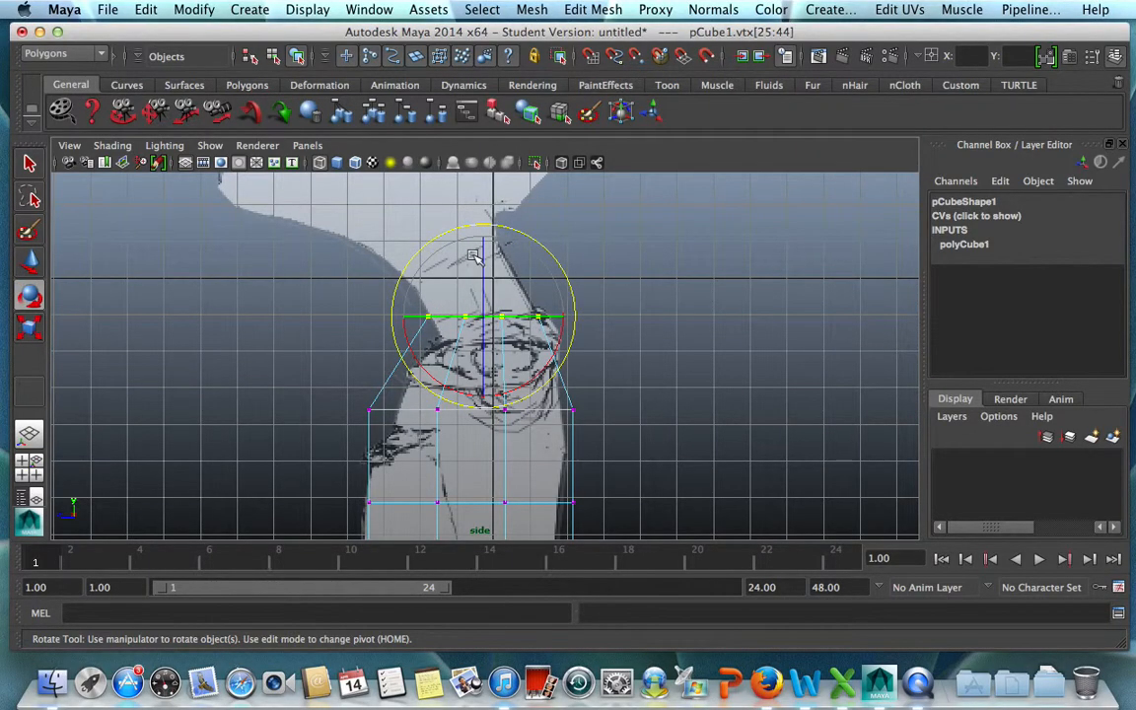
pyautogui.press('w')
pyautogui.moveTo(482, 253); pyautogui.dragTo(482, 263)
# Scale the second vertex row from the top narrower in depth and fit it to the side outline of the shoulder.
pyautogui.moveTo(329, 380); pyautogui.dragTo(629, 439)
pyautogui.press('r')
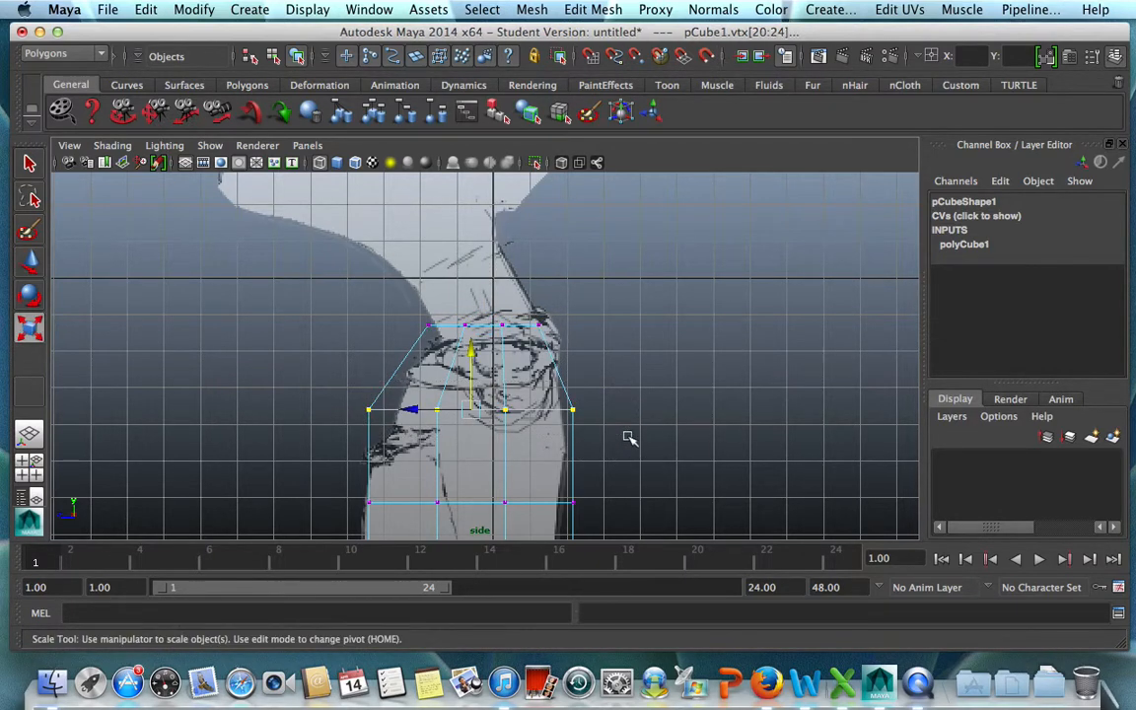
pyautogui.moveTo(407, 409)
pyautogui.mouseDown()
pyautogui.moveTo(394, 406)
pyautogui.moveTo(420, 408)
pyautogui.mouseUp()
pyautogui.press('w')
# Move the top vertex row back and down to about -1.65 in Y and -0.06 in Z.
pyautogui.moveTo(422, 292); pyautogui.dragTo(548, 344)
pyautogui.moveTo(428, 326); pyautogui.dragTo(440, 327)
pyautogui.moveTo(500, 276); pyautogui.dragTo(500, 292)
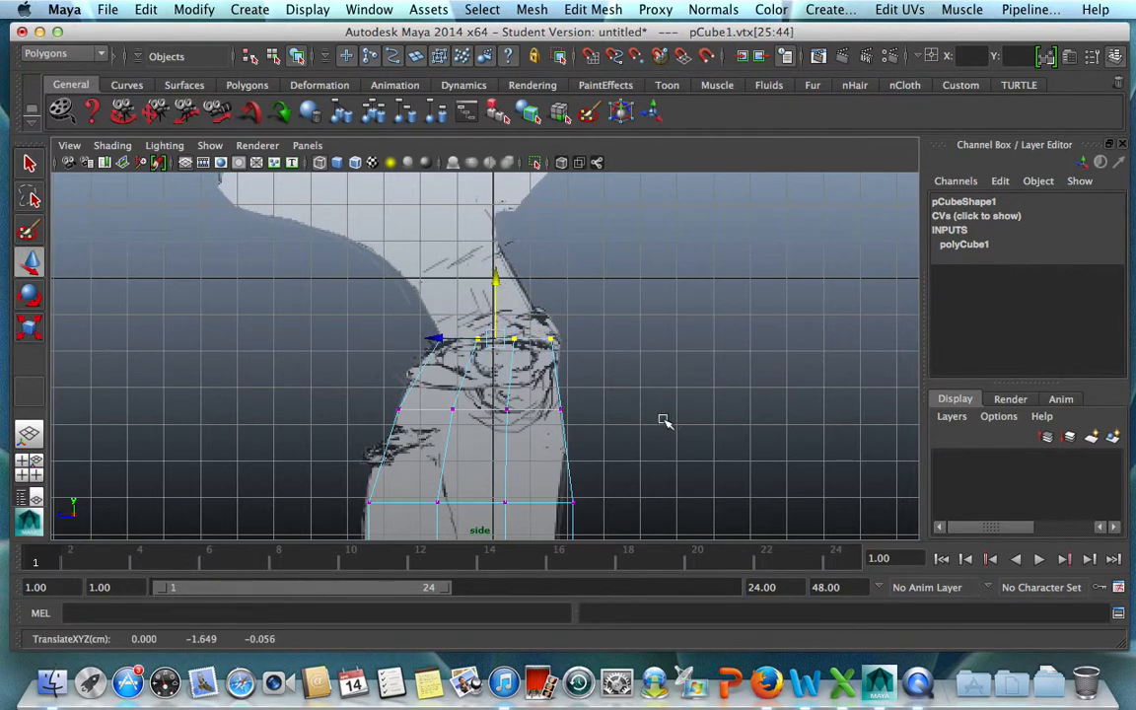
# Scale the third vertex row from the top to about 0.91 in depth.
pyautogui.keyDown('alt'); pyautogui.moveTo(663, 421); pyautogui.dragTo(659, 271, button='middle'); pyautogui.keyUp('alt')
pyautogui.moveTo(340, 331); pyautogui.dragTo(592, 387)
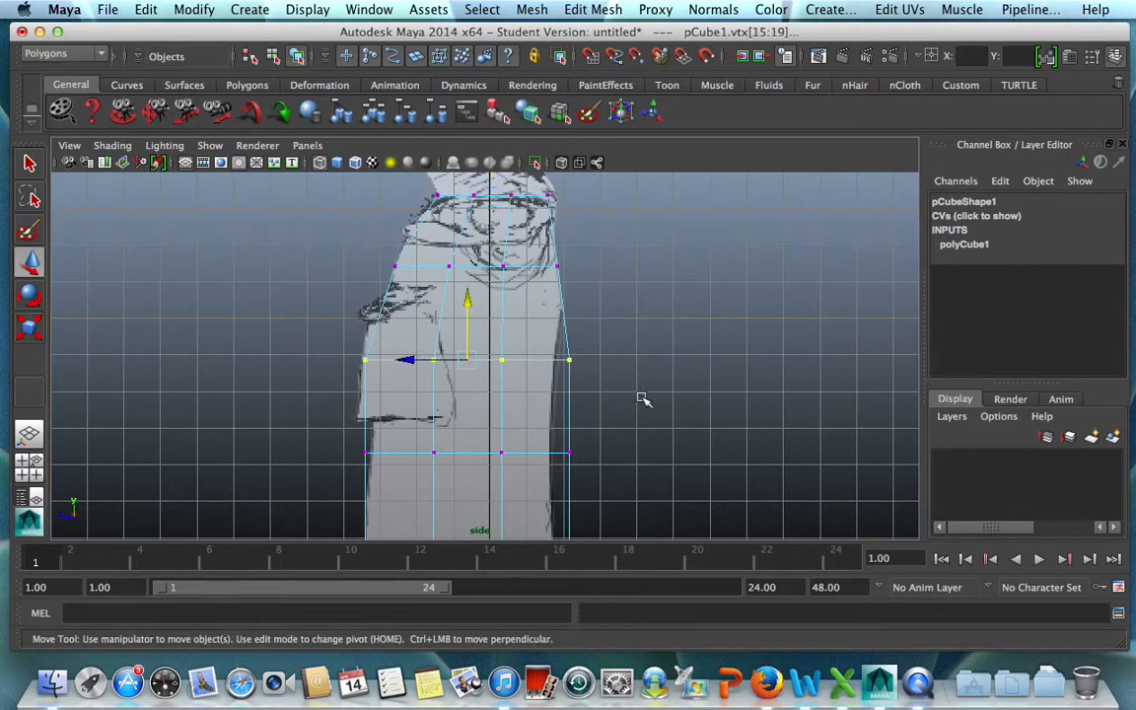
pyautogui.press('r')
pyautogui.moveTo(387, 361); pyautogui.dragTo(394, 363)
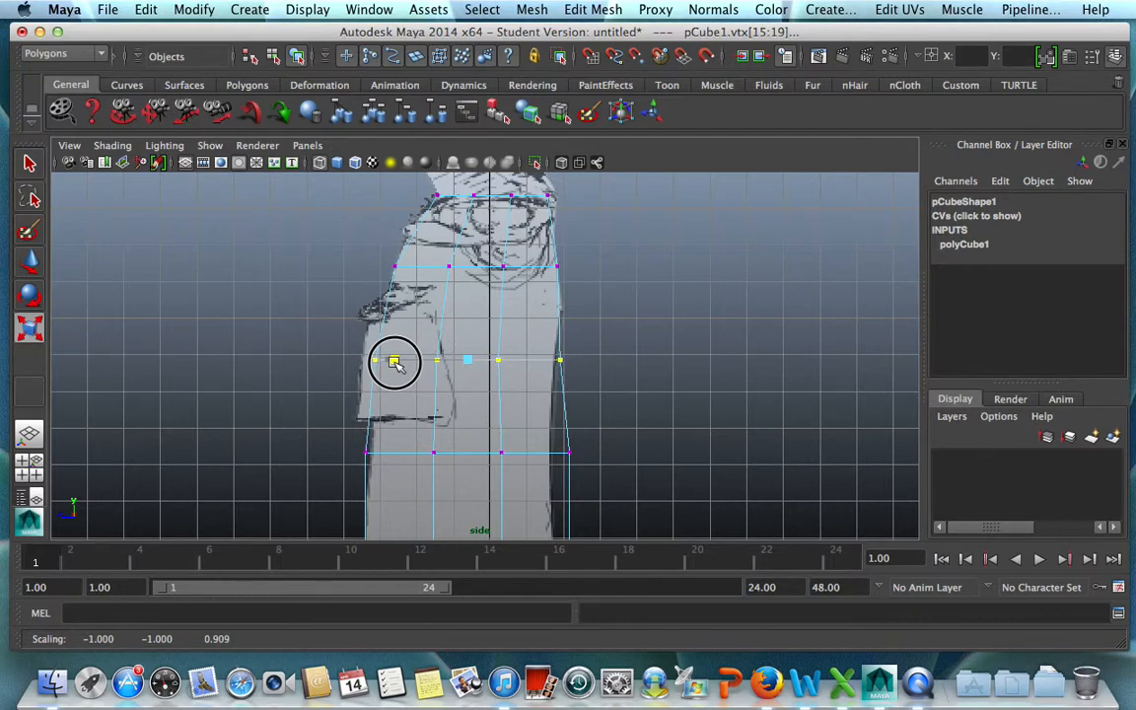
# Scale the fourth vertex row from the top narrower in depth and move it to about 0.89 in Z.
pyautogui.moveTo(332, 436); pyautogui.dragTo(617, 489)
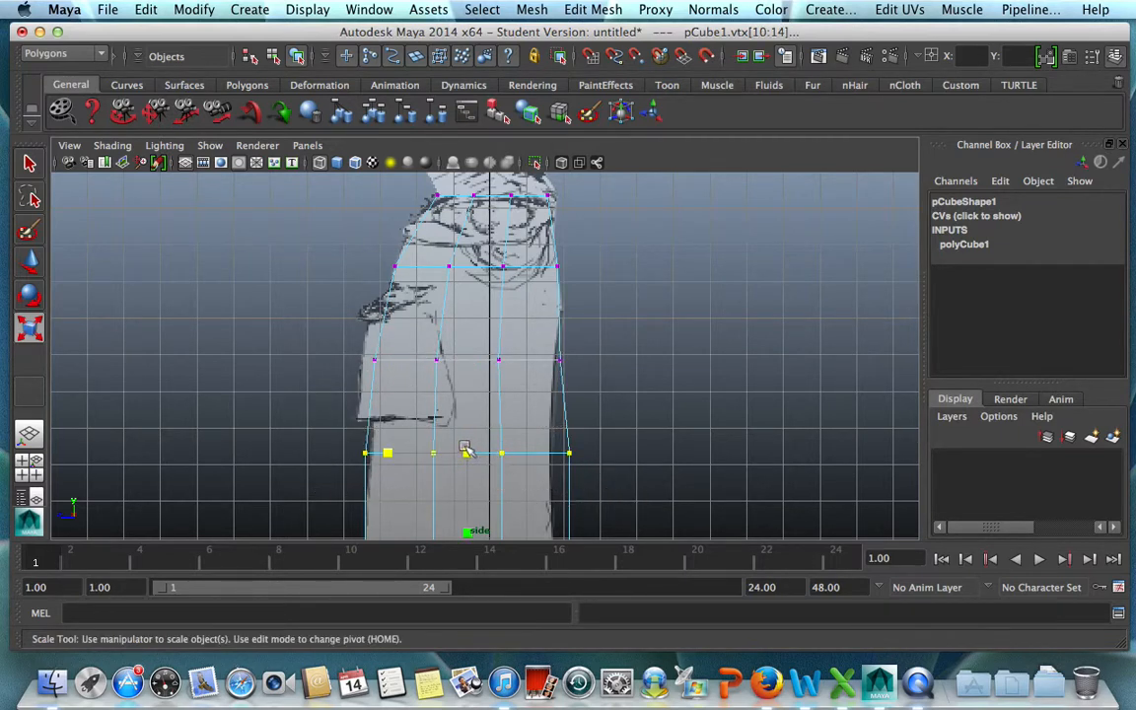
pyautogui.moveTo(392, 451); pyautogui.dragTo(392, 454)
pyautogui.press('w')
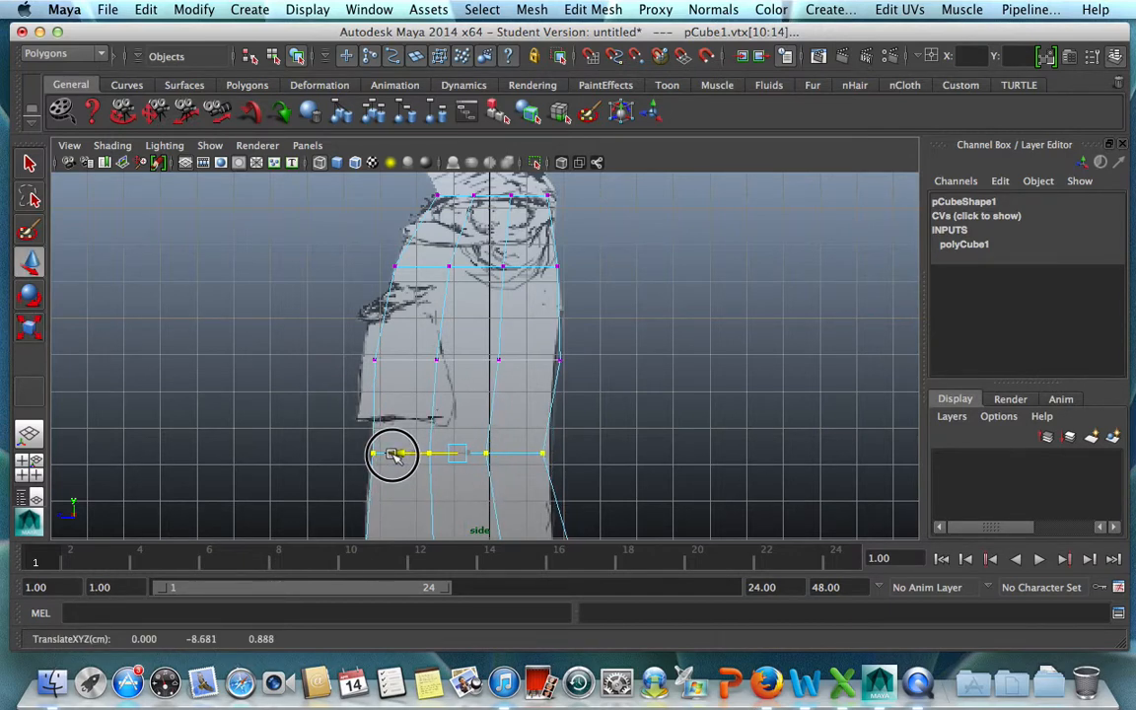
# Scale the third vertex row from the top slightly narrower again and move it to about 0.69 in Z.
pyautogui.moveTo(320, 296); pyautogui.dragTo(595, 398)
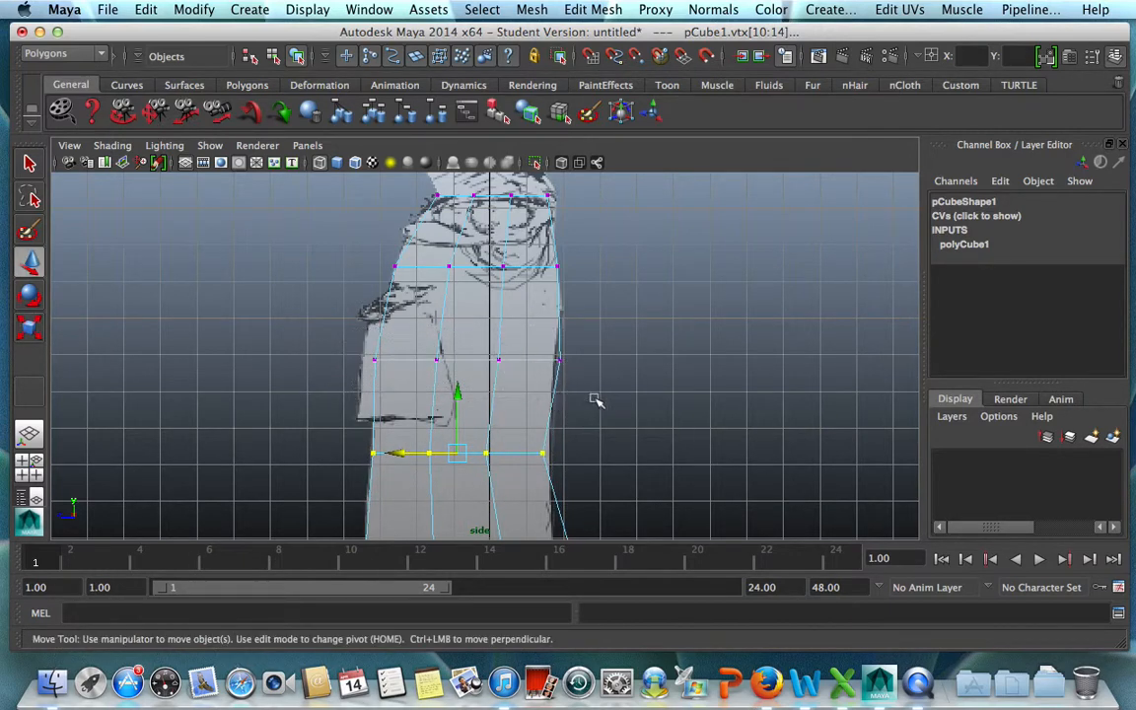
pyautogui.press('r')
pyautogui.moveTo(386, 361); pyautogui.dragTo(391, 361)
pyautogui.press('w')
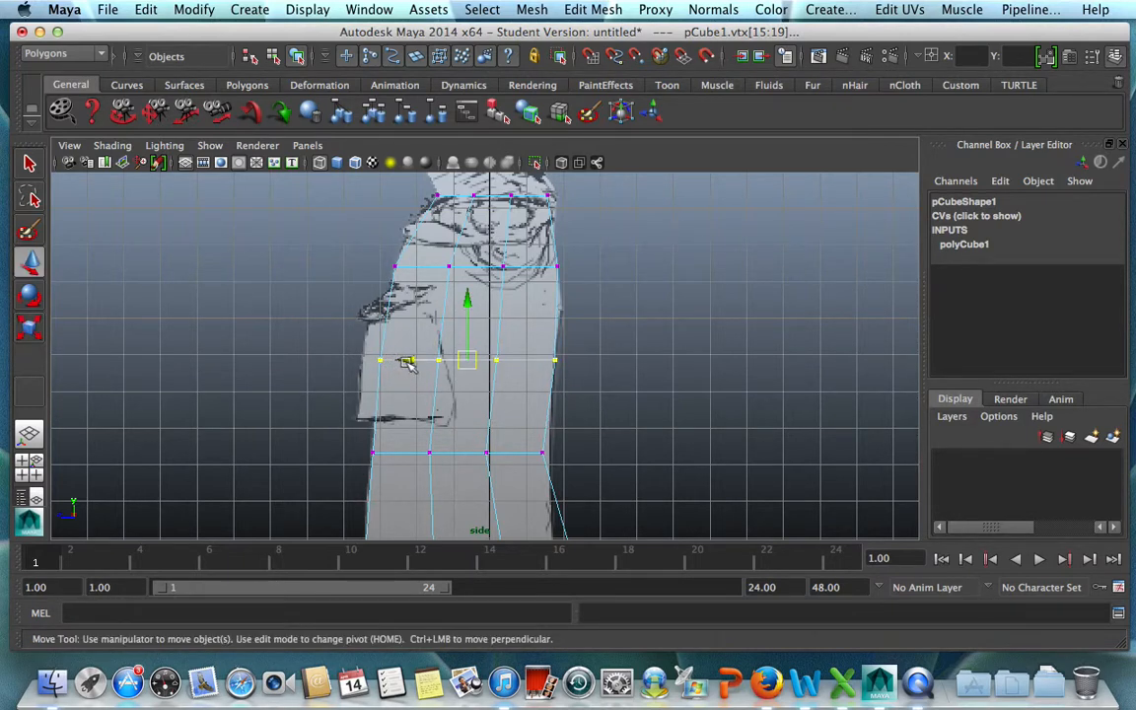
pyautogui.moveTo(405, 361); pyautogui.dragTo(403, 361)
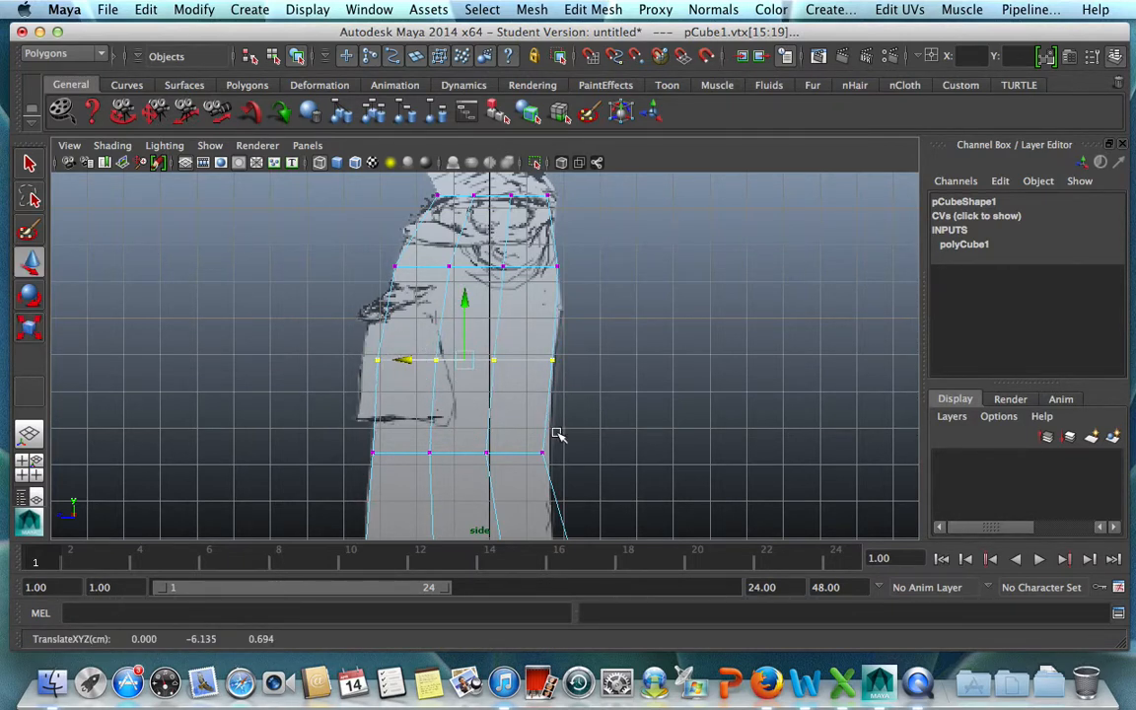
# Scale the second vertex row from the bottom narrower in depth and move it to about 0.89 in Z.
pyautogui.keyDown('alt'); pyautogui.moveTo(572, 431); pyautogui.dragTo(590, 174, button='middle'); pyautogui.keyUp('alt')
pyautogui.moveTo(375, 266); pyautogui.dragTo(616, 322)
pyautogui.press('r')
pyautogui.click(408, 289)
pyautogui.moveTo(407, 289); pyautogui.dragTo(415, 289)
pyautogui.press('w')
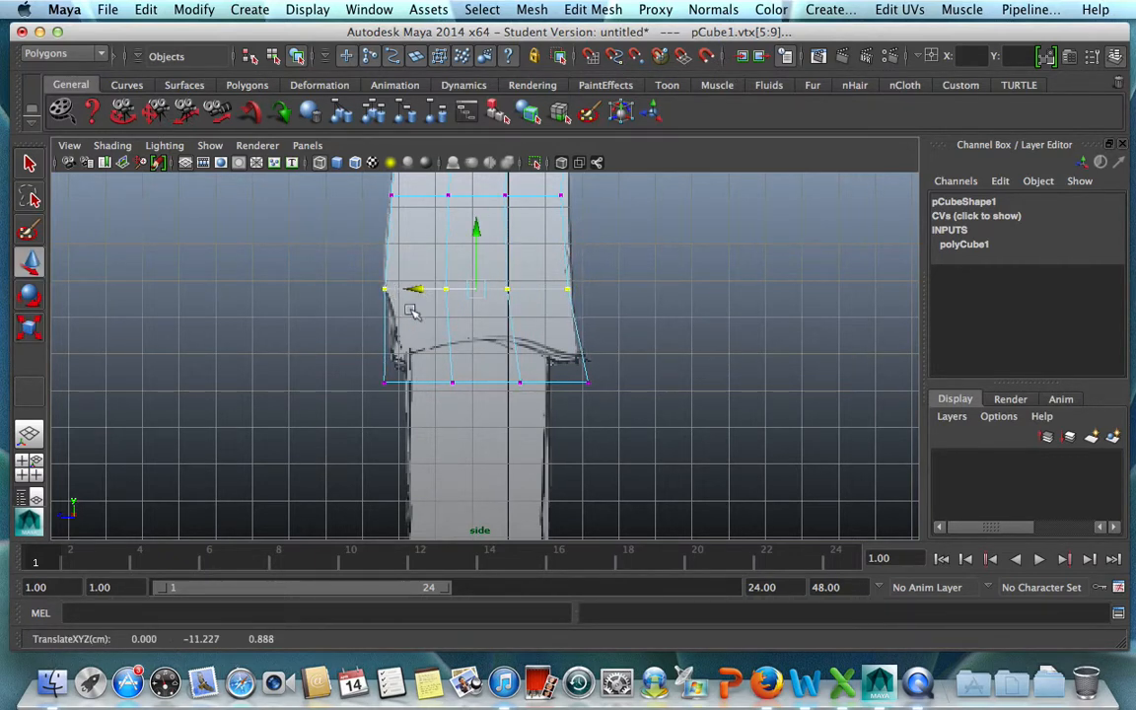
# Scale the bottom vertex row to about 0.92 in depth and move it up to about -13.39 in Y.
pyautogui.moveTo(308, 322); pyautogui.dragTo(597, 435)
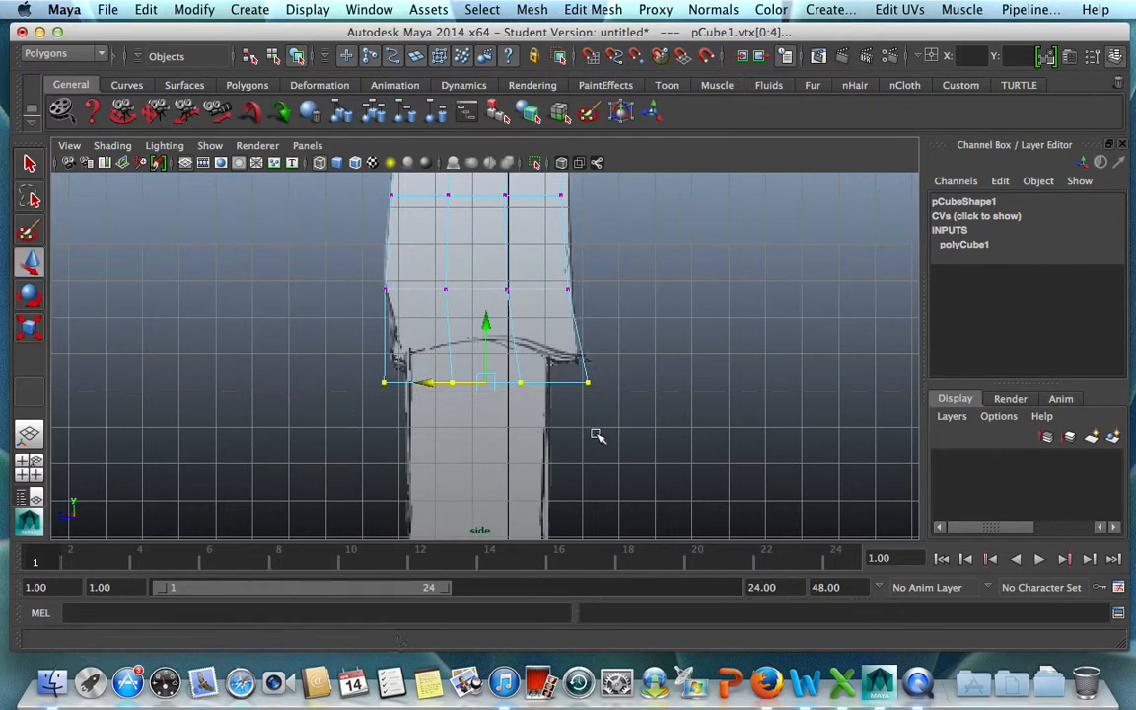
pyautogui.press('r')
pyautogui.moveTo(406, 382); pyautogui.dragTo(413, 384)
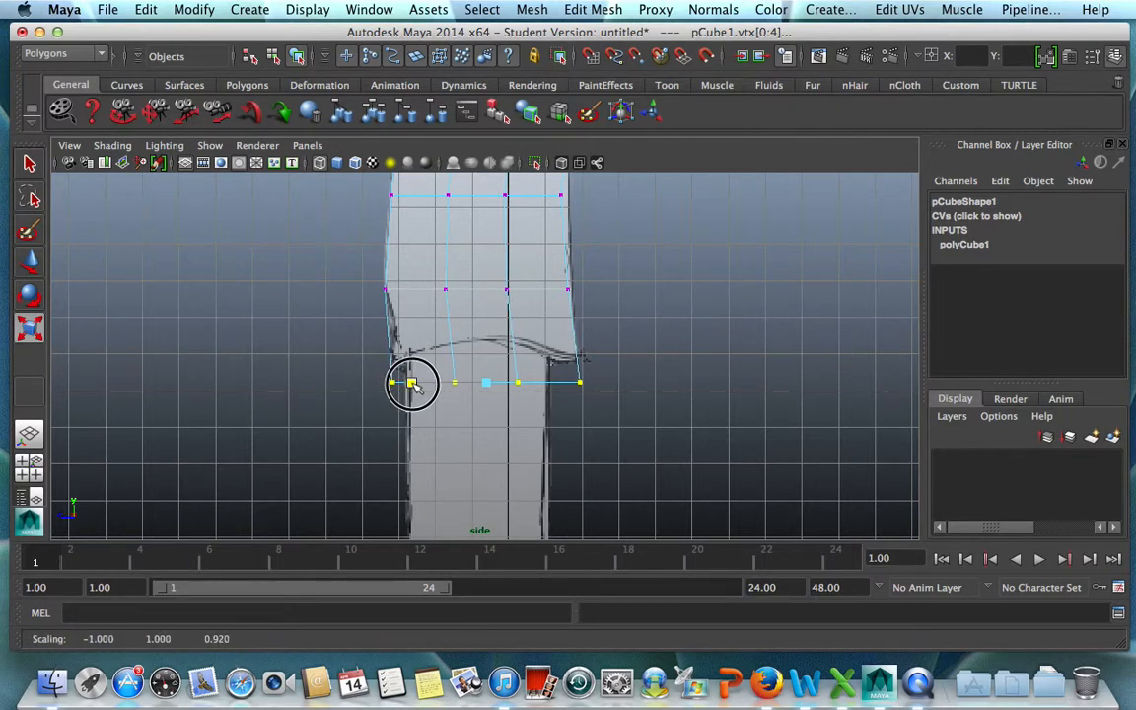
pyautogui.press('w')
pyautogui.moveTo(484, 325); pyautogui.dragTo(483, 307)
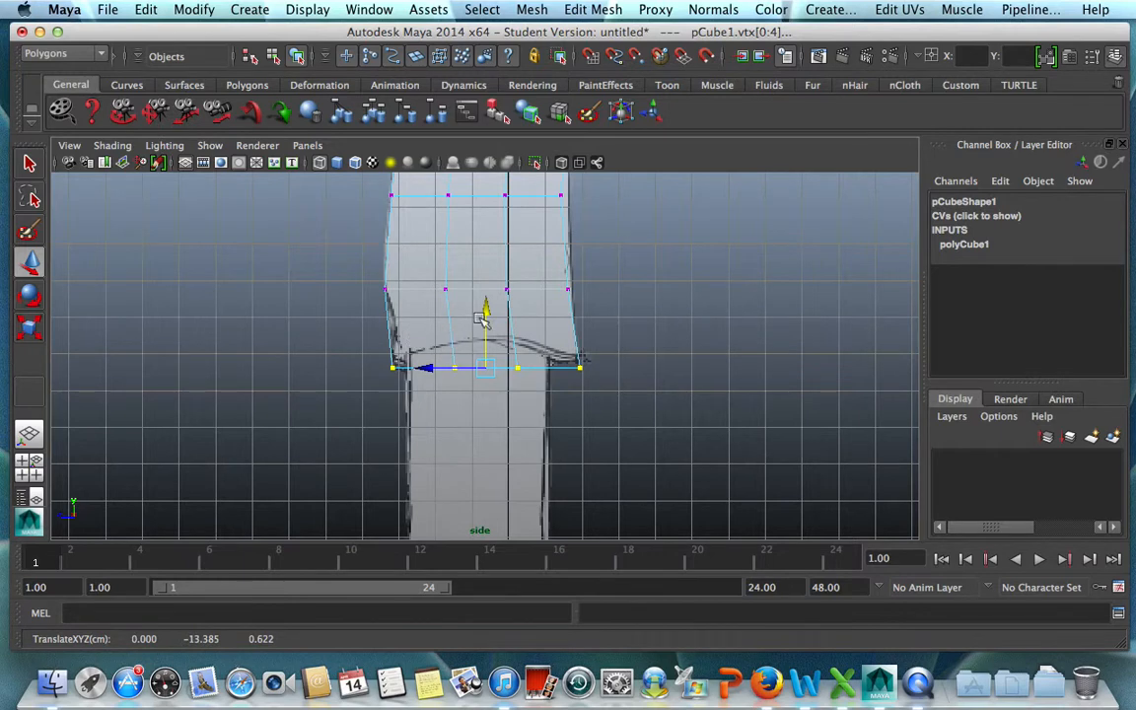
pyautogui.click(626, 380)
# Return the torso cube to object mode in the perspective view and select the whole object.
pyautogui.scroll(-3, 658, 442)
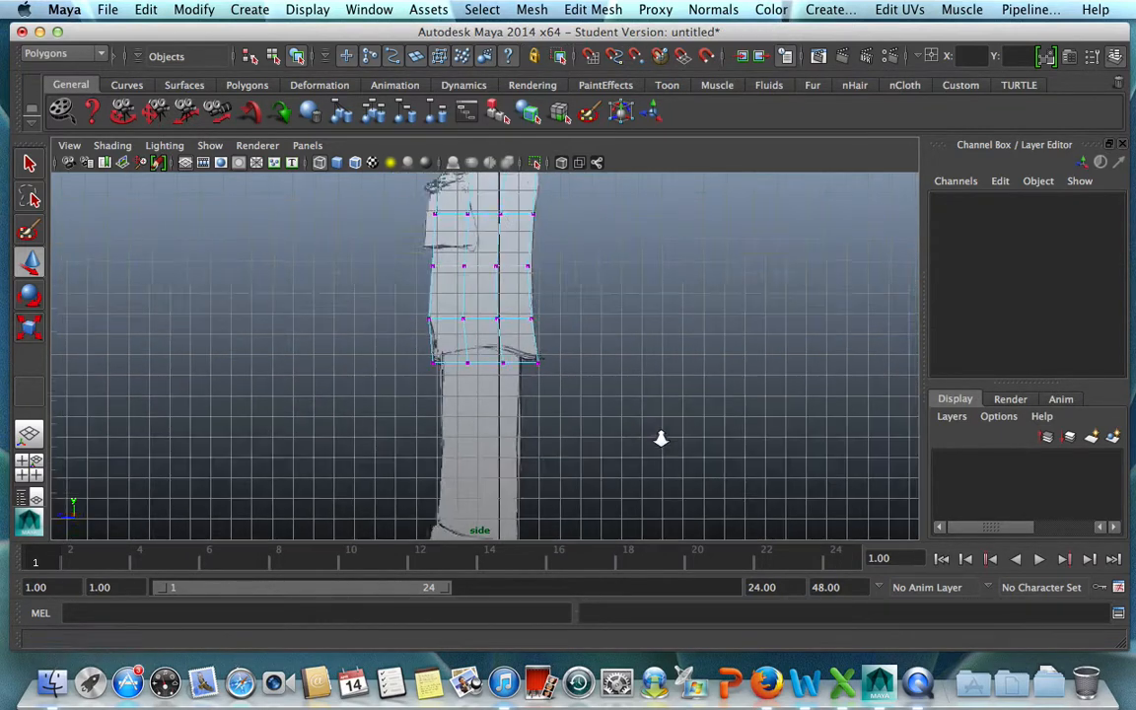
pyautogui.press('space')
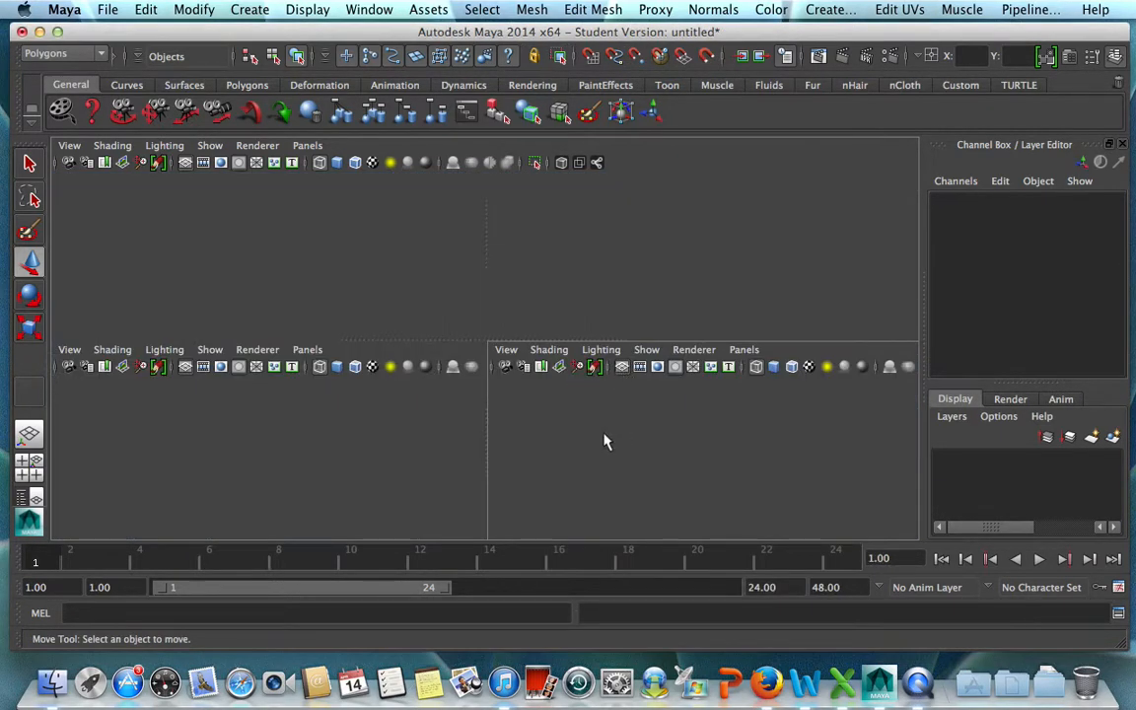
pyautogui.press('space')
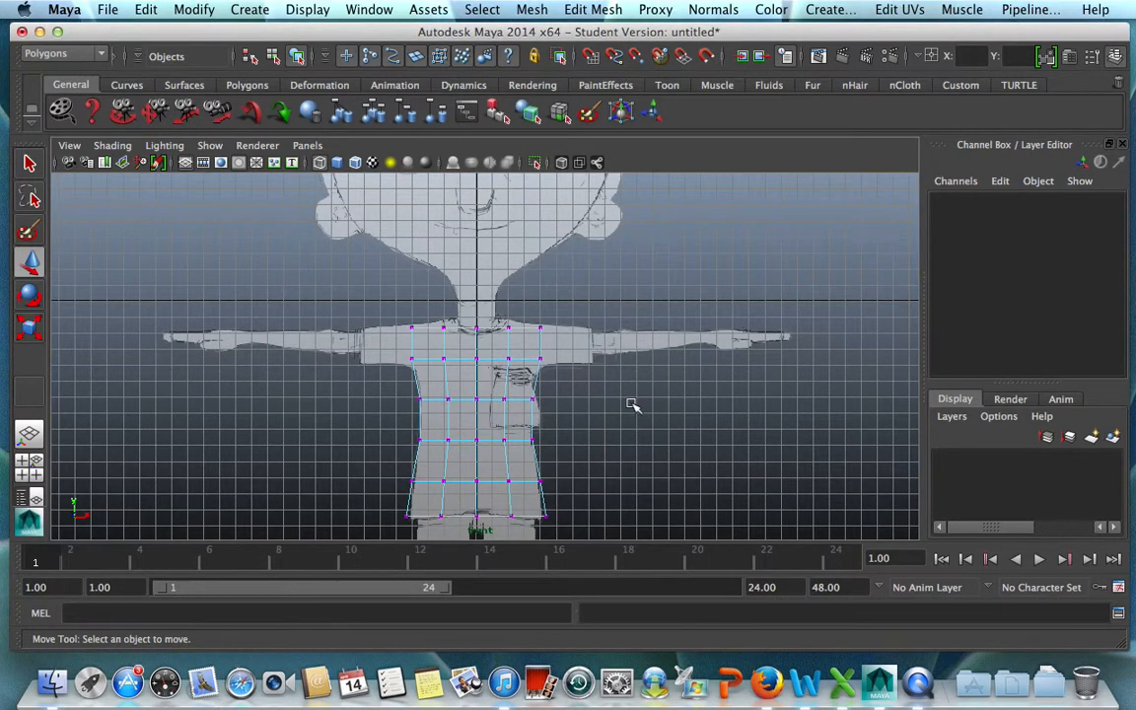
pyautogui.press('space')
pyautogui.press('space')
pyautogui.keyDown('alt'); pyautogui.moveTo(542, 323); pyautogui.dragTo(581, 307); pyautogui.keyUp('alt')
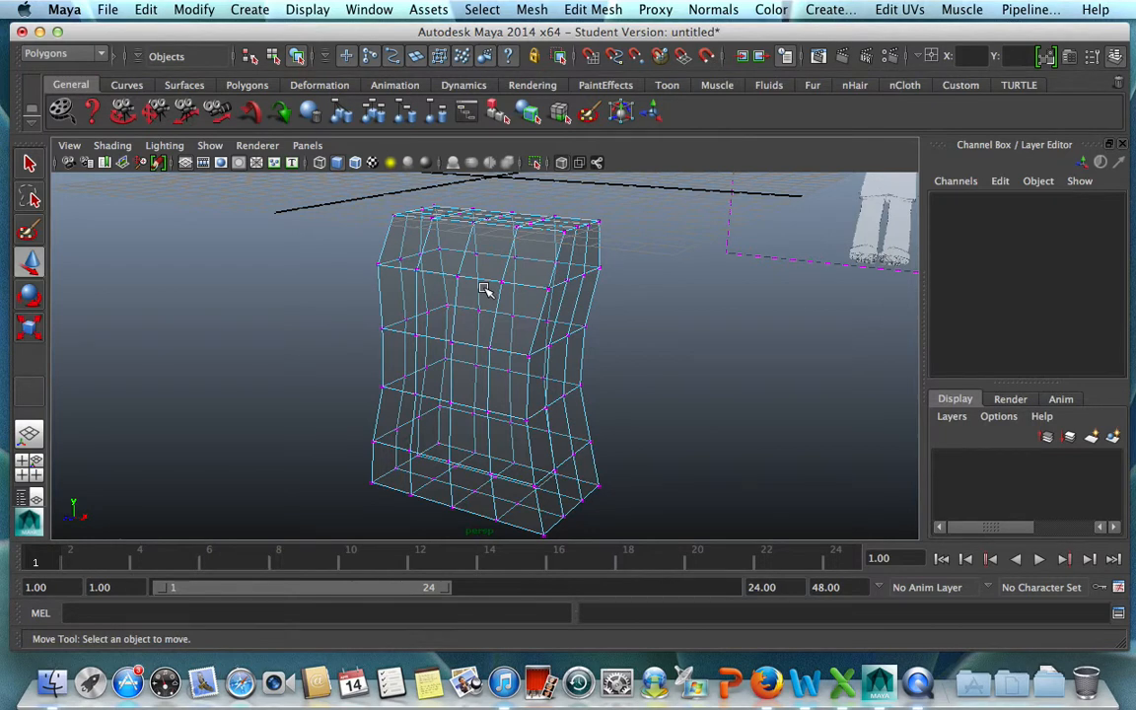
pyautogui.moveTo(485, 289); pyautogui.dragTo(552, 263, button='right')
pyautogui.click(536, 271)
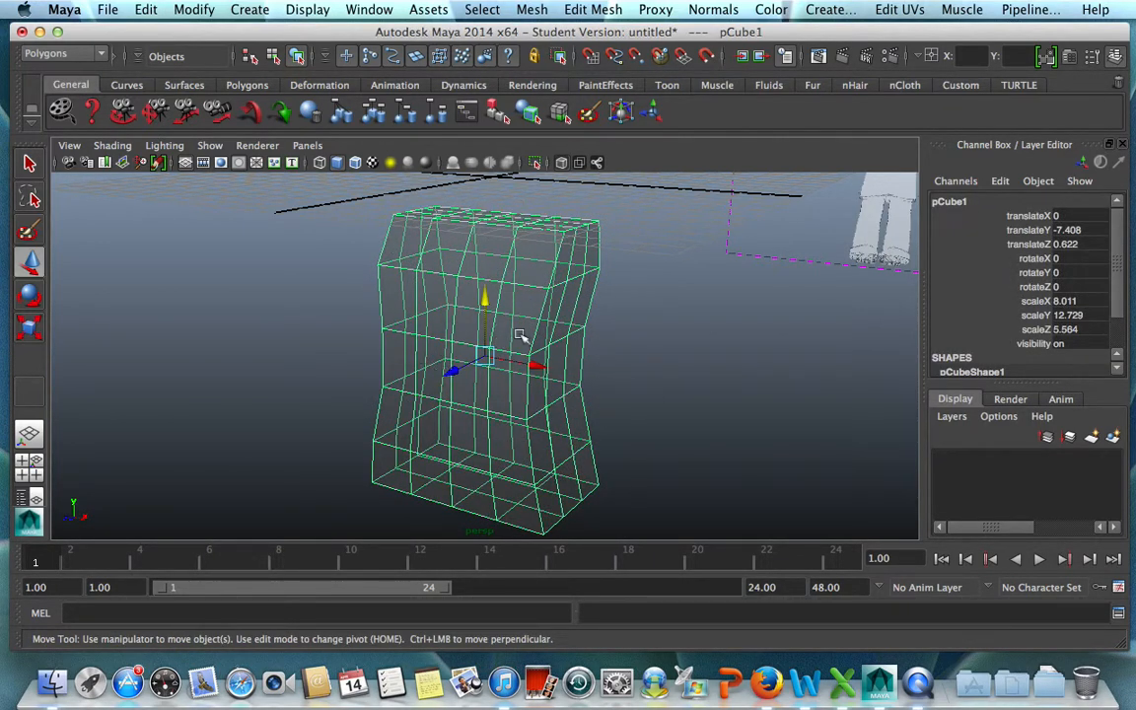
pyautogui.moveTo(511, 305); pyautogui.dragTo(559, 286, button='right')
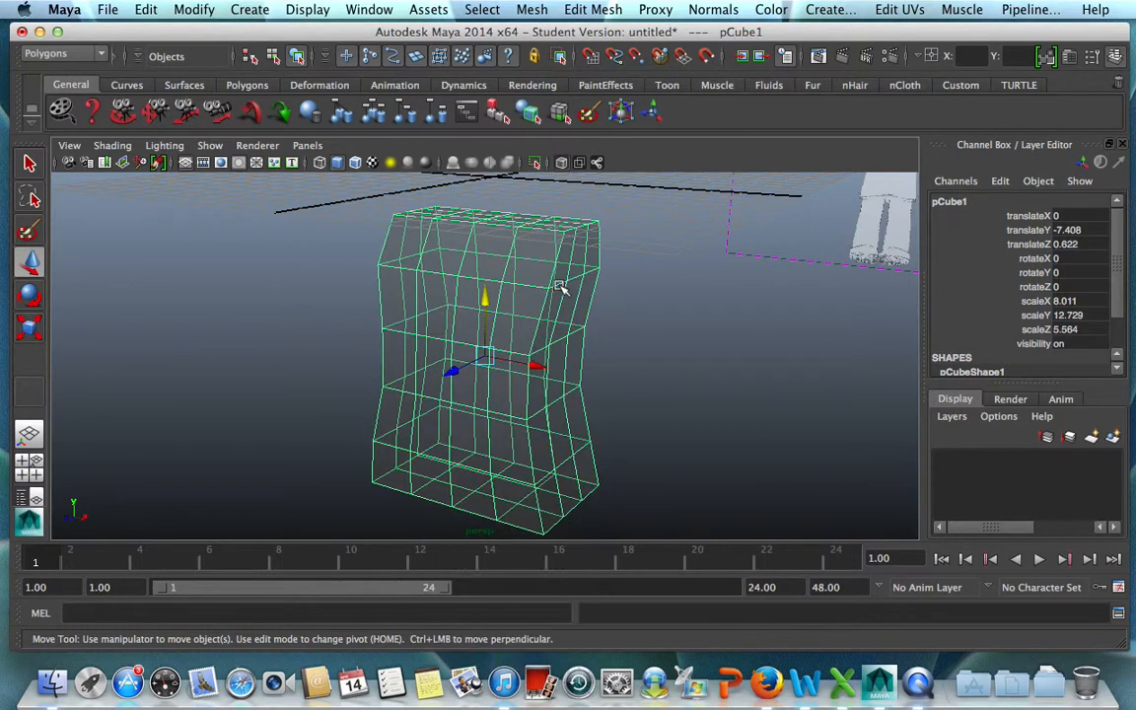
# Average the torso's vertices with a smoothing amount of 50 and repeat the operation three more times.
pyautogui.click(531, 10)
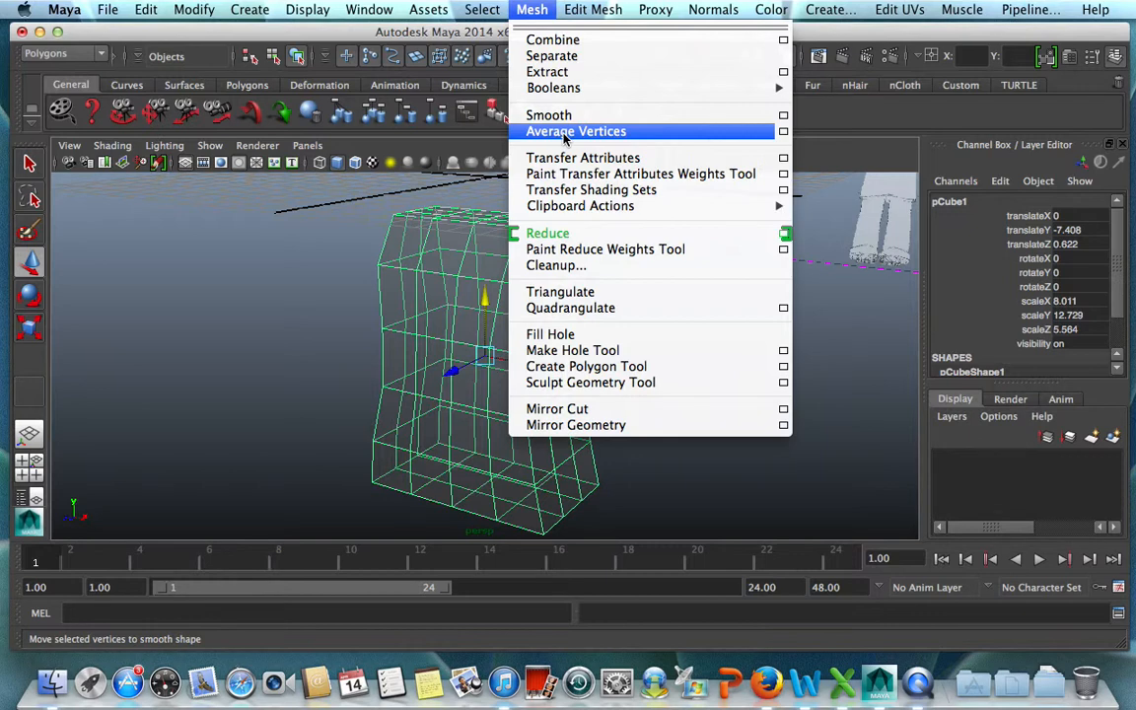
pyautogui.click(710, 132)
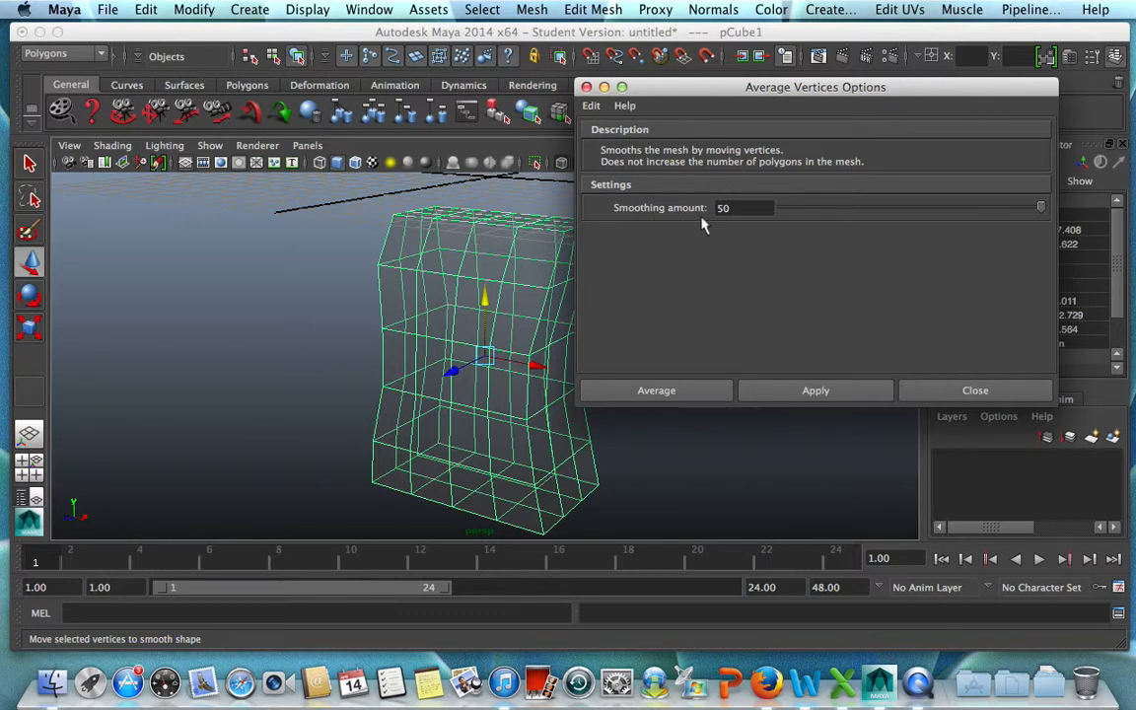
pyautogui.click(690, 393)
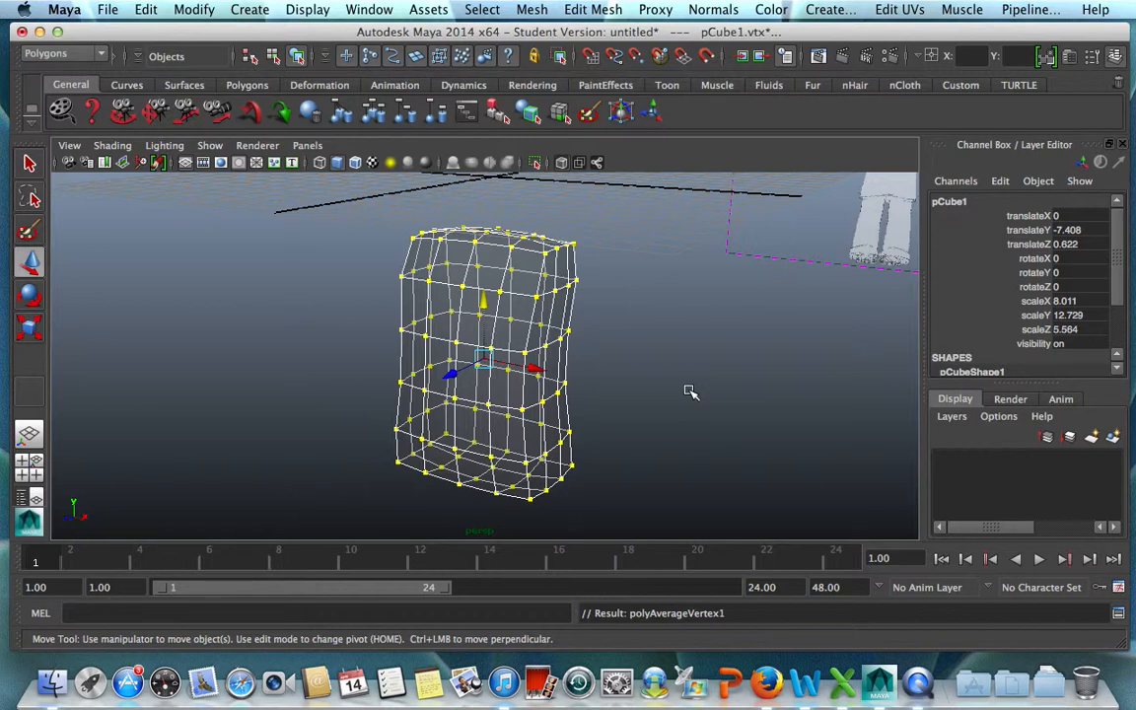
pyautogui.keyDown('alt'); pyautogui.moveTo(690, 392); pyautogui.dragTo(657, 378); pyautogui.keyUp('alt')
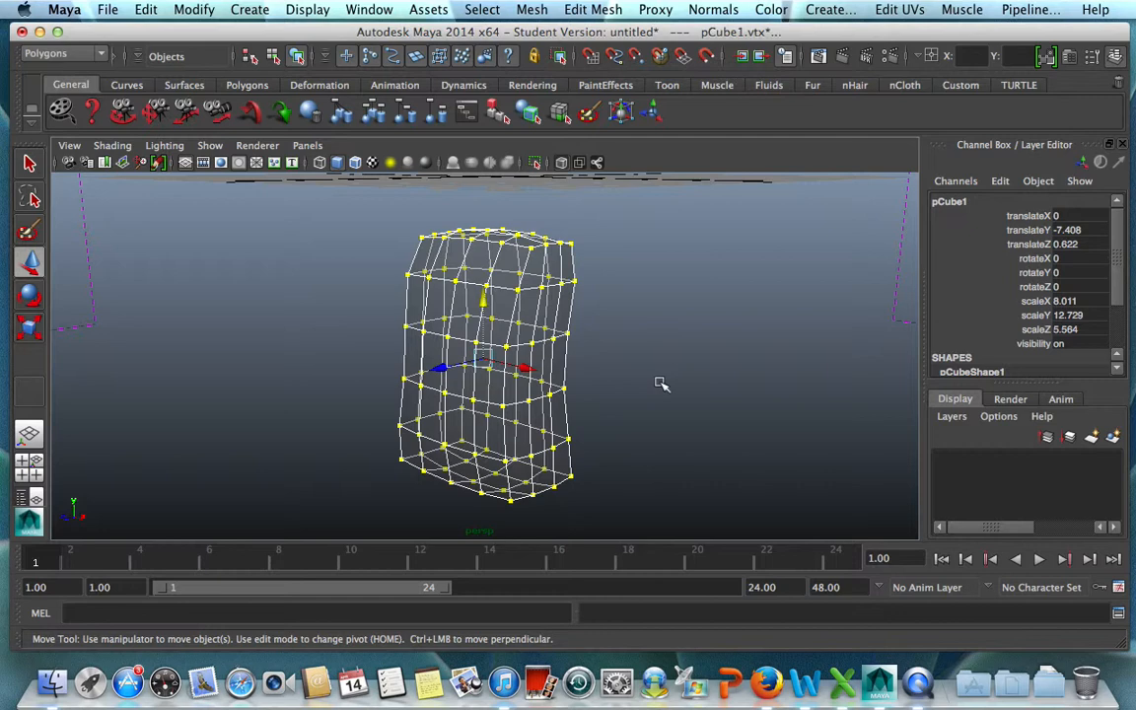
pyautogui.press('g')
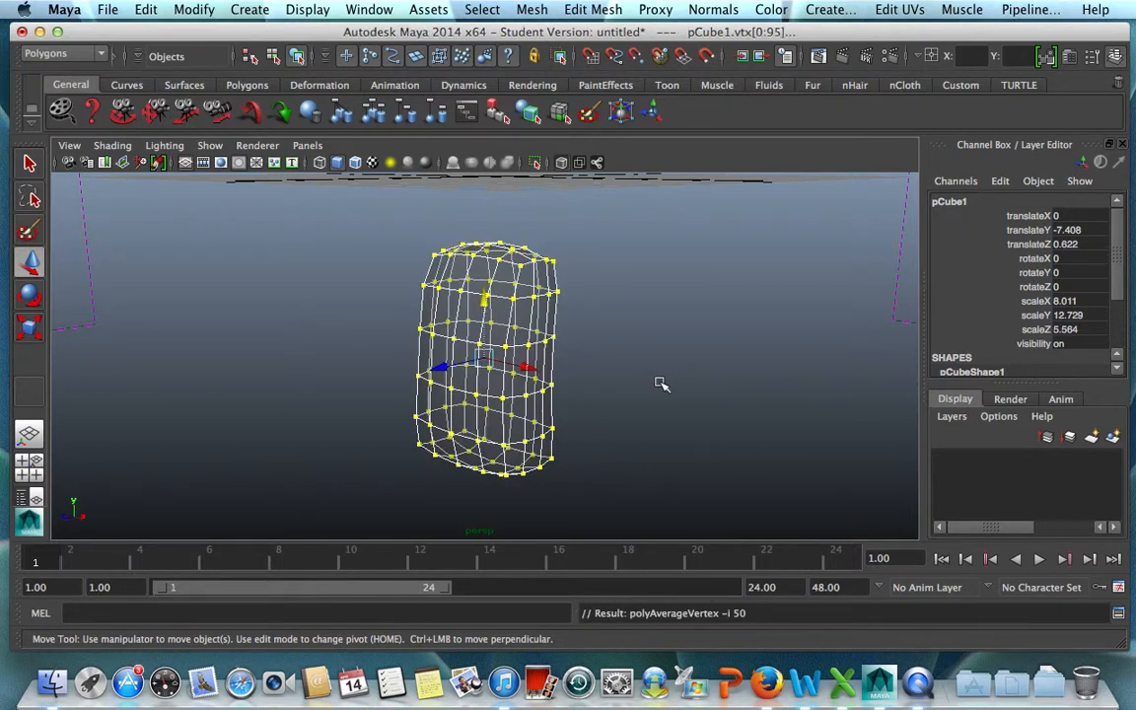
pyautogui.press('g')
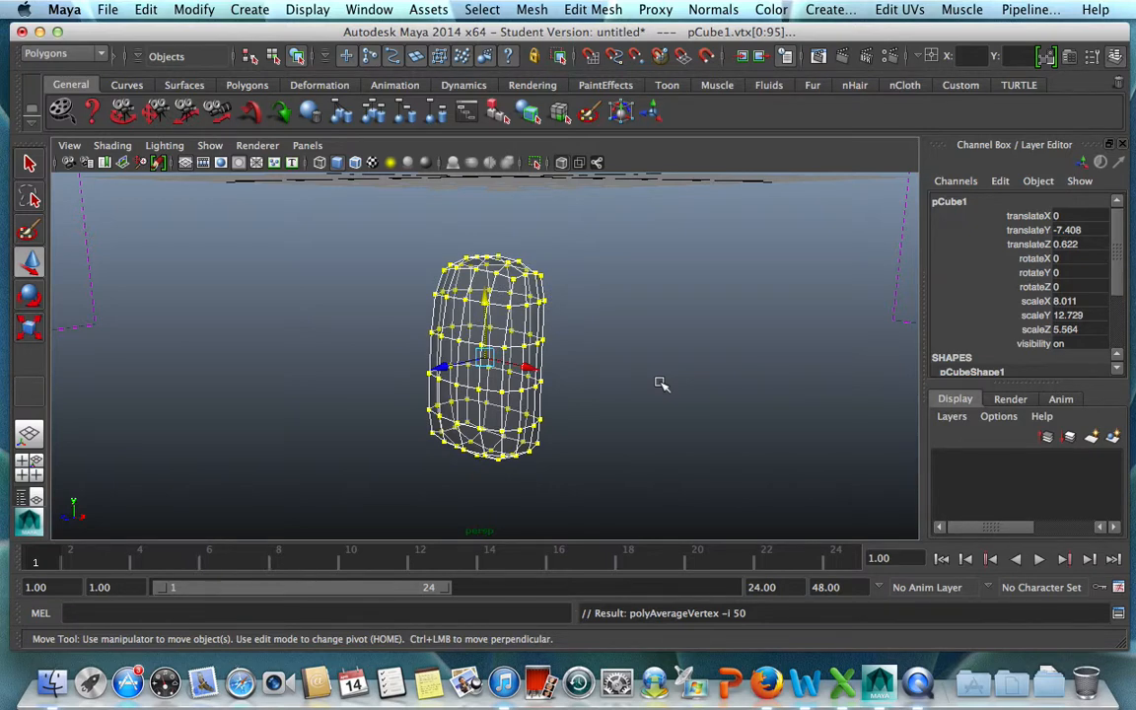
pyautogui.press('g')
# Scale the whole smoothed torso up uniformly to about 14.55, 23.12 and 10.11 to match the front reference.
pyautogui.click(661, 382)
pyautogui.scroll(5, 554, 386)
pyautogui.click(510, 368)
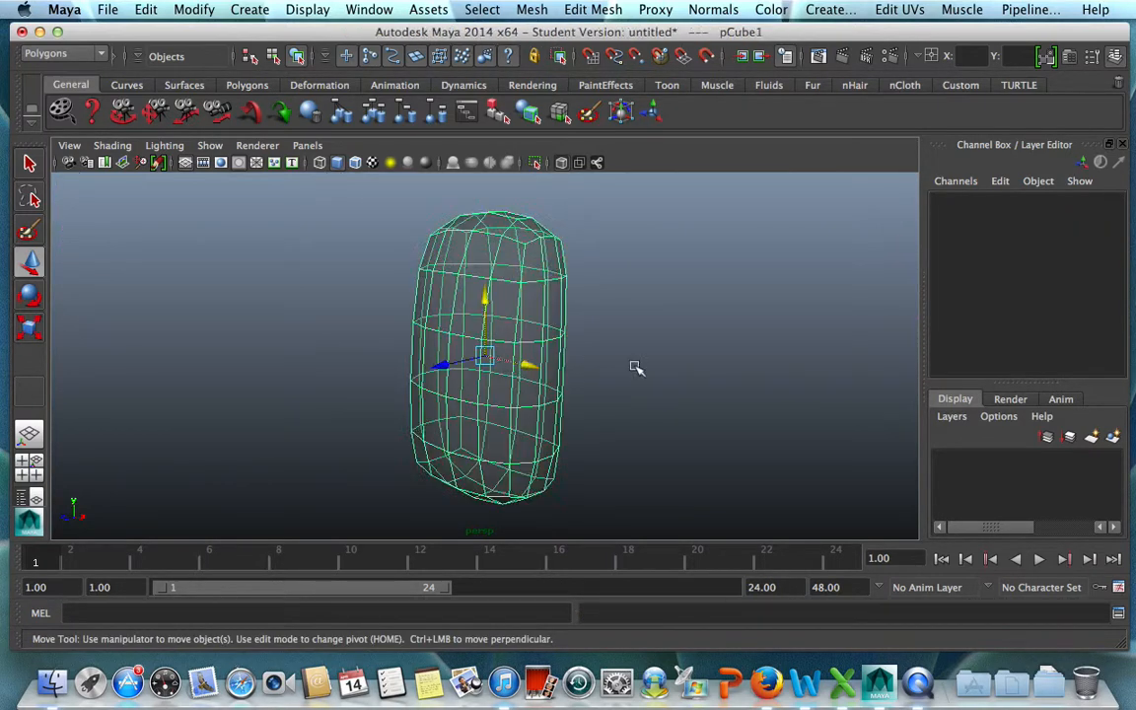
pyautogui.moveTo(652, 363)
pyautogui.keyDown('alt'); pyautogui.mouseDown()
pyautogui.moveTo(652, 431)
pyautogui.moveTo(525, 411)
pyautogui.moveTo(420, 376)
pyautogui.moveTo(660, 360)
pyautogui.mouseUp(); pyautogui.keyUp('alt')
pyautogui.press('space')
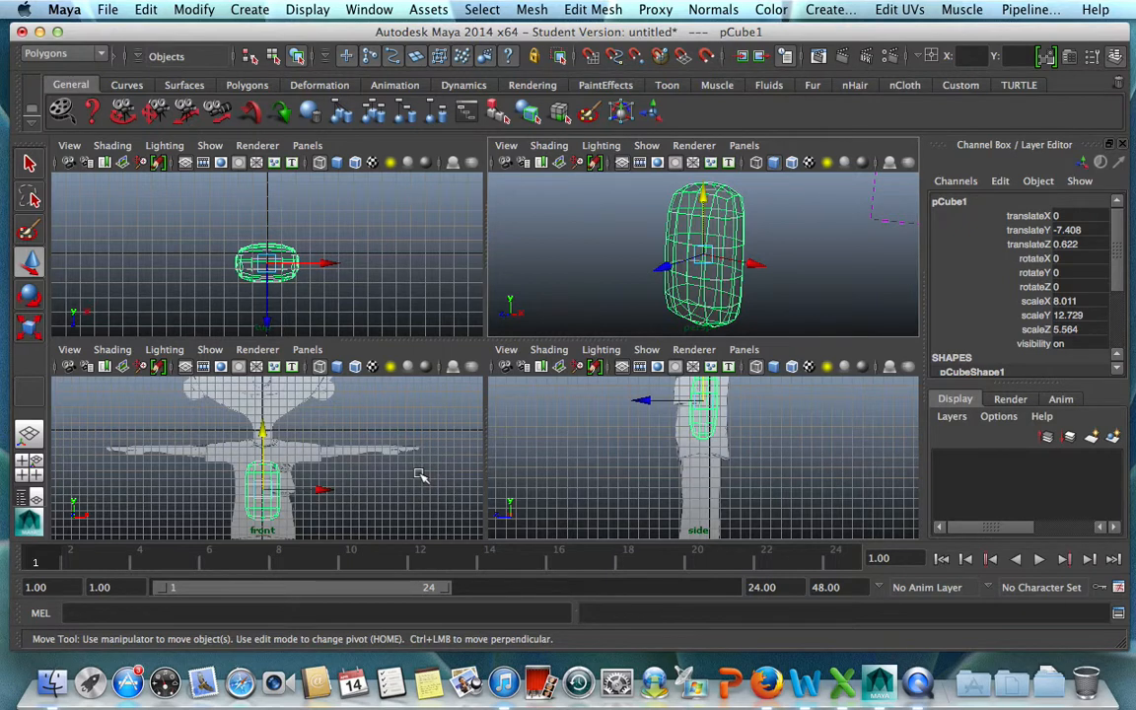
pyautogui.press('space')
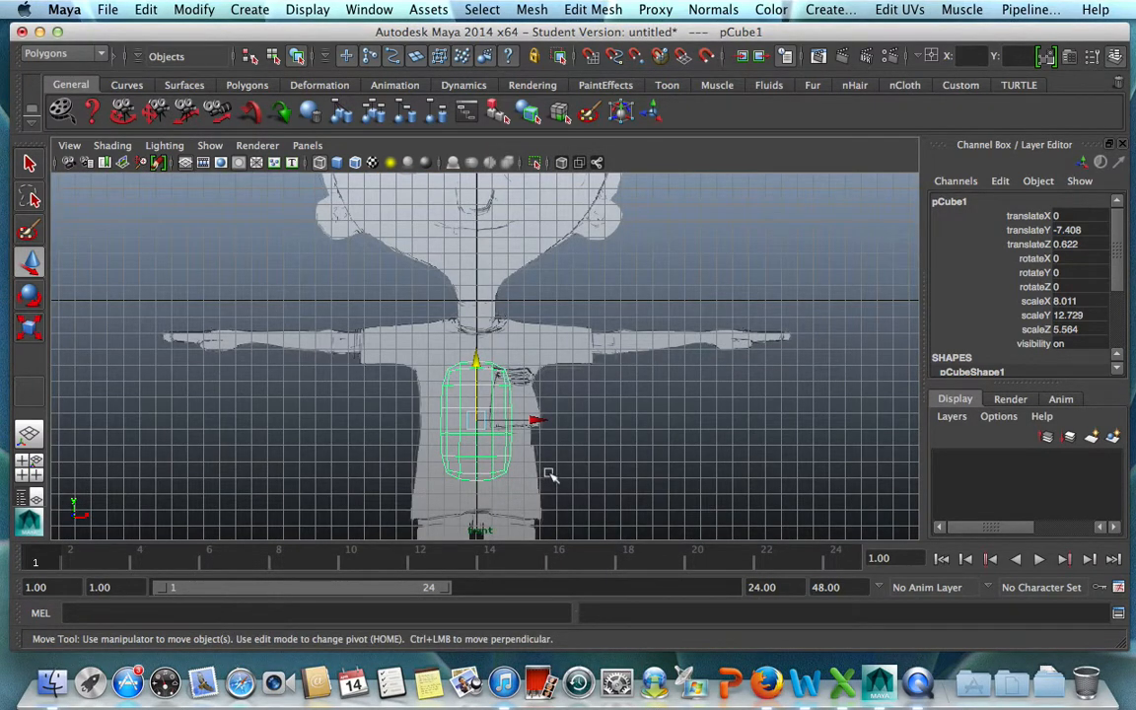
pyautogui.press('r')
pyautogui.moveTo(478, 419); pyautogui.dragTo(526, 426)
pyautogui.click(695, 483)
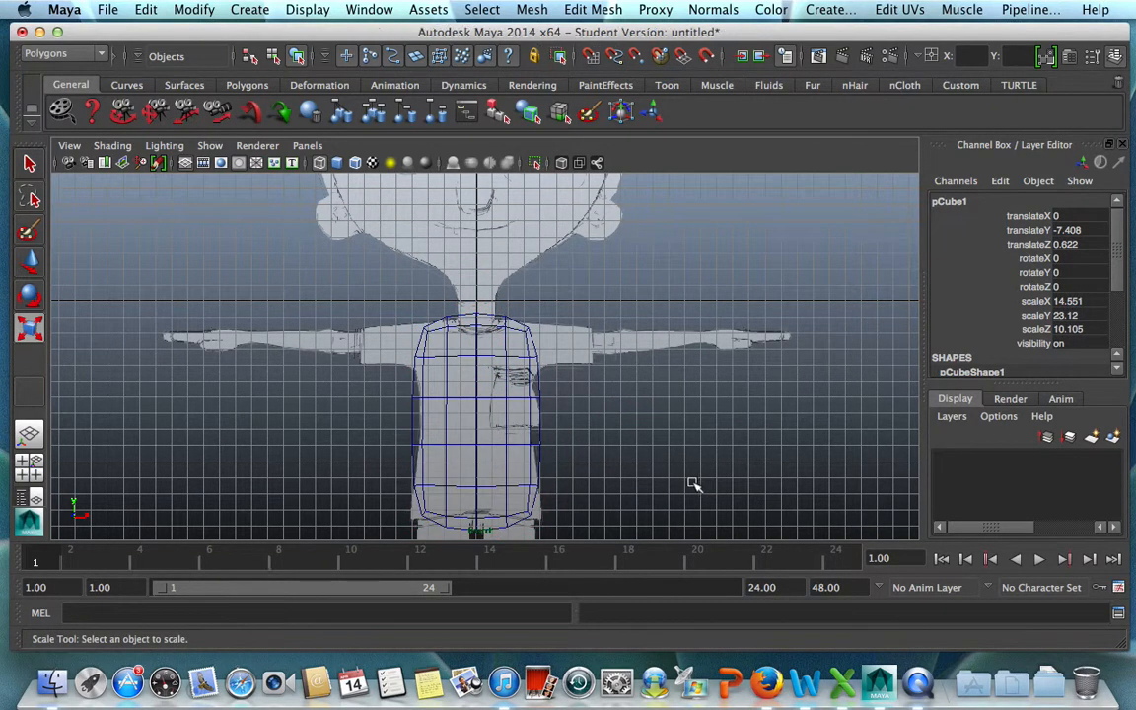
# Select the two middle vertex rows of the torso and scale them narrower to fit the shirt's waist.
pyautogui.moveTo(503, 397); pyautogui.dragTo(434, 321, button='right')
pyautogui.moveTo(395, 387); pyautogui.dragTo(599, 471)
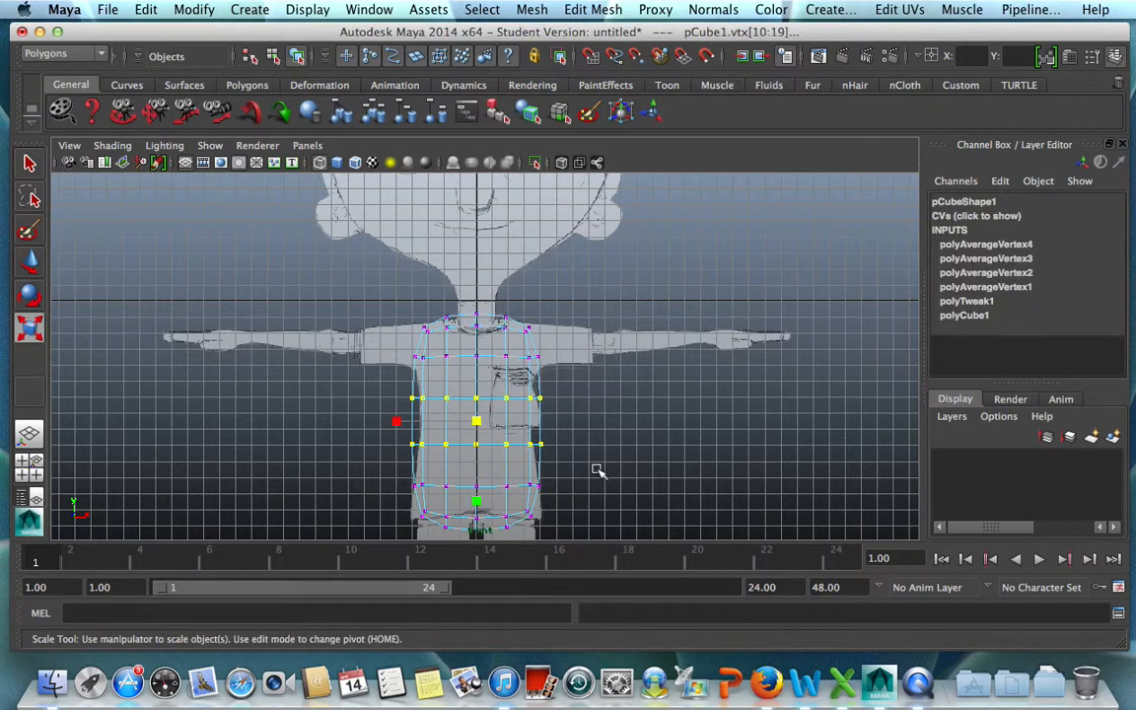
pyautogui.moveTo(403, 422)
pyautogui.mouseDown()
pyautogui.moveTo(393, 423)
pyautogui.moveTo(406, 422)
pyautogui.mouseUp()
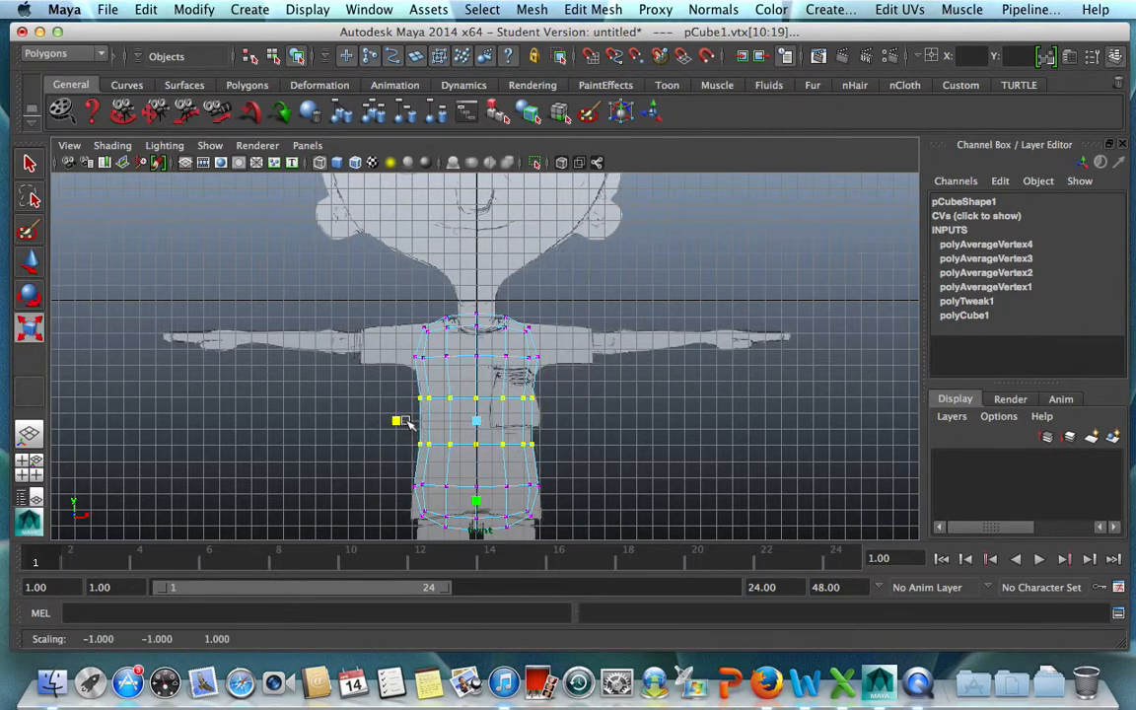
# Select the bottom vertex row and scale it wider to reach the shirt hem in the front view.
pyautogui.keyDown('alt'); pyautogui.moveTo(591, 422); pyautogui.dragTo(609, 286, button='middle'); pyautogui.keyUp('alt')
pyautogui.moveTo(385, 387); pyautogui.dragTo(582, 450)
pyautogui.moveTo(395, 407); pyautogui.dragTo(382, 408)
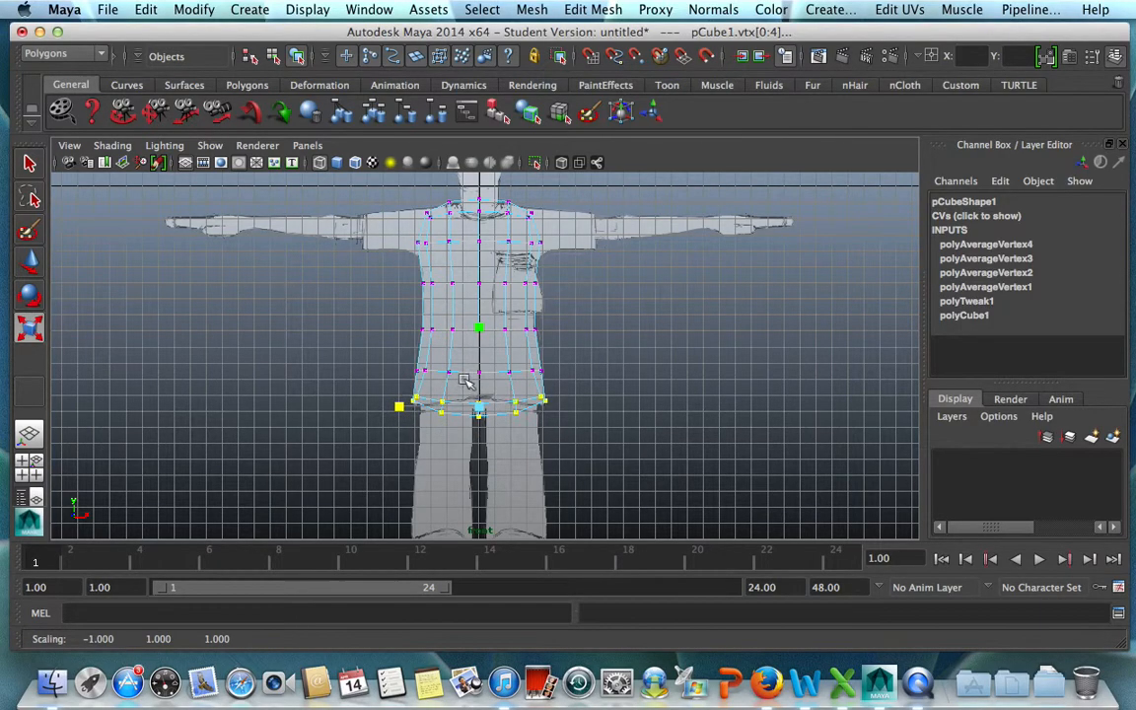
# Flatten the bottom vertex row vertically into a level edge and widen it by about 1.04.
pyautogui.click(480, 328)
pyautogui.moveTo(483, 360); pyautogui.dragTo(482, 376)
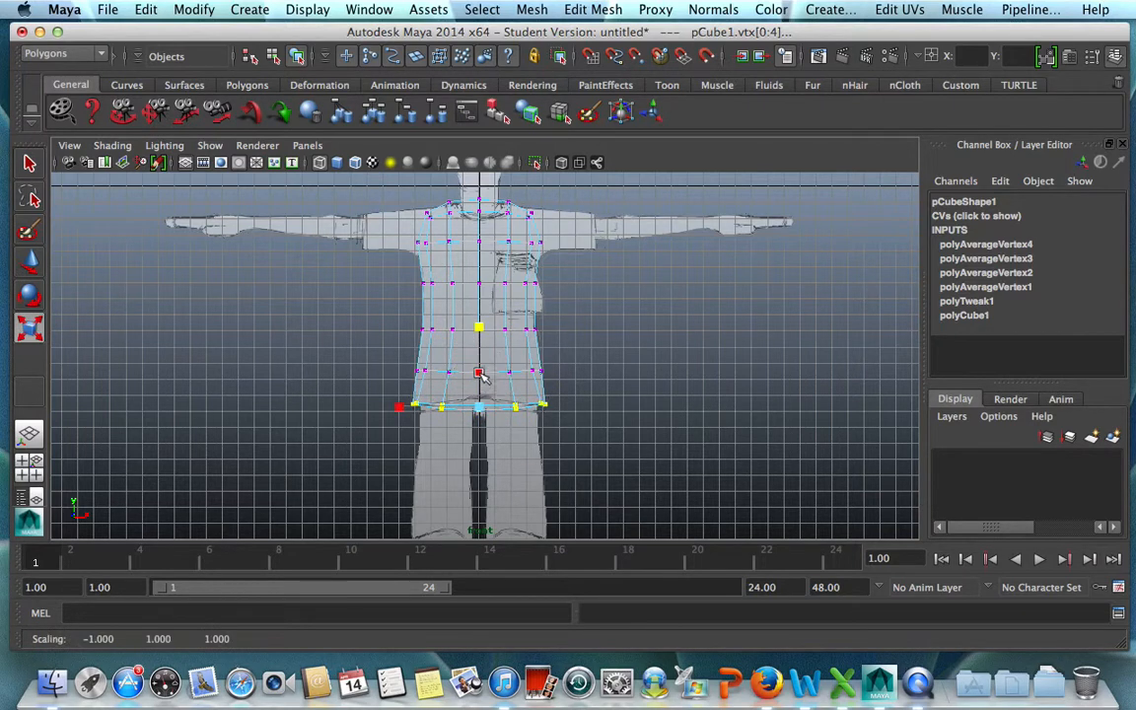
pyautogui.moveTo(480, 327); pyautogui.dragTo(484, 384)
pyautogui.moveTo(480, 329); pyautogui.dragTo(482, 385)
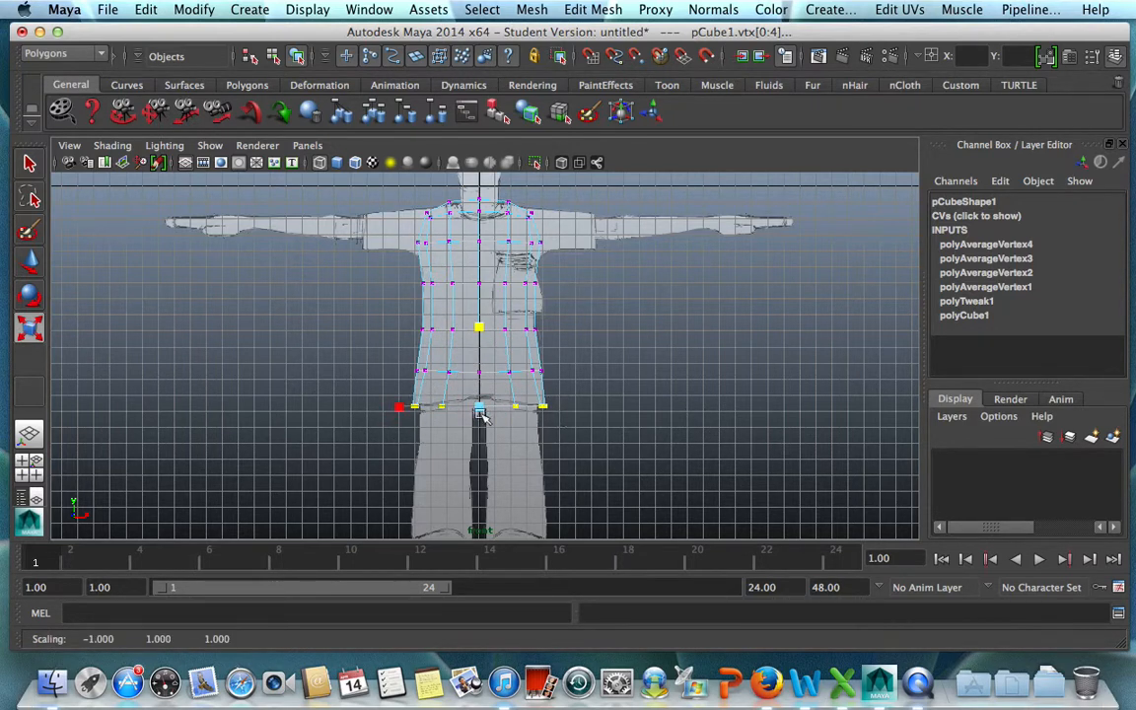
pyautogui.moveTo(399, 408); pyautogui.dragTo(396, 409)
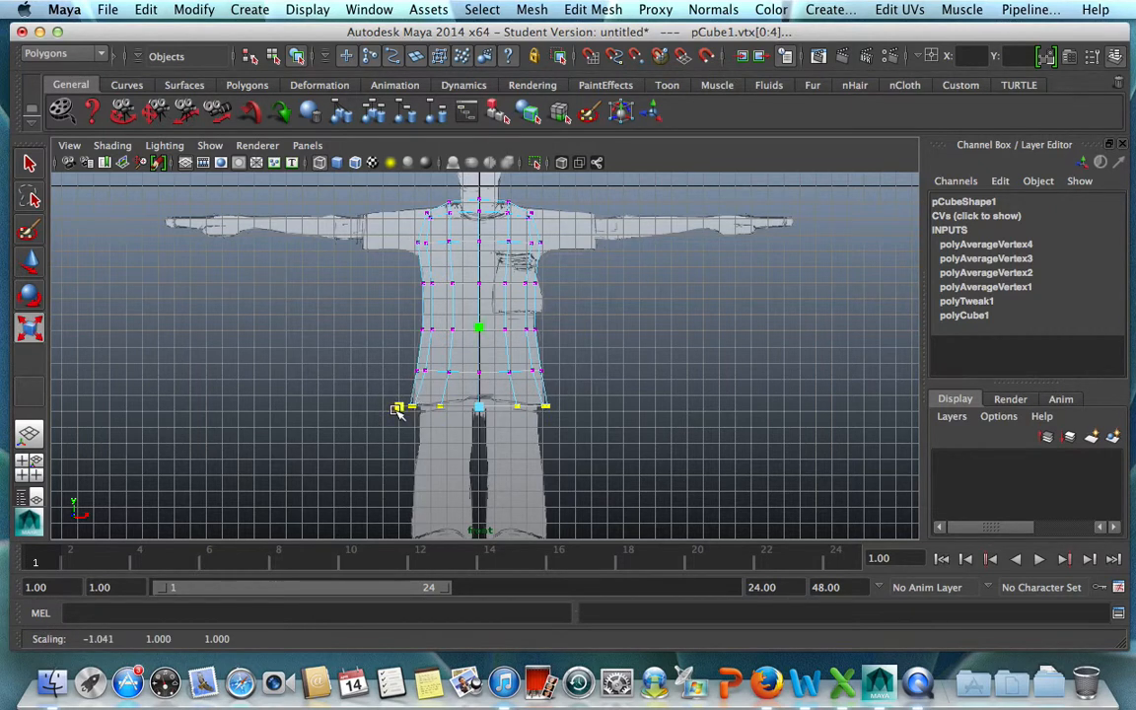
pyautogui.click(634, 418)
# Flatten the top vertices of the torso slightly in height and scale them wider toward the shoulders.
pyautogui.moveTo(412, 181); pyautogui.dragTo(548, 225)
pyautogui.moveTo(478, 288); pyautogui.dragTo(483, 258)
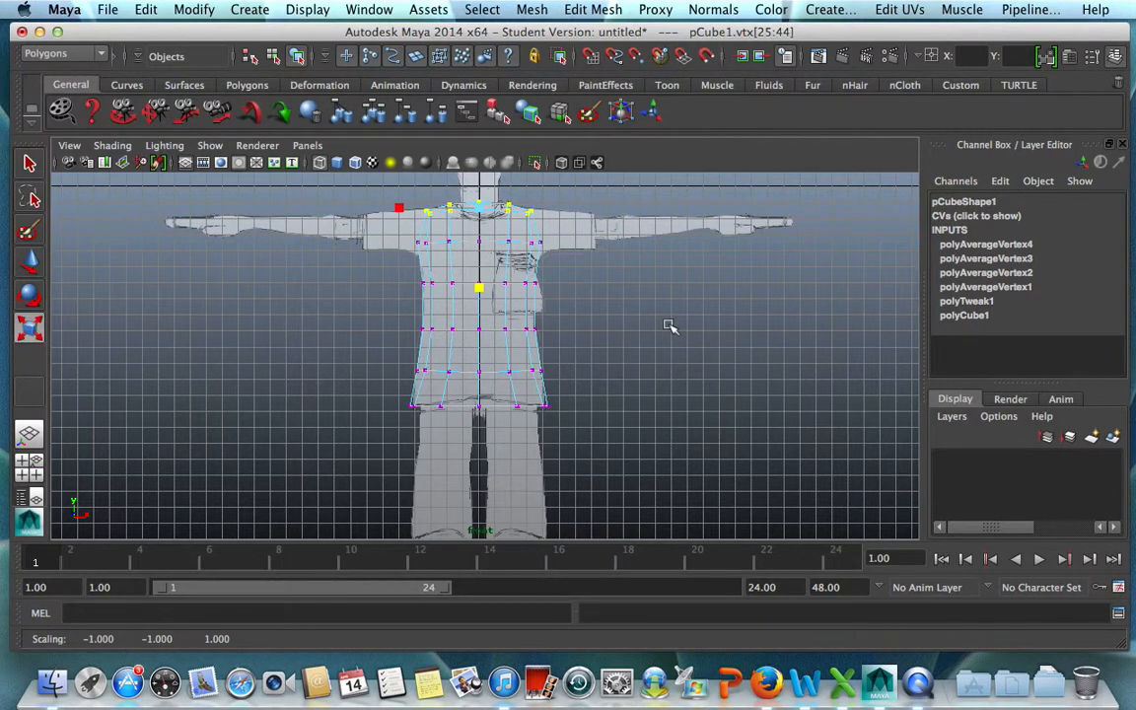
pyautogui.moveTo(398, 207); pyautogui.dragTo(382, 207)
pyautogui.click(614, 342)
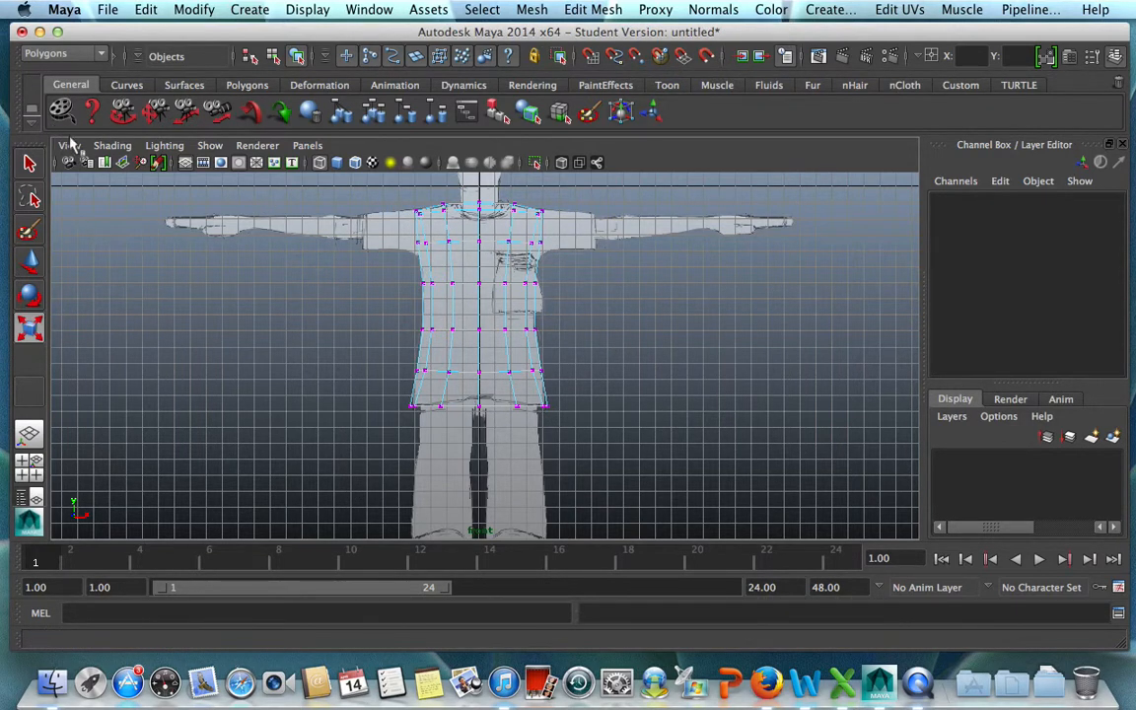
# Display the front view as shaded with X-Ray so the reference drawing shows through the torso.
pyautogui.click(112, 146)
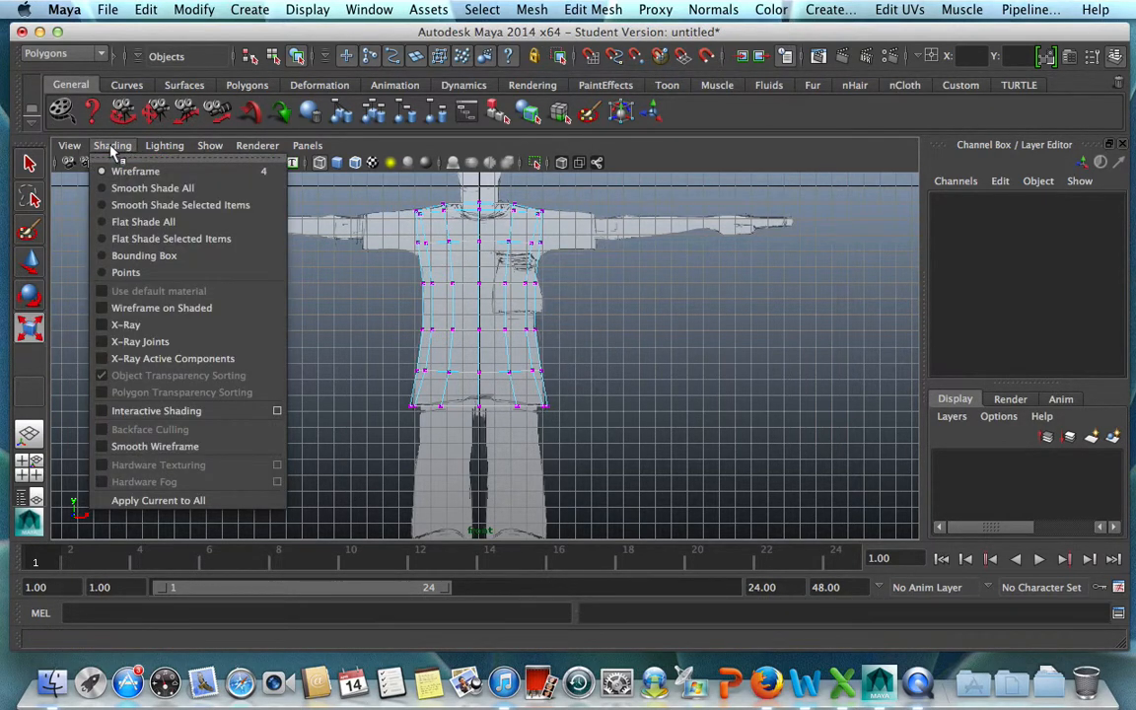
pyautogui.click(119, 324)
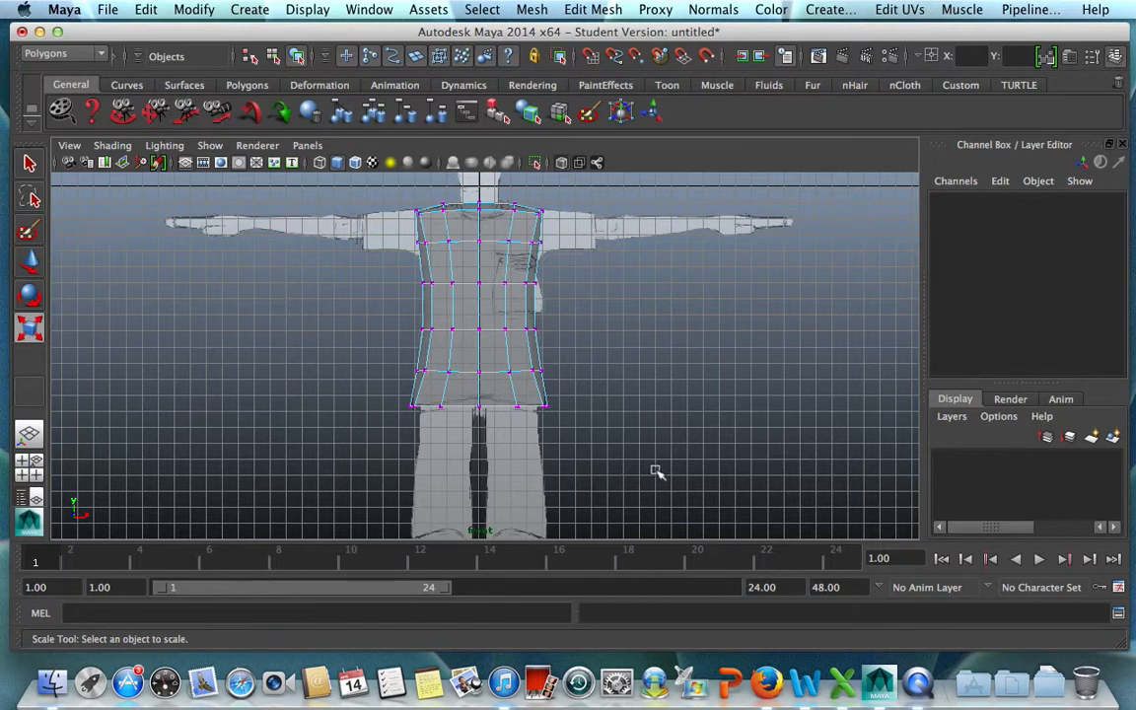
# Scale the bottom vertex row by about 1.35 in depth in the side view.
pyautogui.press('space')
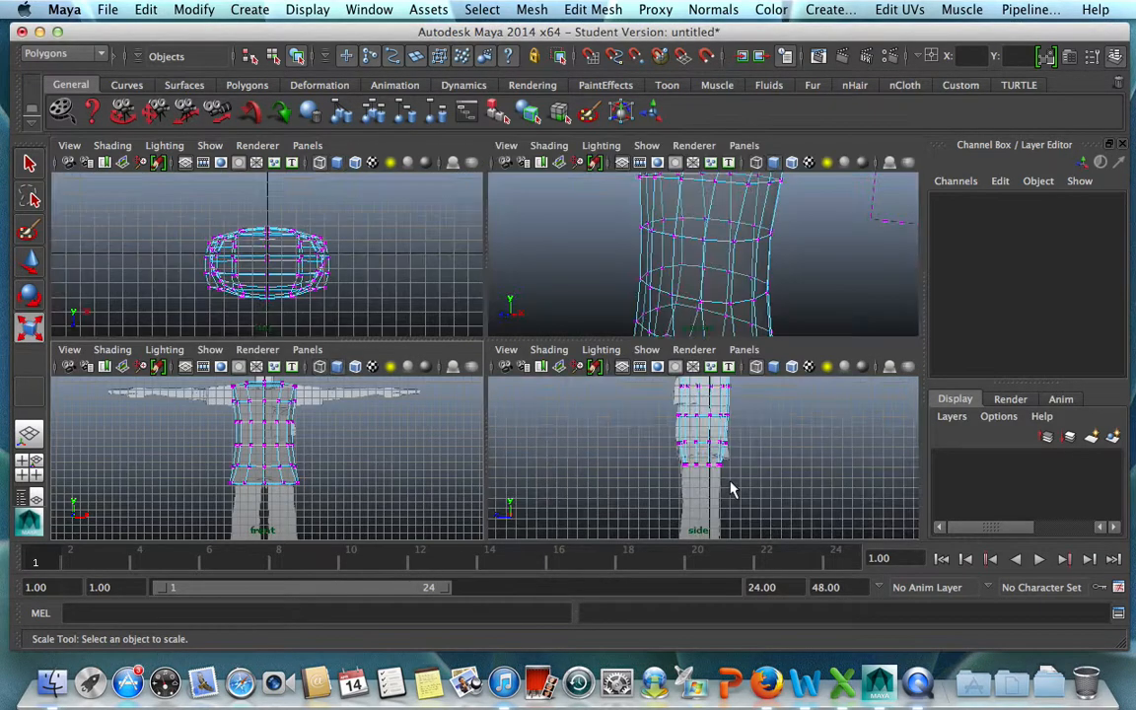
pyautogui.press('space')
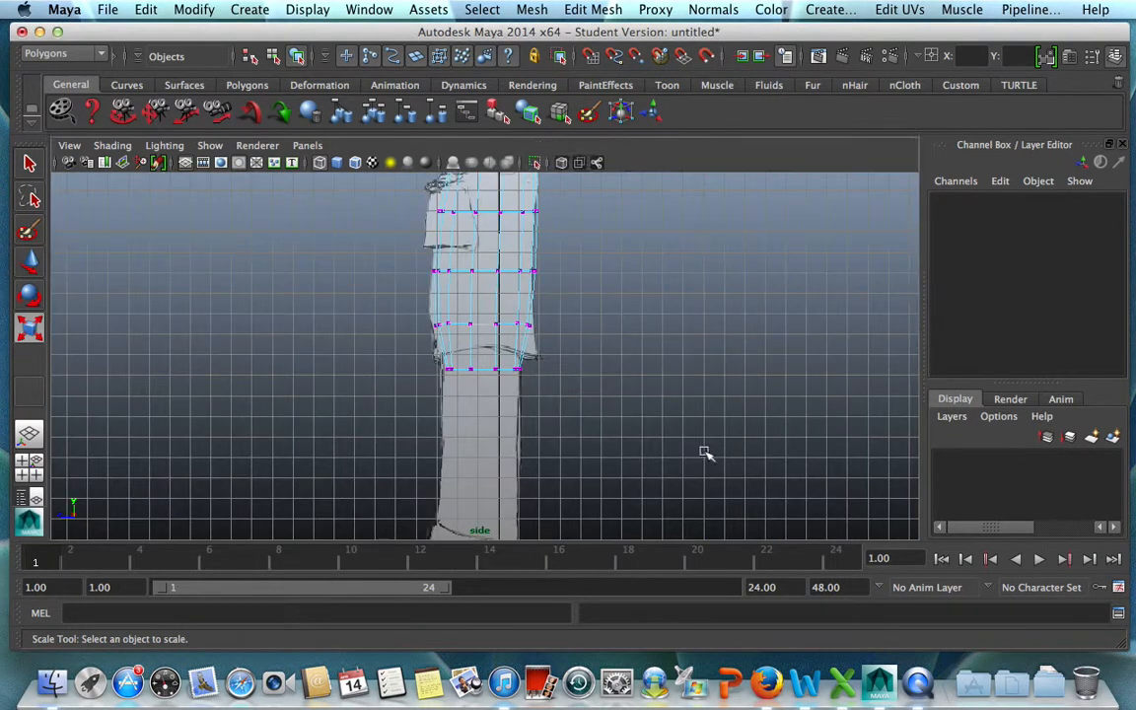
pyautogui.moveTo(431, 369); pyautogui.dragTo(582, 398)
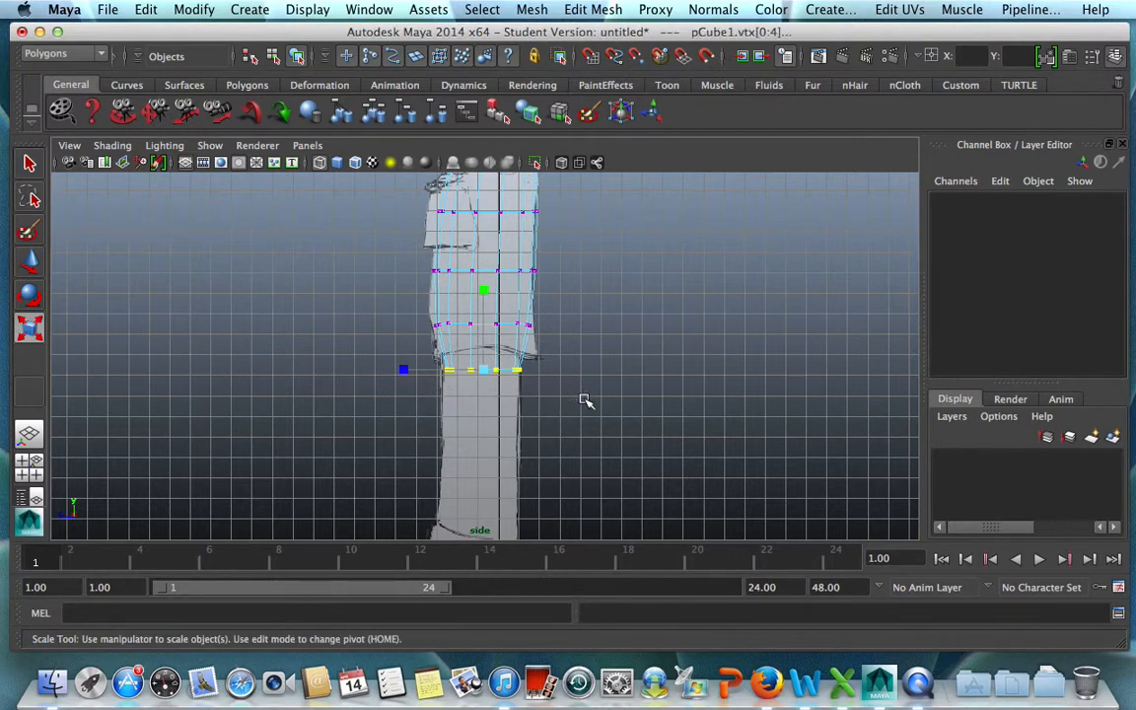
pyautogui.moveTo(402, 371); pyautogui.dragTo(373, 370)
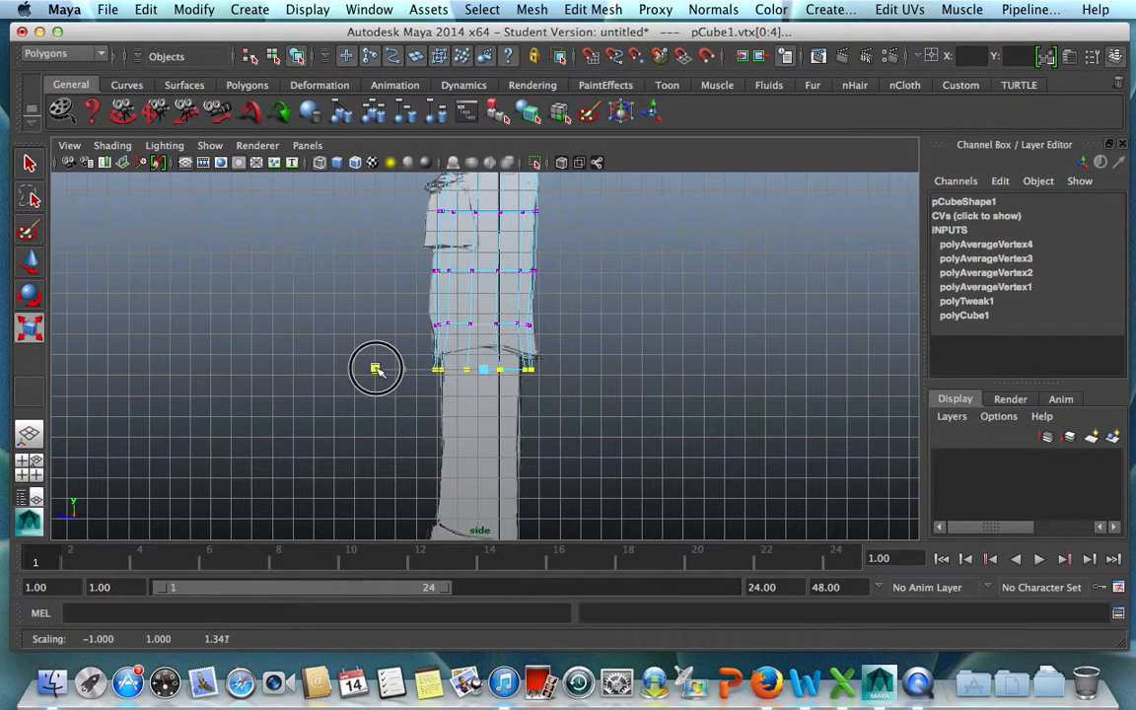
# Scale the second vertex row from the bottom wider in depth and enlarge the bottom row's depth by about 1.03.
pyautogui.moveTo(436, 313); pyautogui.dragTo(534, 339)
pyautogui.moveTo(403, 325); pyautogui.dragTo(539, 392)
pyautogui.click(401, 370)
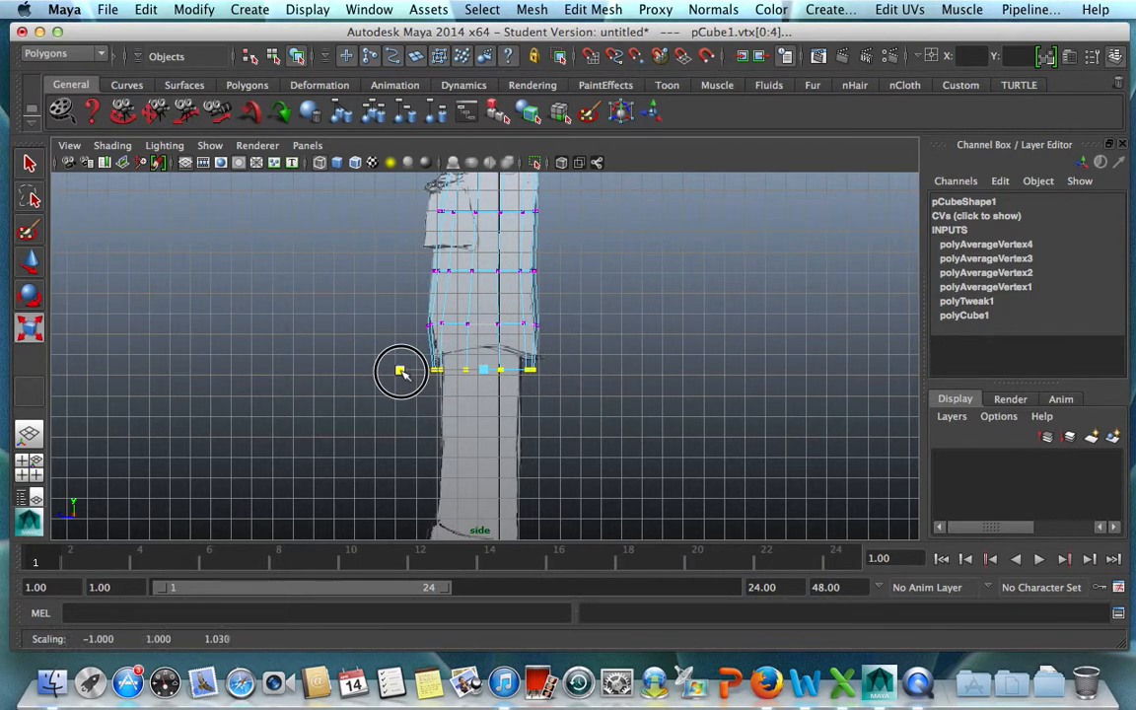
# Shift the waist vertex row and the row above it slightly forward in depth to match the side reference.
pyautogui.moveTo(375, 229); pyautogui.dragTo(541, 286)
pyautogui.press('w')
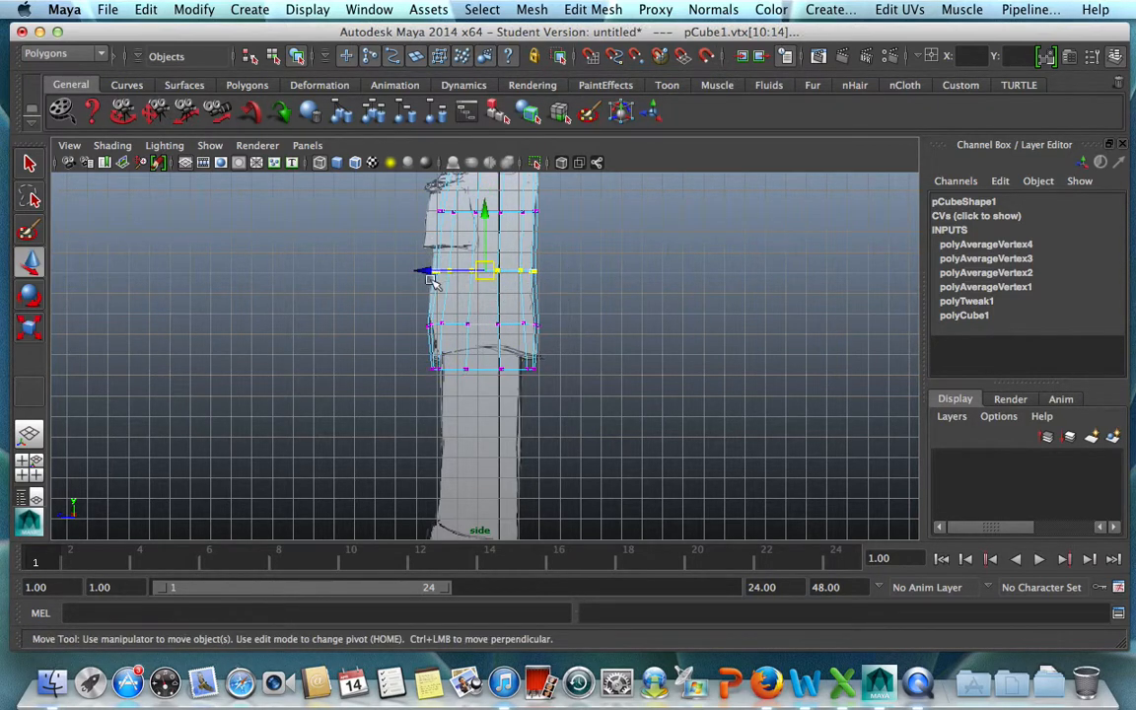
pyautogui.moveTo(421, 277); pyautogui.dragTo(424, 273)
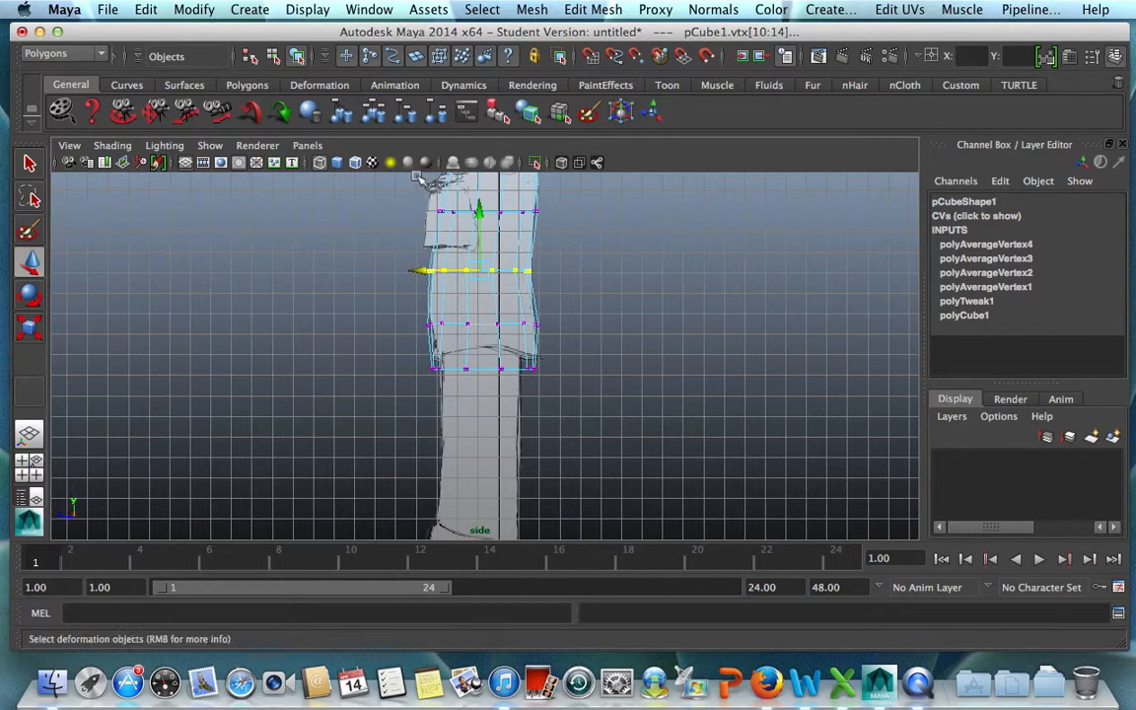
pyautogui.moveTo(395, 177); pyautogui.dragTo(581, 230)
pyautogui.moveTo(426, 212); pyautogui.dragTo(421, 210)
# Scale the second vertex row from the bottom slightly narrower in depth in the side view.
pyautogui.moveTo(394, 290); pyautogui.dragTo(559, 343)
pyautogui.press('r')
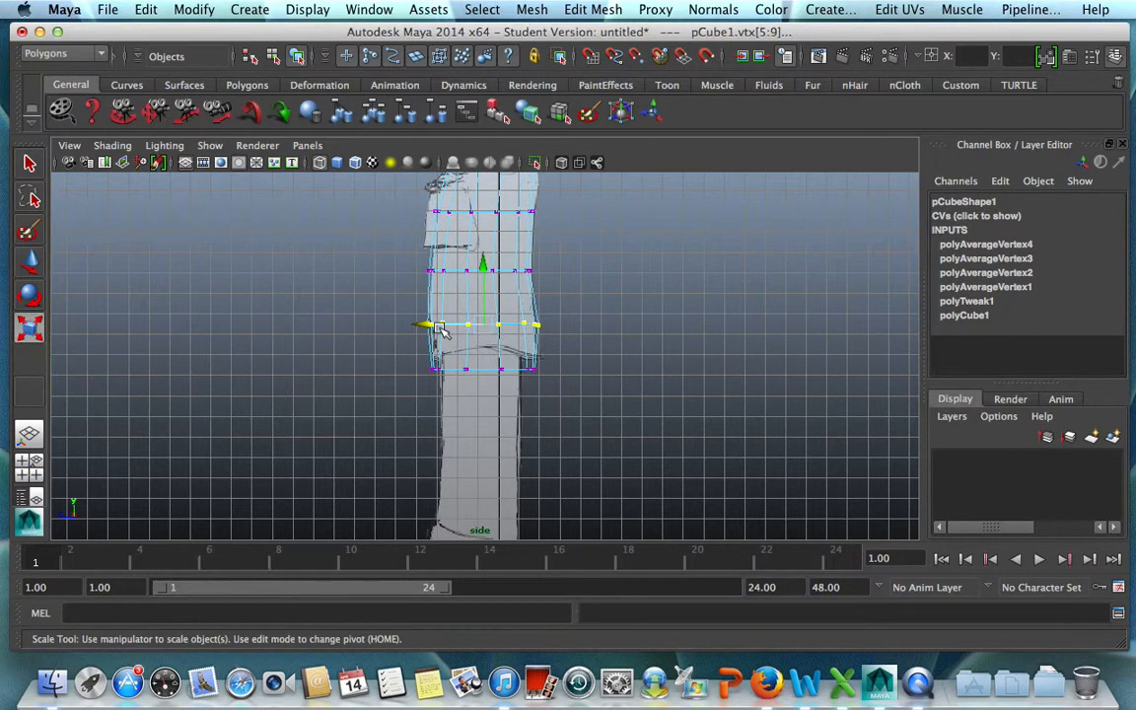
pyautogui.moveTo(405, 324); pyautogui.dragTo(404, 325)
pyautogui.click(636, 350)
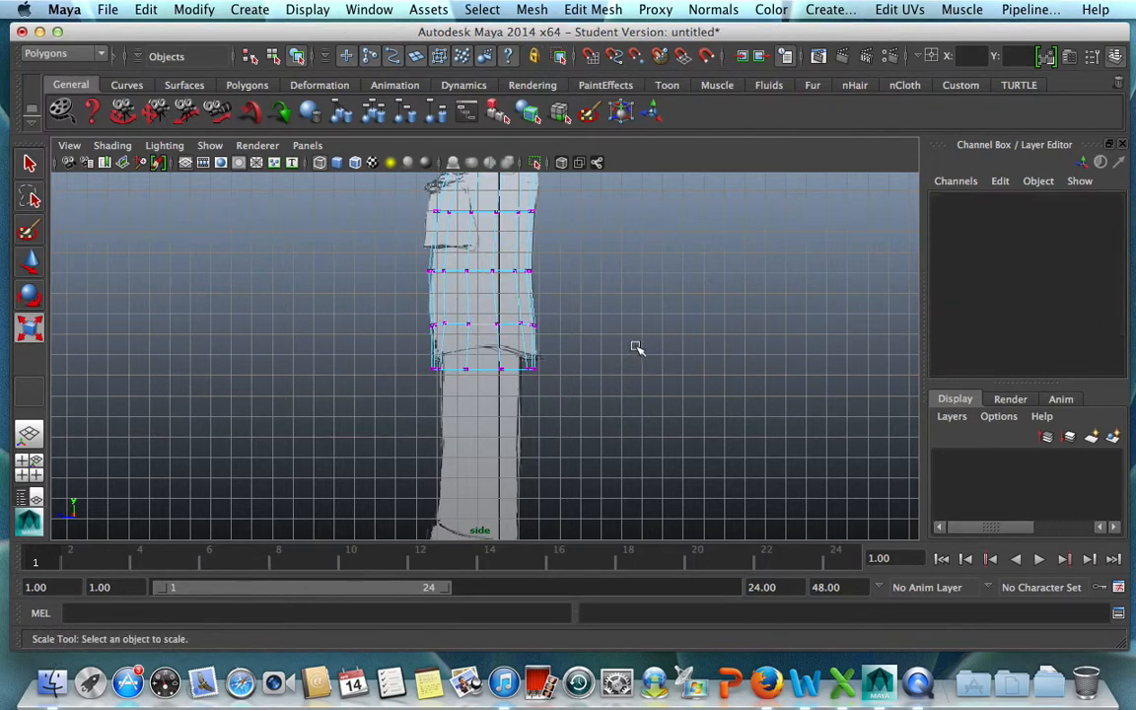
pyautogui.keyDown('alt'); pyautogui.moveTo(663, 298); pyautogui.dragTo(658, 399, button='middle'); pyautogui.keyUp('alt')
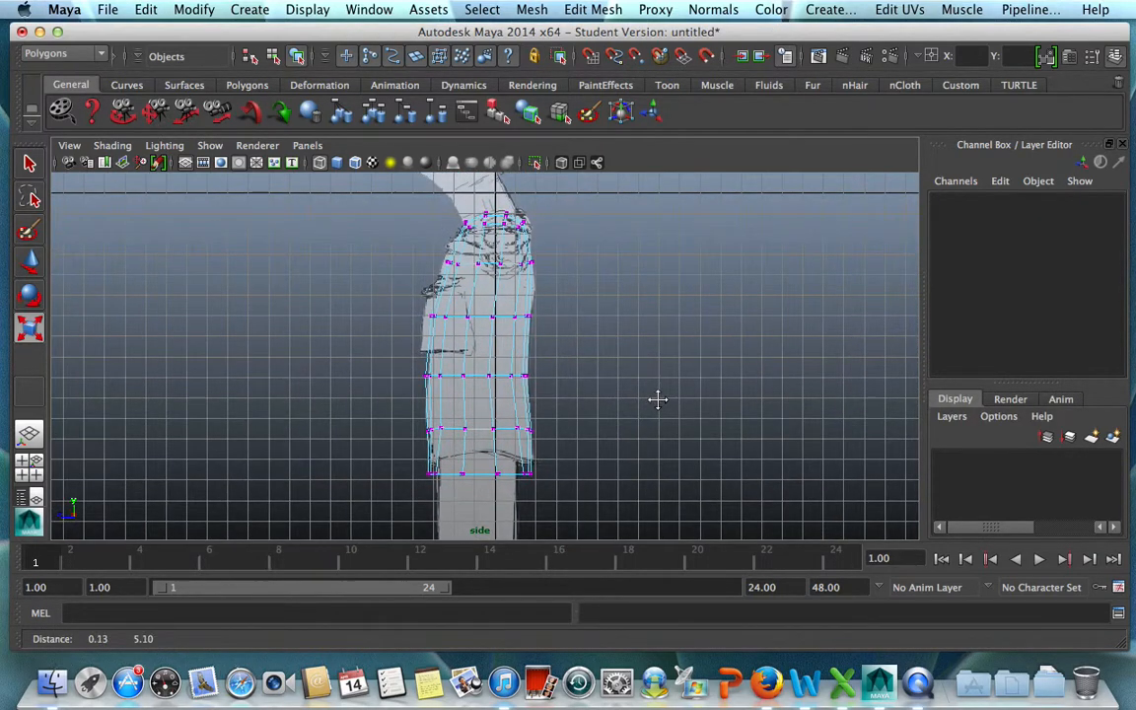
# Scale the chest vertex row and the row below it slightly wider in depth to fill the side reference.
pyautogui.moveTo(439, 246); pyautogui.dragTo(555, 295)
pyautogui.moveTo(409, 266); pyautogui.dragTo(540, 332)
pyautogui.moveTo(400, 316); pyautogui.dragTo(397, 316)
pyautogui.click(640, 387)
# Scale the waist vertex row slightly wider in depth and clear the selection.
pyautogui.moveTo(407, 360); pyautogui.dragTo(534, 396)
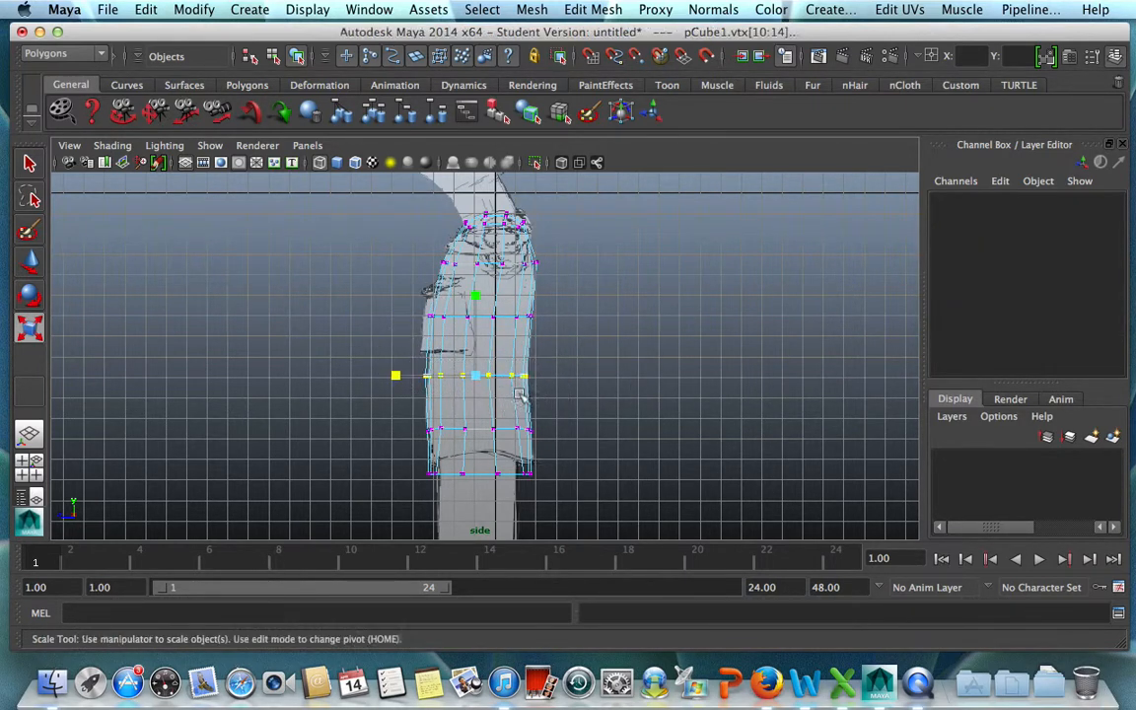
pyautogui.moveTo(395, 377); pyautogui.dragTo(412, 371)
pyautogui.press('w')
pyautogui.click(642, 292)
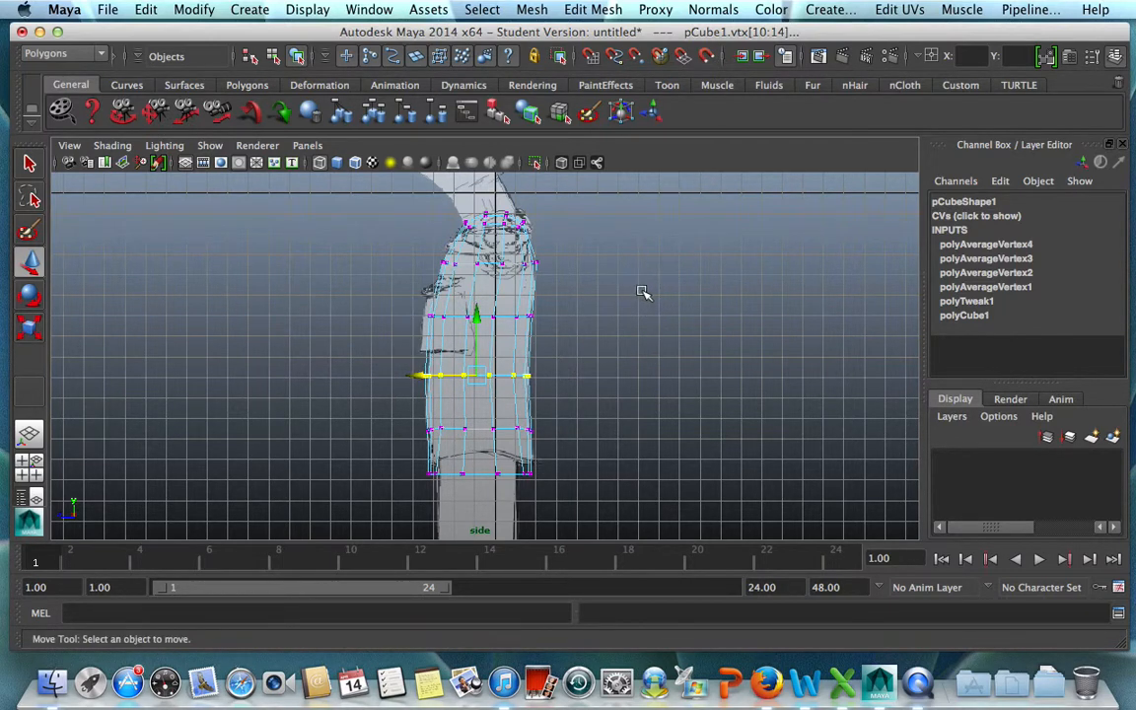
# Show the perspective view full size and turn off its X-Ray shading.
pyautogui.press('space')
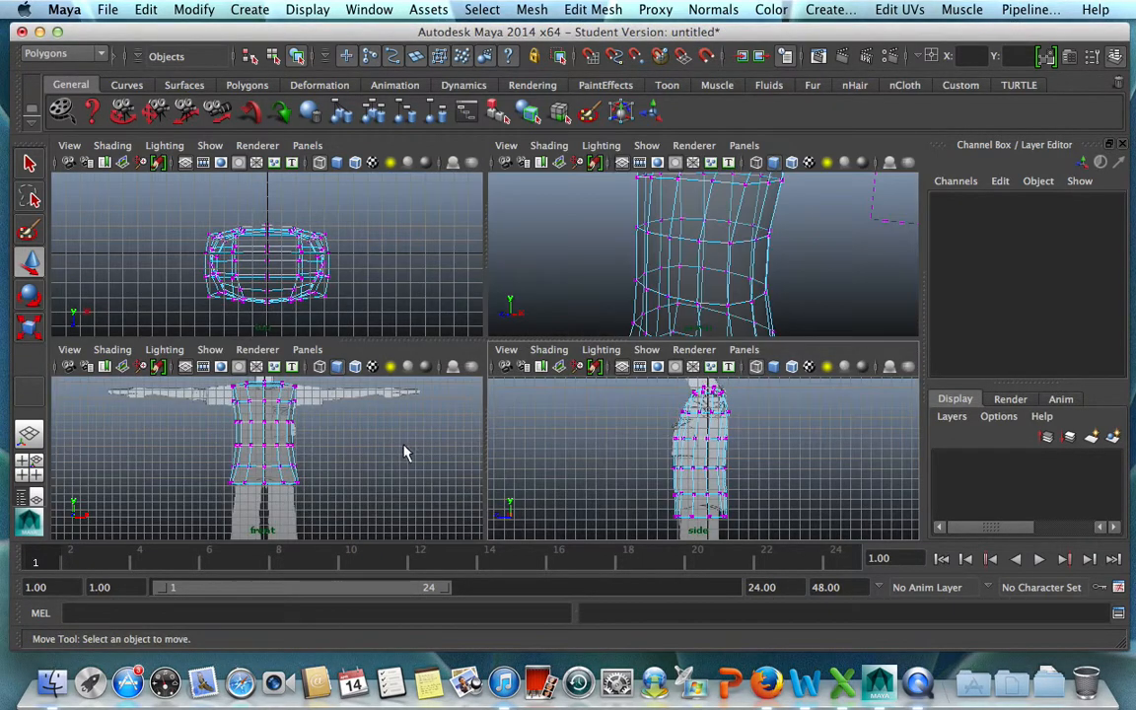
pyautogui.press('space')
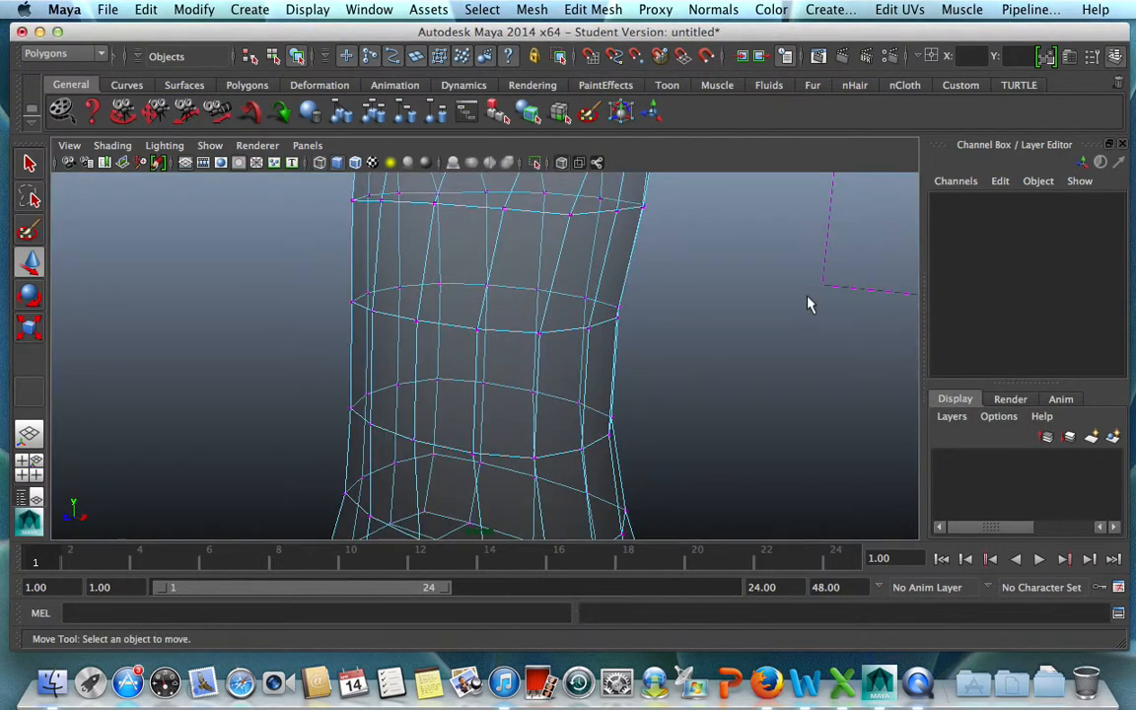
pyautogui.keyDown('alt'); pyautogui.moveTo(618, 299); pyautogui.dragTo(651, 162); pyautogui.keyUp('alt')
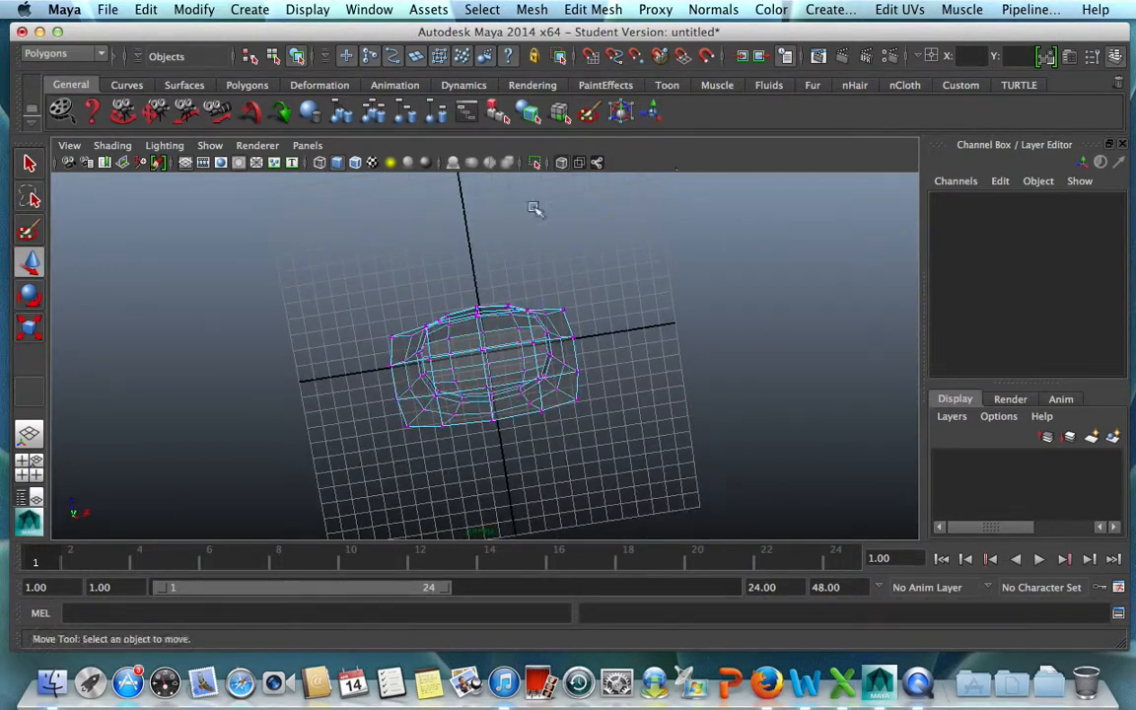
pyautogui.click(111, 145)
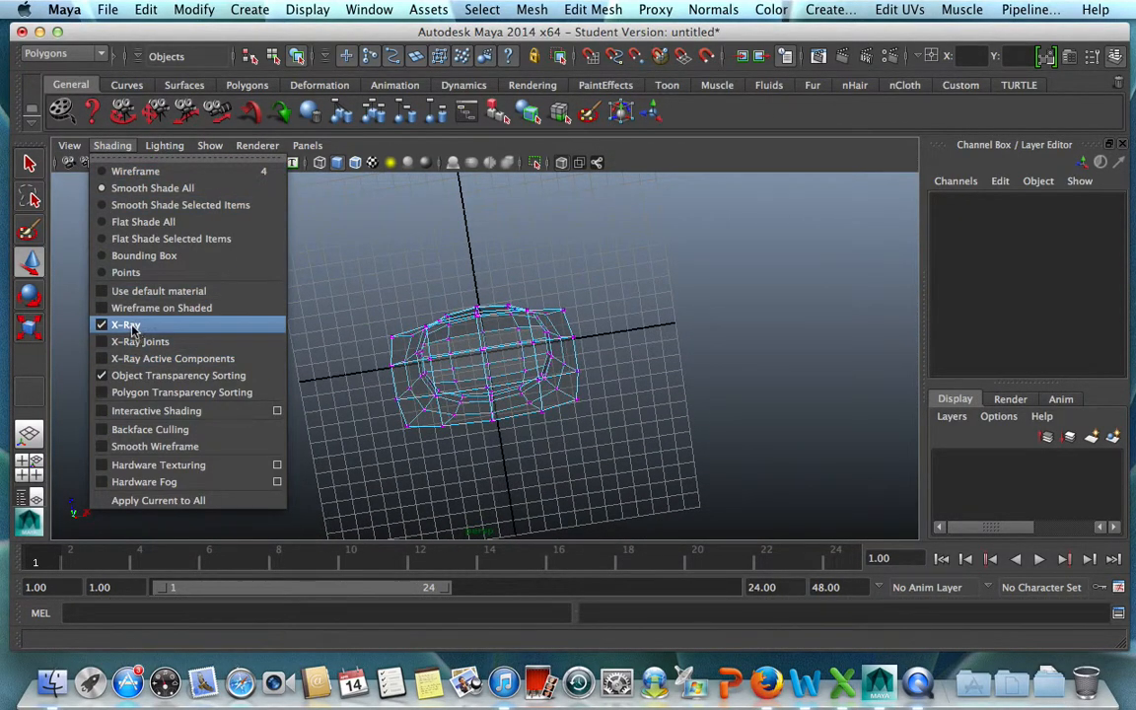
pyautogui.click(131, 325)
# Select the four vertical corner edge loops of the torso and scale them inward in width and depth to round its cross-section.
pyautogui.keyDown('alt'); pyautogui.moveTo(584, 434); pyautogui.dragTo(593, 384); pyautogui.keyUp('alt')
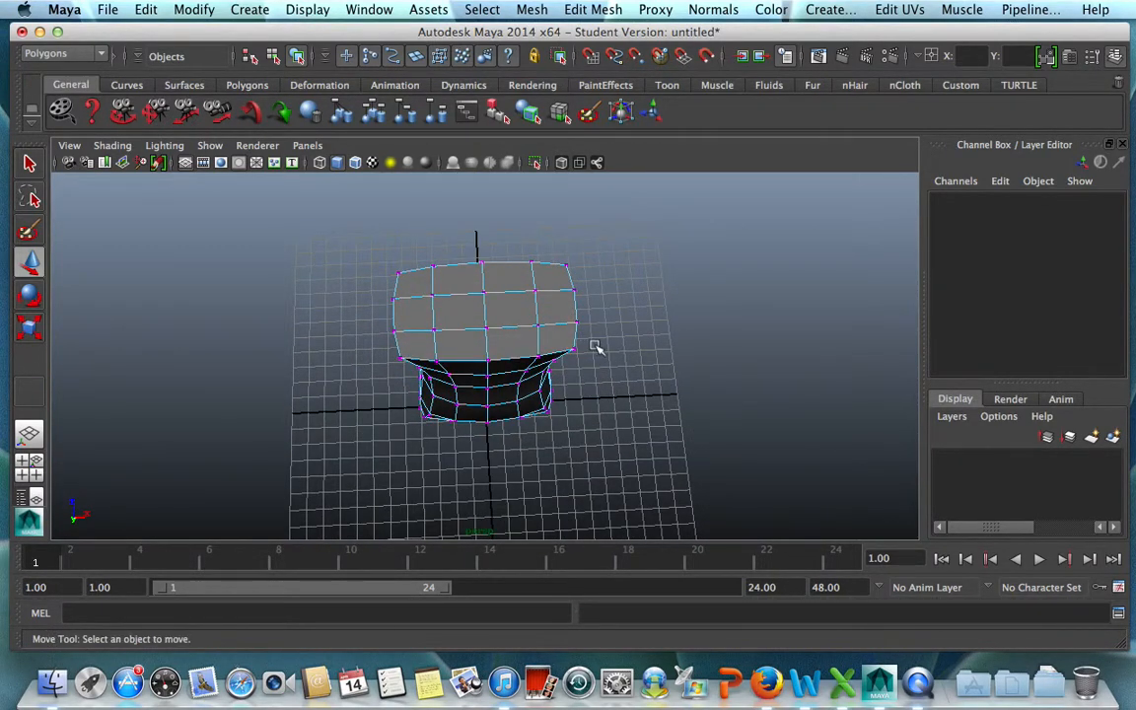
pyautogui.keyDown('alt'); pyautogui.moveTo(583, 340); pyautogui.dragTo(466, 482); pyautogui.keyUp('alt')
pyautogui.moveTo(484, 321); pyautogui.dragTo(473, 282, button='right')
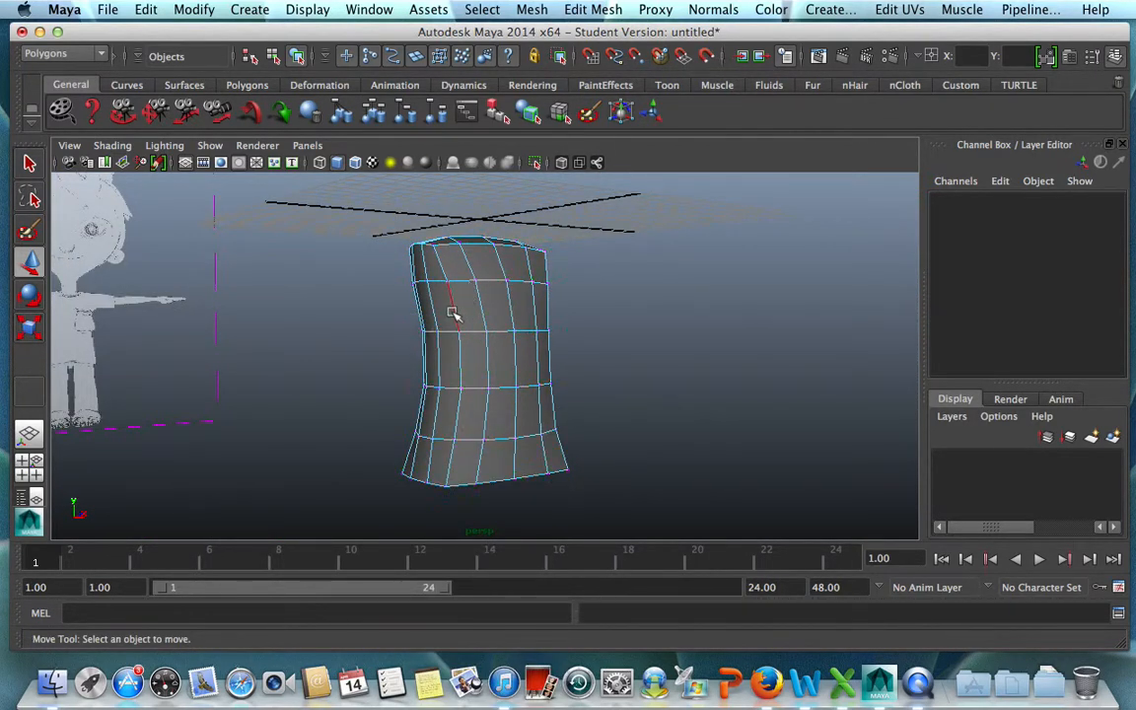
pyautogui.click(454, 311)
pyautogui.keyDown('alt'); pyautogui.moveTo(454, 311); pyautogui.dragTo(554, 383); pyautogui.keyUp('alt')
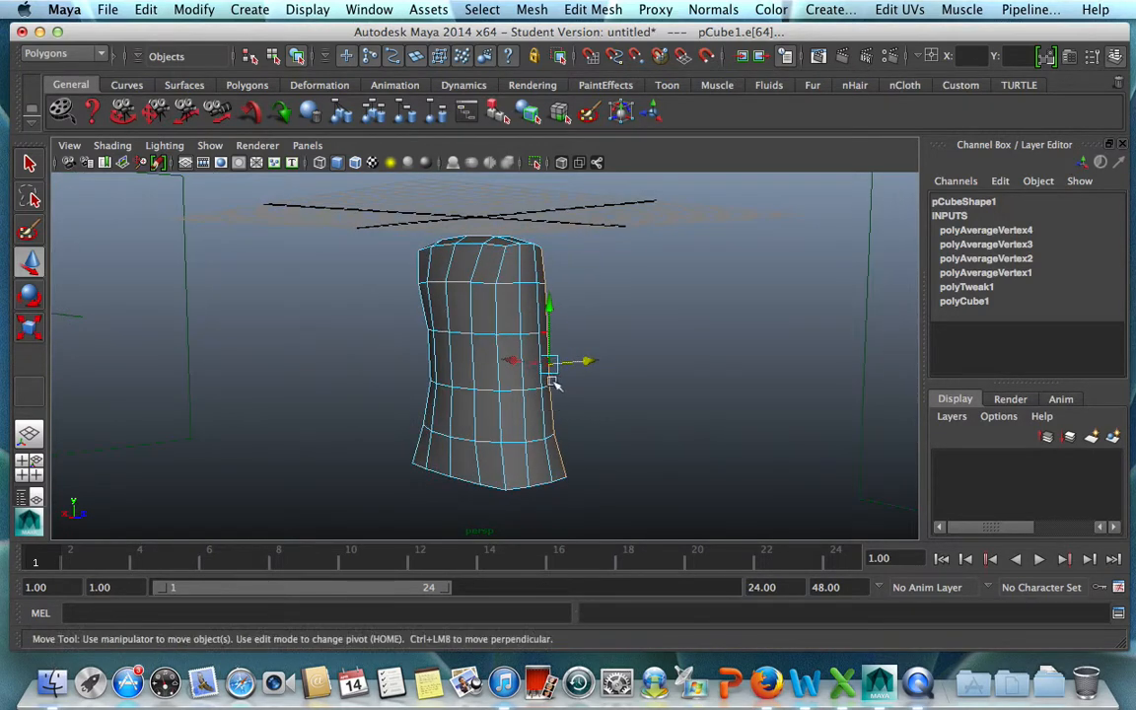
pyautogui.click(497, 323)
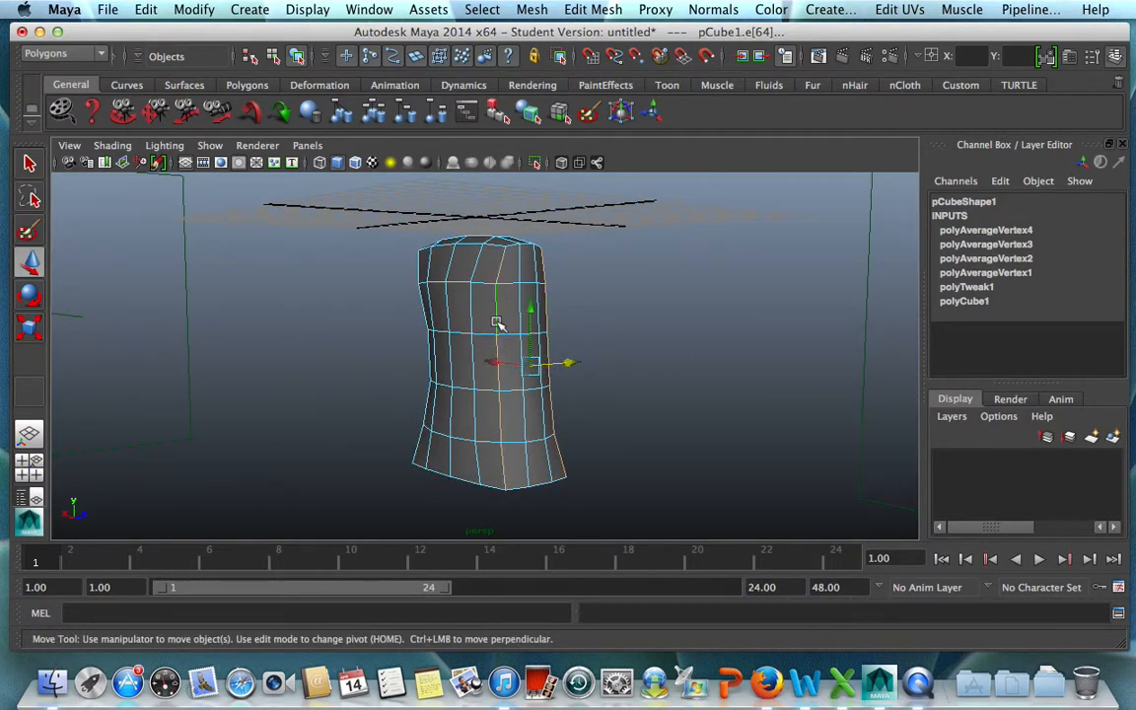
pyautogui.keyDown('alt'); pyautogui.moveTo(350, 437); pyautogui.dragTo(454, 310); pyautogui.keyUp('alt')
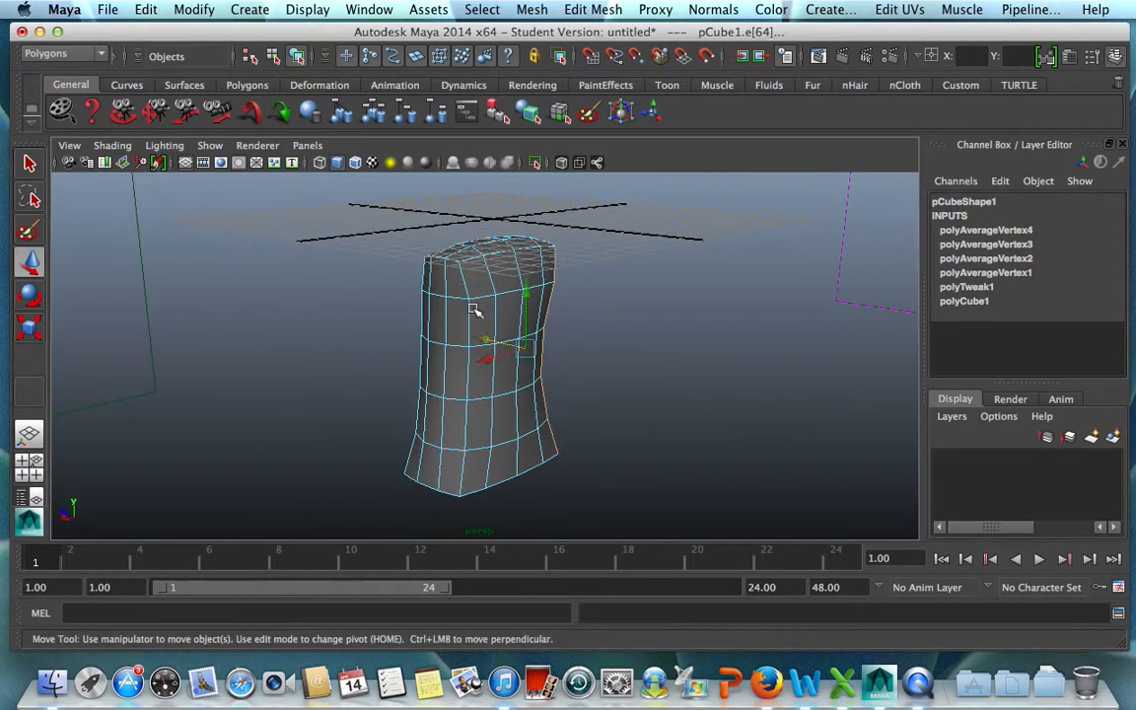
pyautogui.keyDown('alt'); pyautogui.moveTo(363, 408); pyautogui.dragTo(531, 390); pyautogui.keyUp('alt')
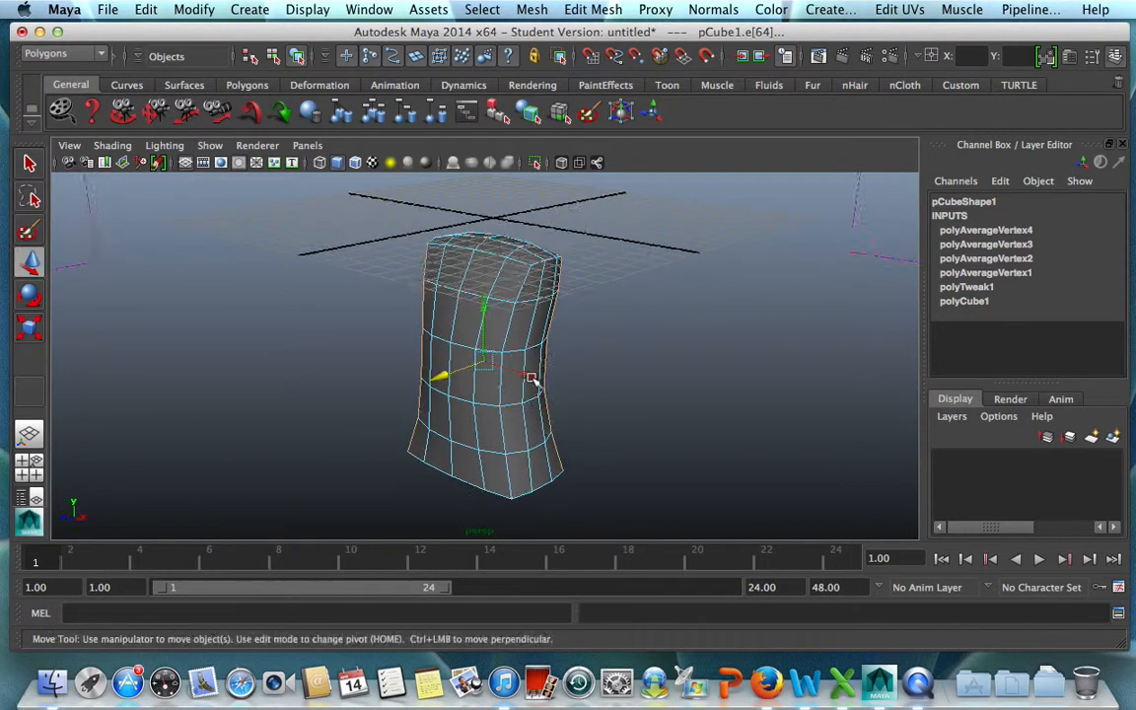
pyautogui.doubleClick(511, 315)
pyautogui.keyDown('alt'); pyautogui.moveTo(604, 478); pyautogui.dragTo(679, 308); pyautogui.keyUp('alt')
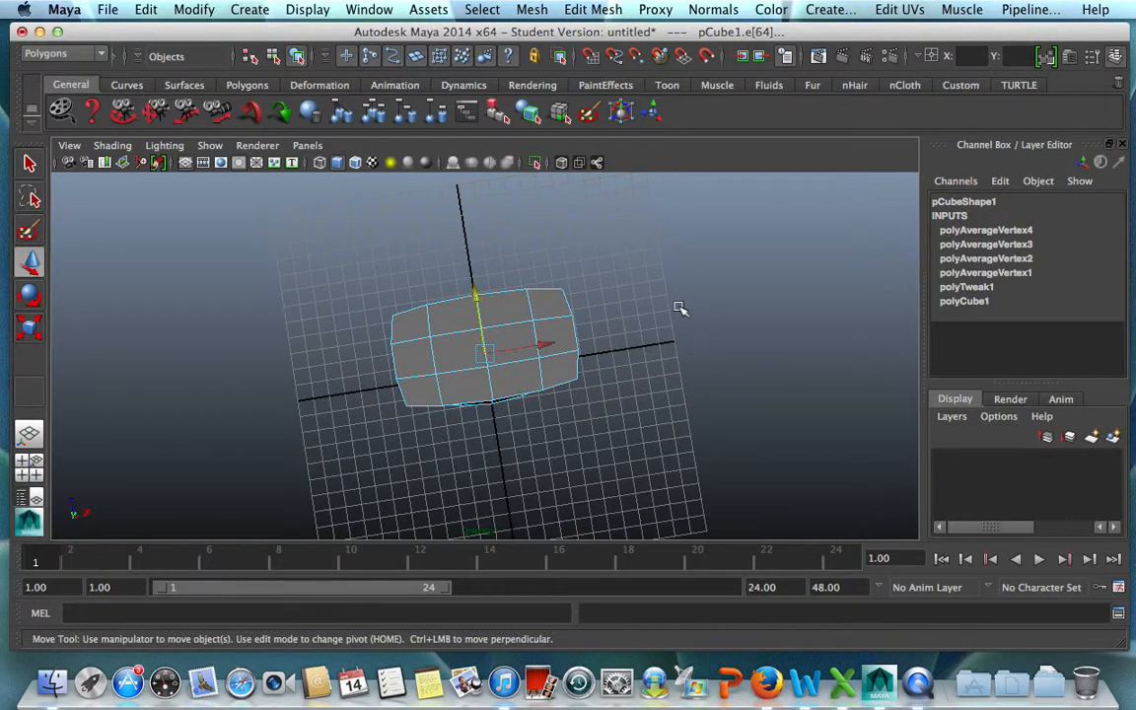
pyautogui.press('r')
pyautogui.moveTo(410, 367); pyautogui.dragTo(416, 361)
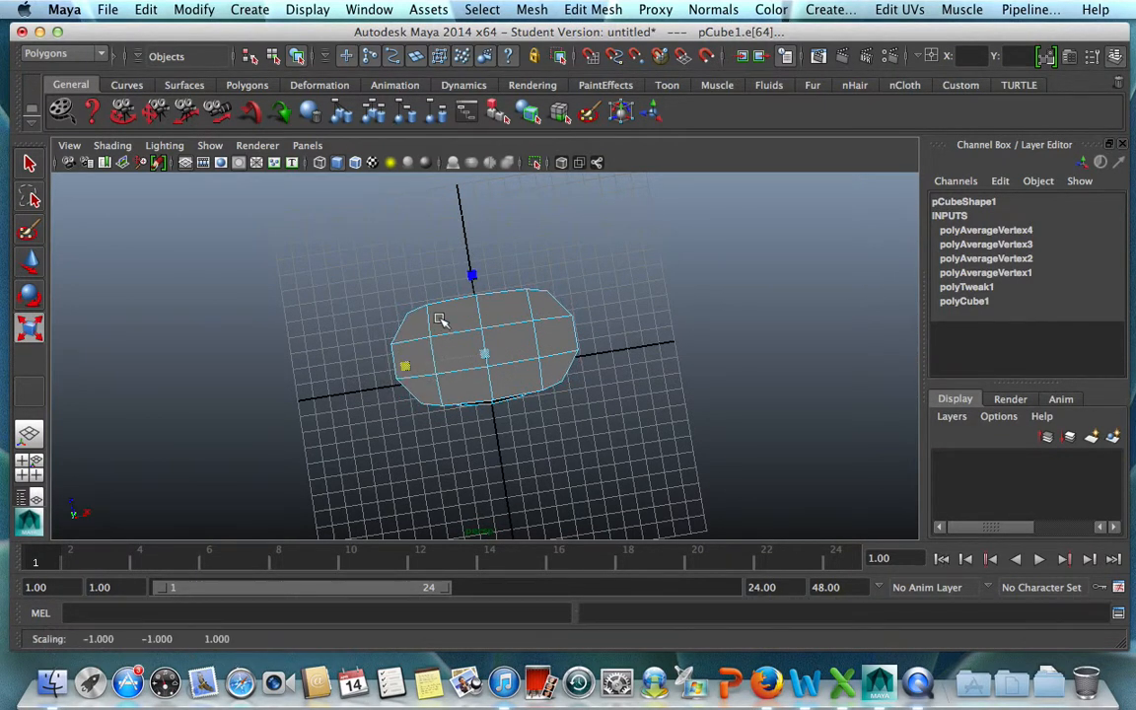
pyautogui.click(472, 273)
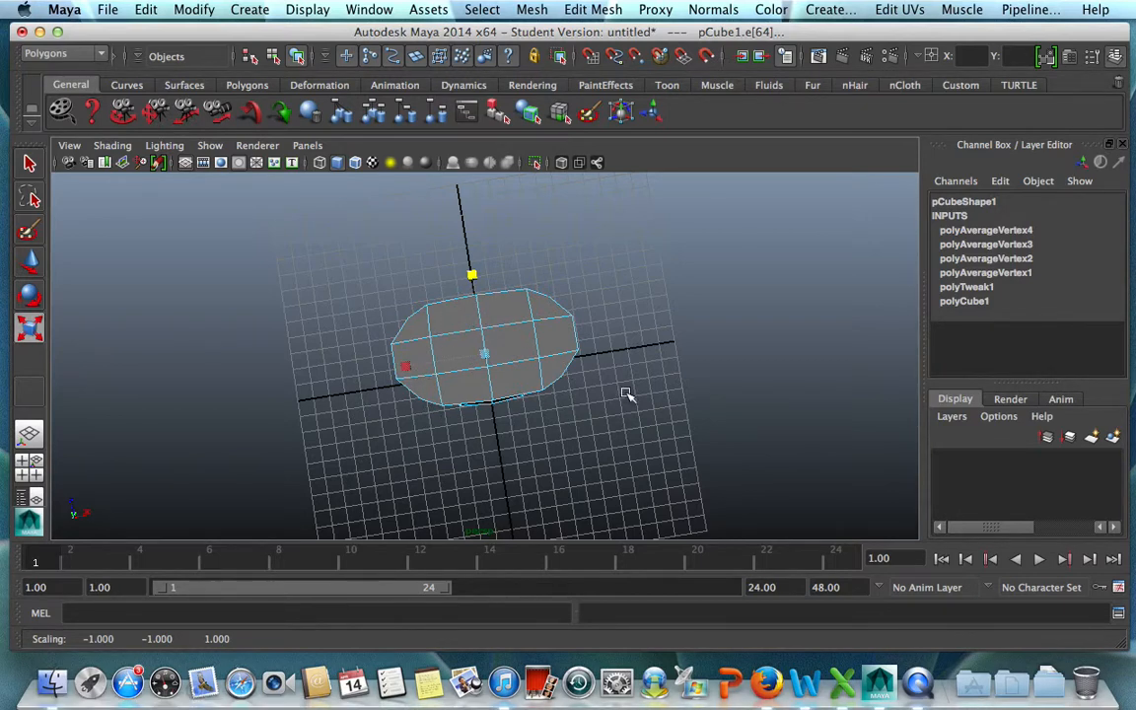
# Slide the two vertical edge loops on either side of the center loop closer to the middle with the Slide Edge Tool.
pyautogui.press('space')
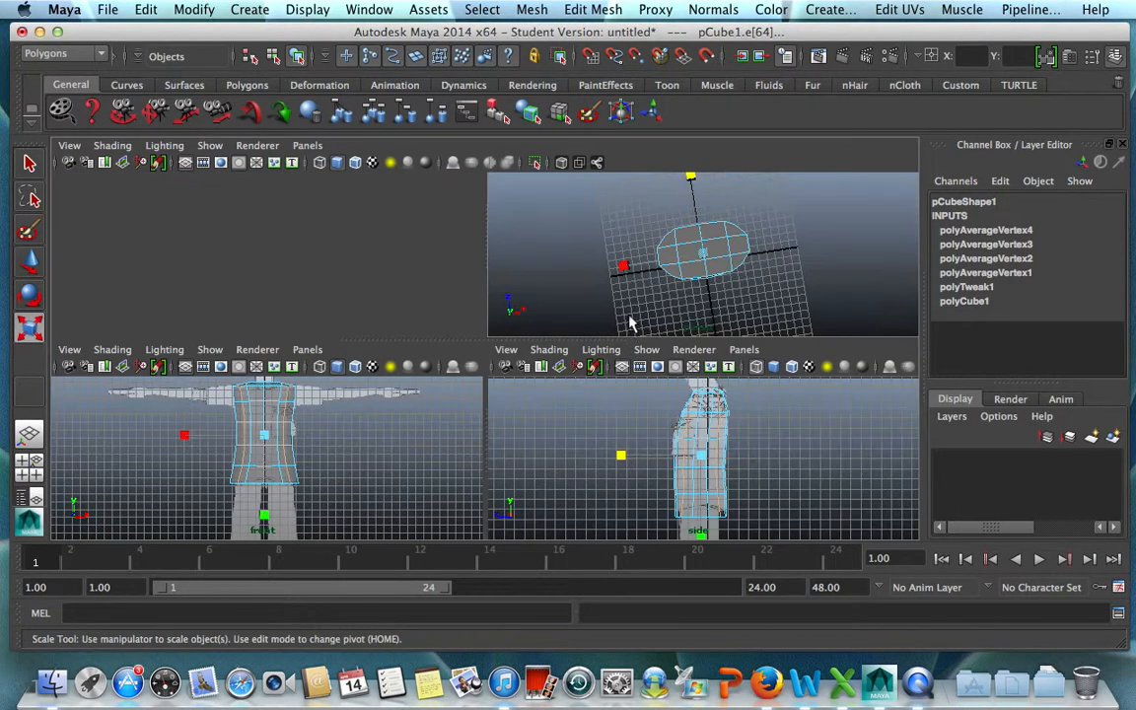
pyautogui.press('space')
pyautogui.keyDown('alt'); pyautogui.moveTo(667, 299); pyautogui.dragTo(608, 340); pyautogui.keyUp('alt')
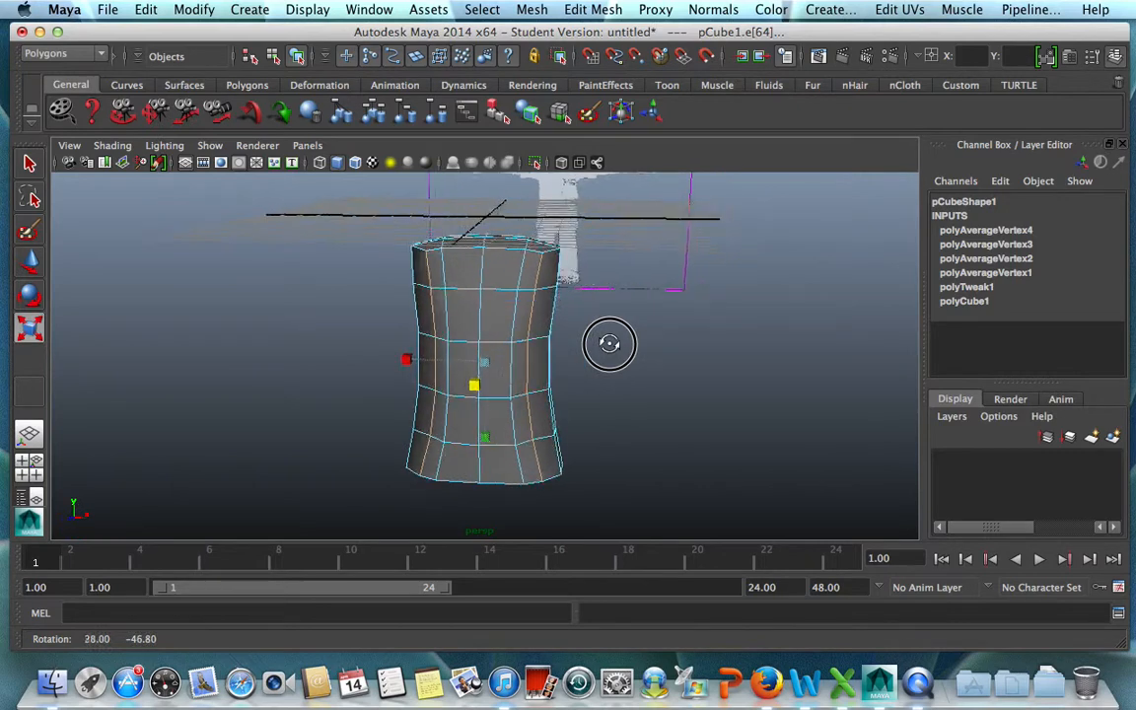
pyautogui.click(515, 320)
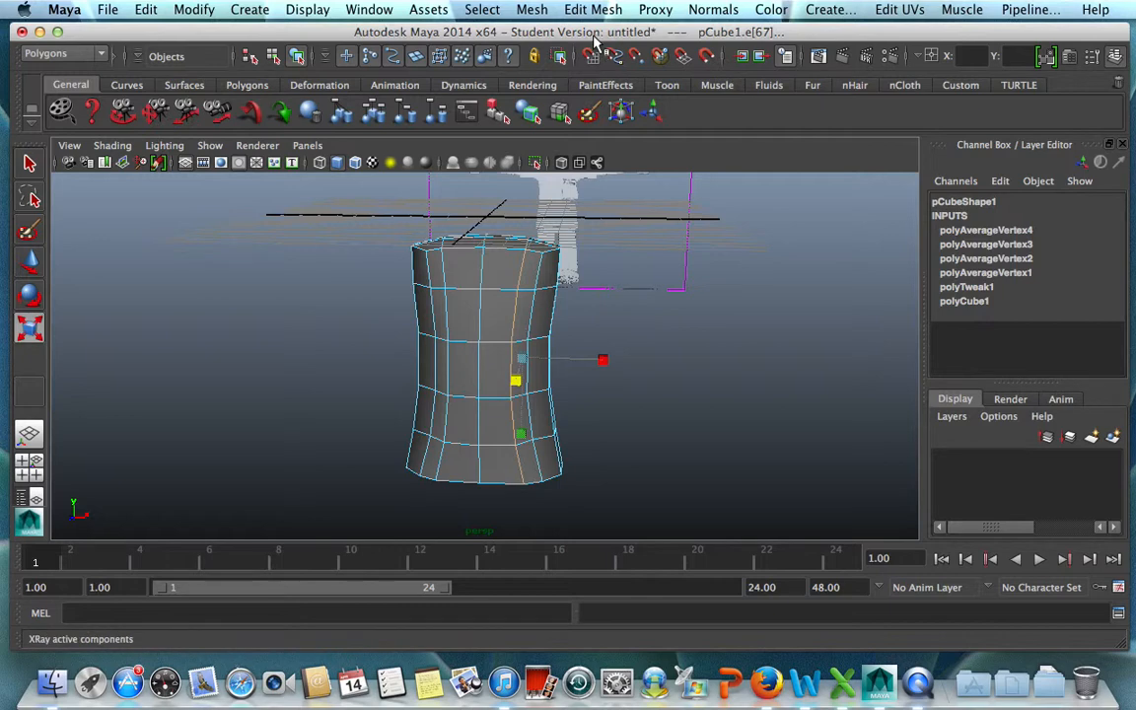
pyautogui.moveTo(618, 386)
pyautogui.keyDown('alt'); pyautogui.mouseDown()
pyautogui.moveTo(365, 373)
pyautogui.moveTo(247, 352)
pyautogui.moveTo(319, 241)
pyautogui.moveTo(527, 276)
pyautogui.moveTo(634, 368)
pyautogui.moveTo(651, 400)
pyautogui.moveTo(631, 400)
pyautogui.mouseUp(); pyautogui.keyUp('alt')
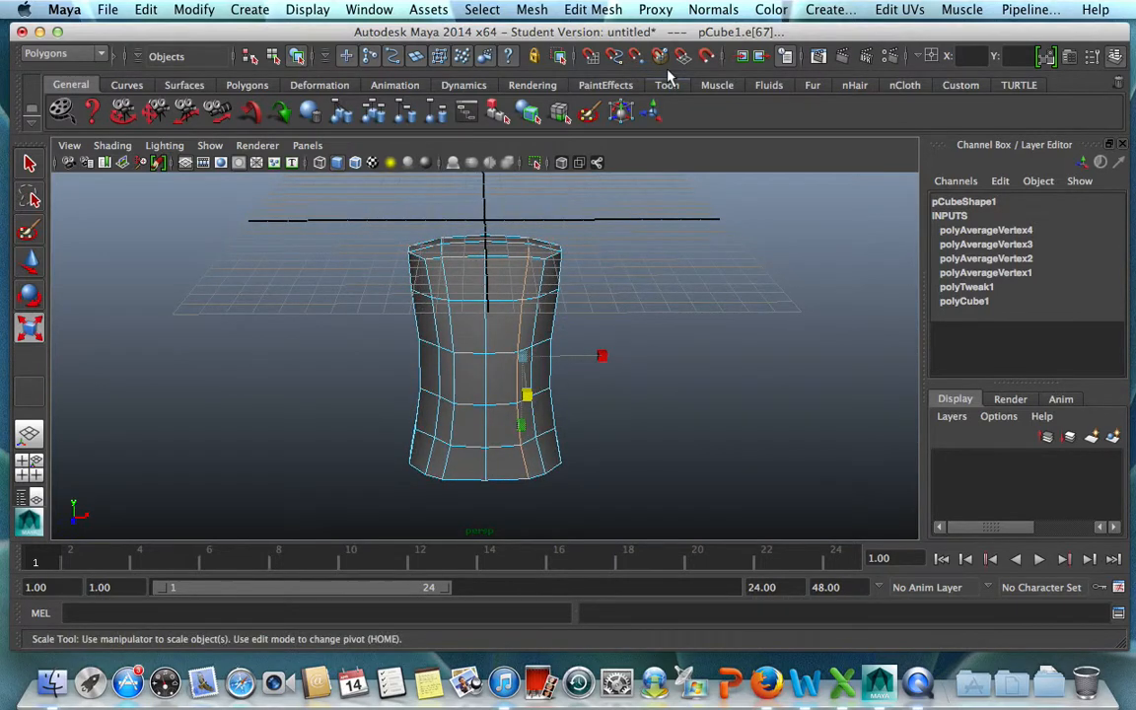
pyautogui.click(592, 10)
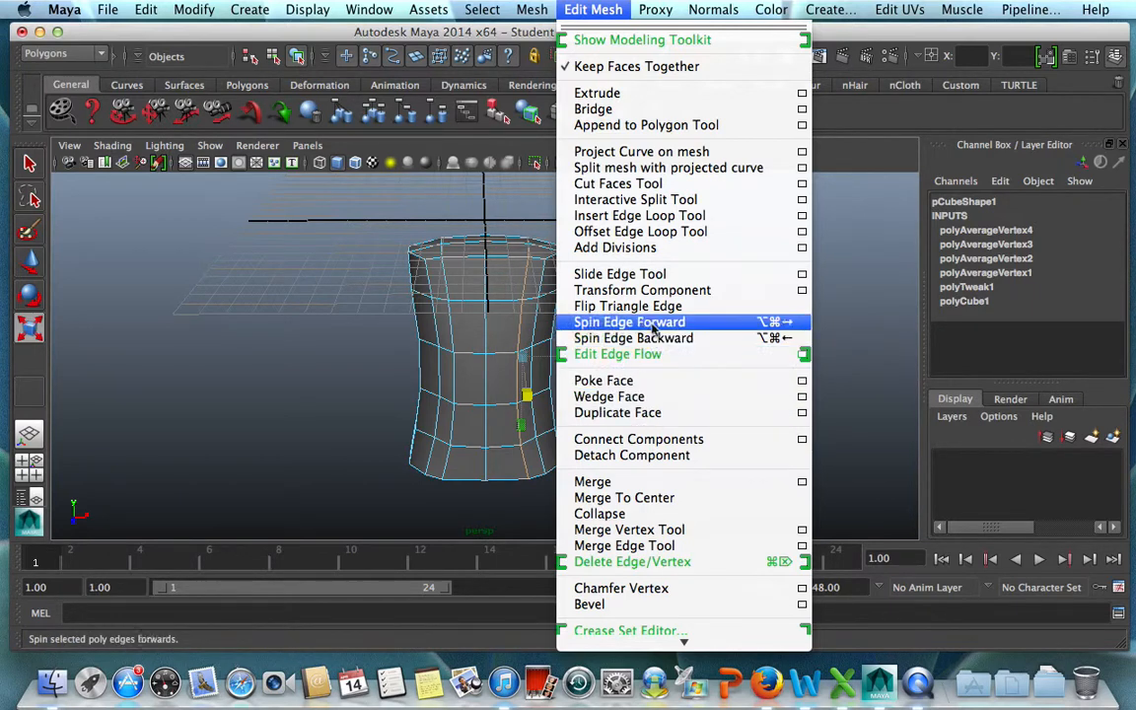
pyautogui.click(631, 274)
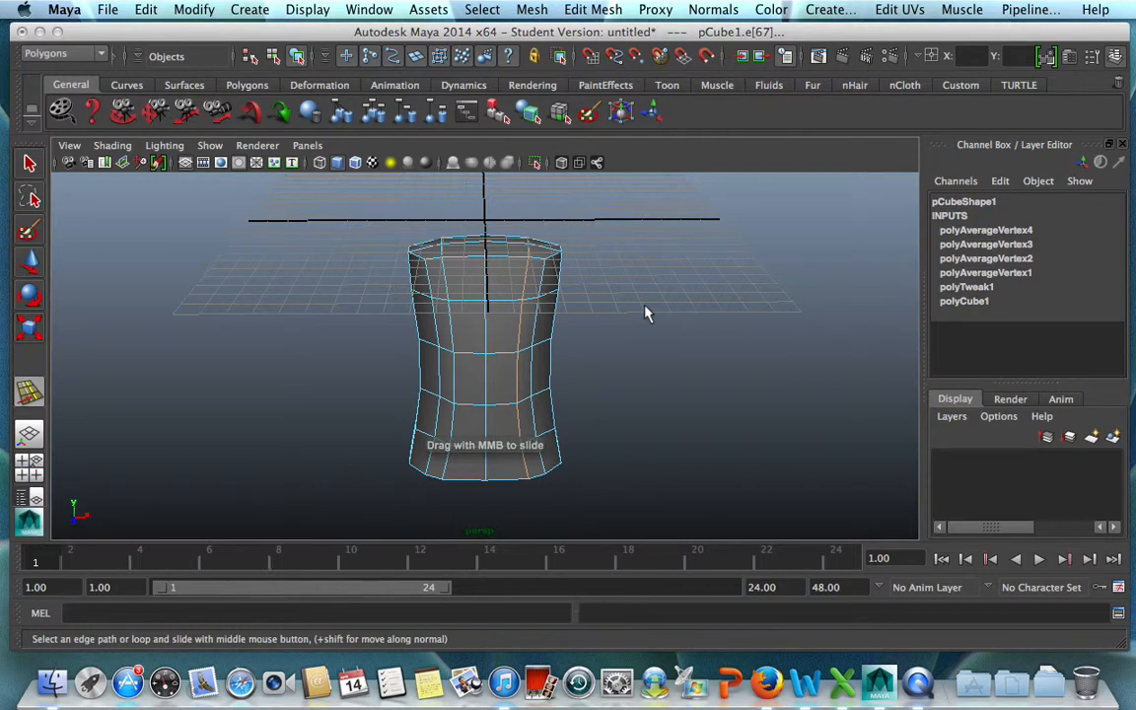
pyautogui.moveTo(642, 306); pyautogui.dragTo(623, 306, button='middle')
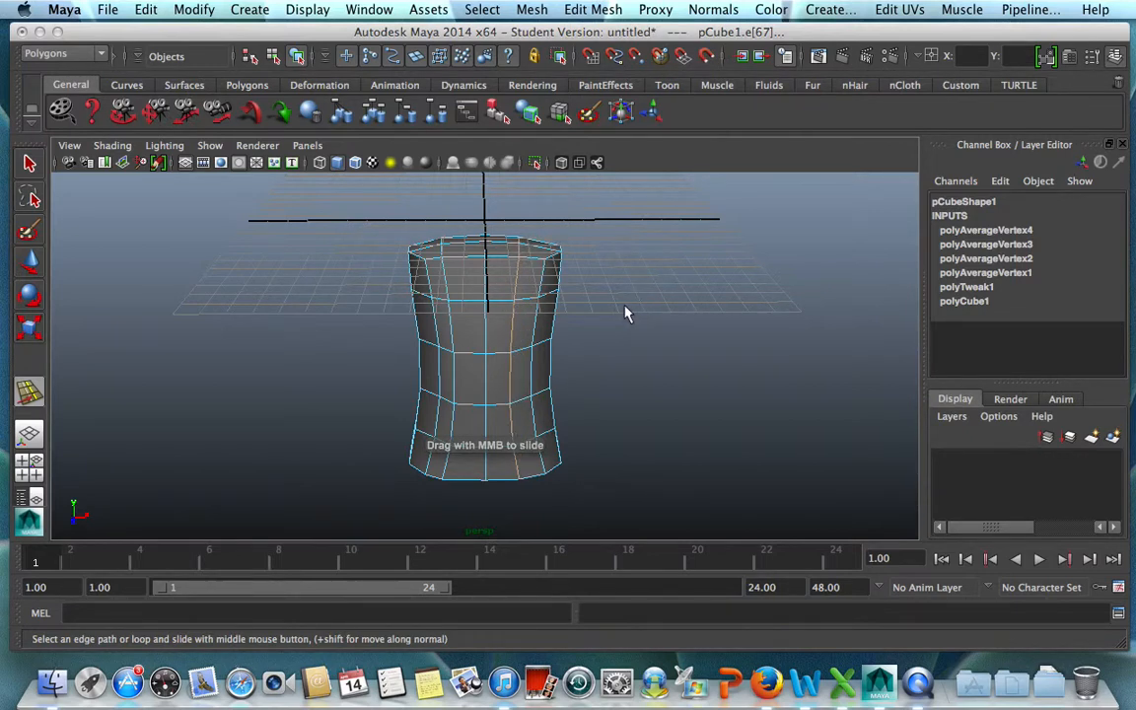
pyautogui.click(451, 337)
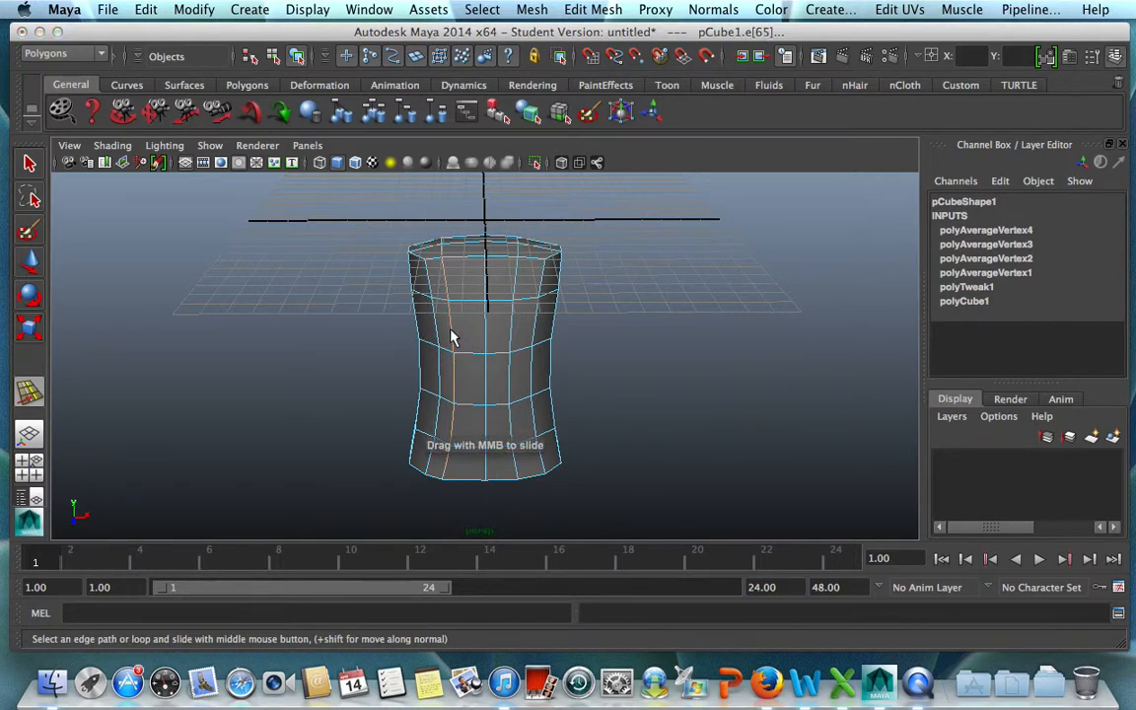
pyautogui.moveTo(455, 337); pyautogui.dragTo(471, 337, button='middle')
pyautogui.click(659, 393)
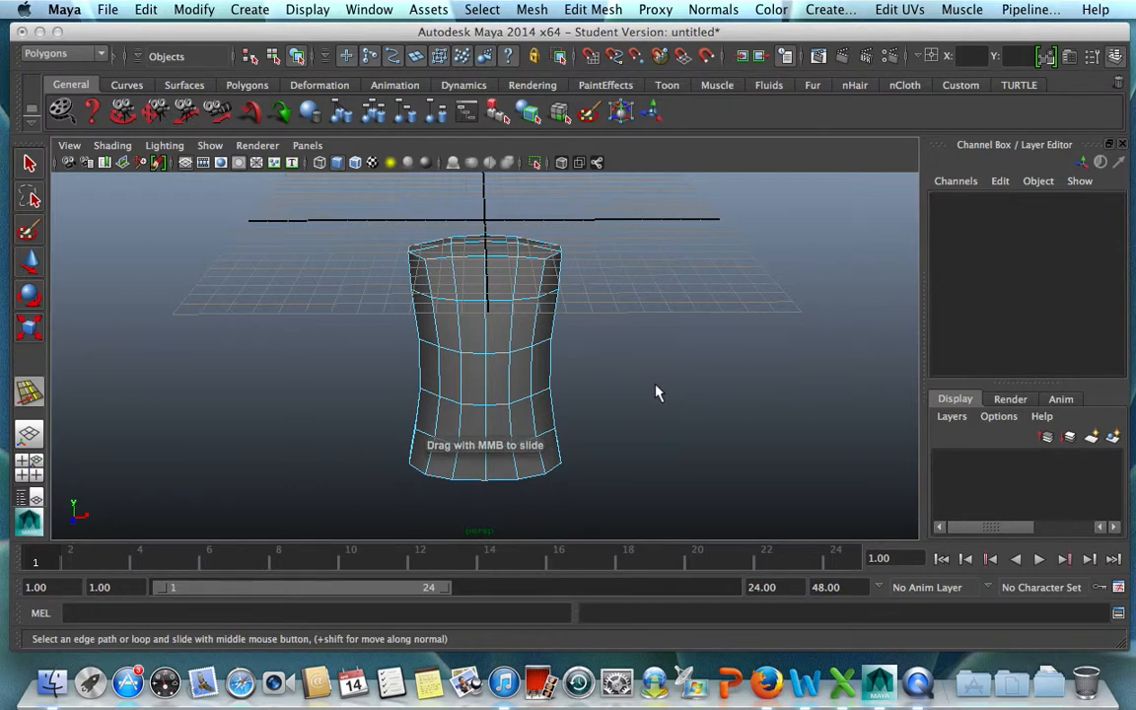
# Inspect the edge loop spacing around the front, sides and back of the torso, selecting individual vertical loops to check them.
pyautogui.keyDown('alt'); pyautogui.moveTo(659, 392); pyautogui.dragTo(604, 365); pyautogui.keyUp('alt')
pyautogui.click(522, 330)
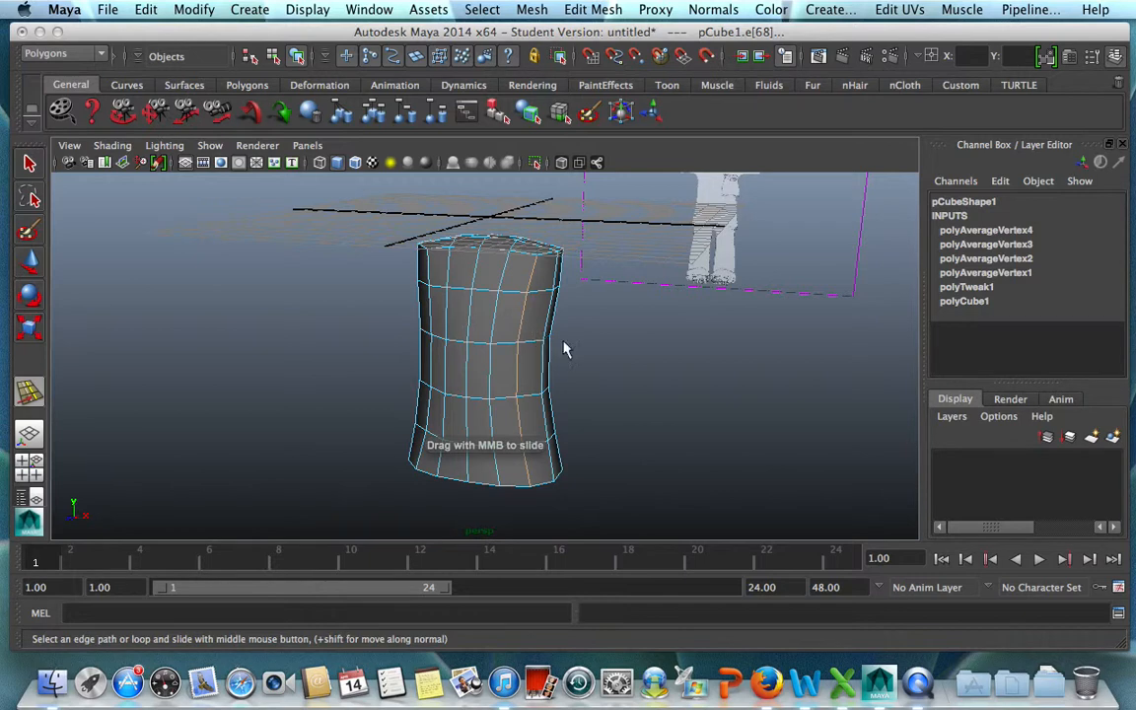
pyautogui.click(625, 370)
pyautogui.keyDown('alt'); pyautogui.moveTo(520, 418); pyautogui.dragTo(408, 362); pyautogui.keyUp('alt')
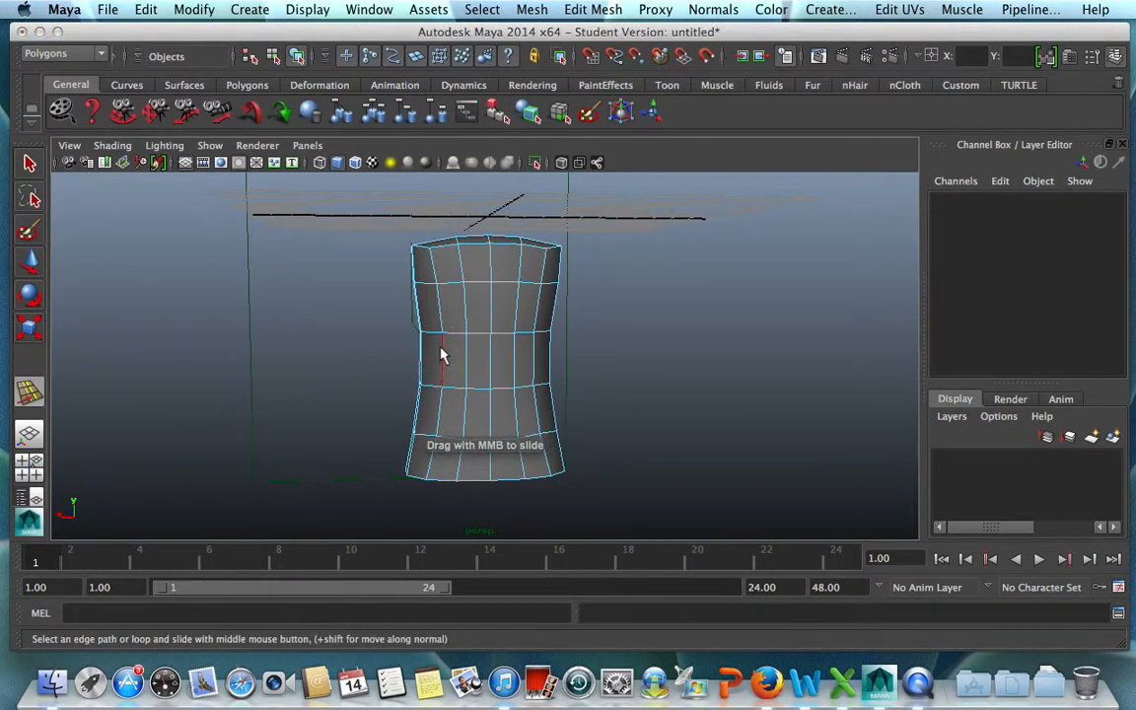
pyautogui.click(441, 356)
pyautogui.keyDown('alt'); pyautogui.moveTo(514, 381); pyautogui.dragTo(792, 364); pyautogui.keyUp('alt')
pyautogui.click(694, 445)
pyautogui.keyDown('alt'); pyautogui.moveTo(694, 445); pyautogui.dragTo(365, 415); pyautogui.keyUp('alt')
pyautogui.click(453, 316)
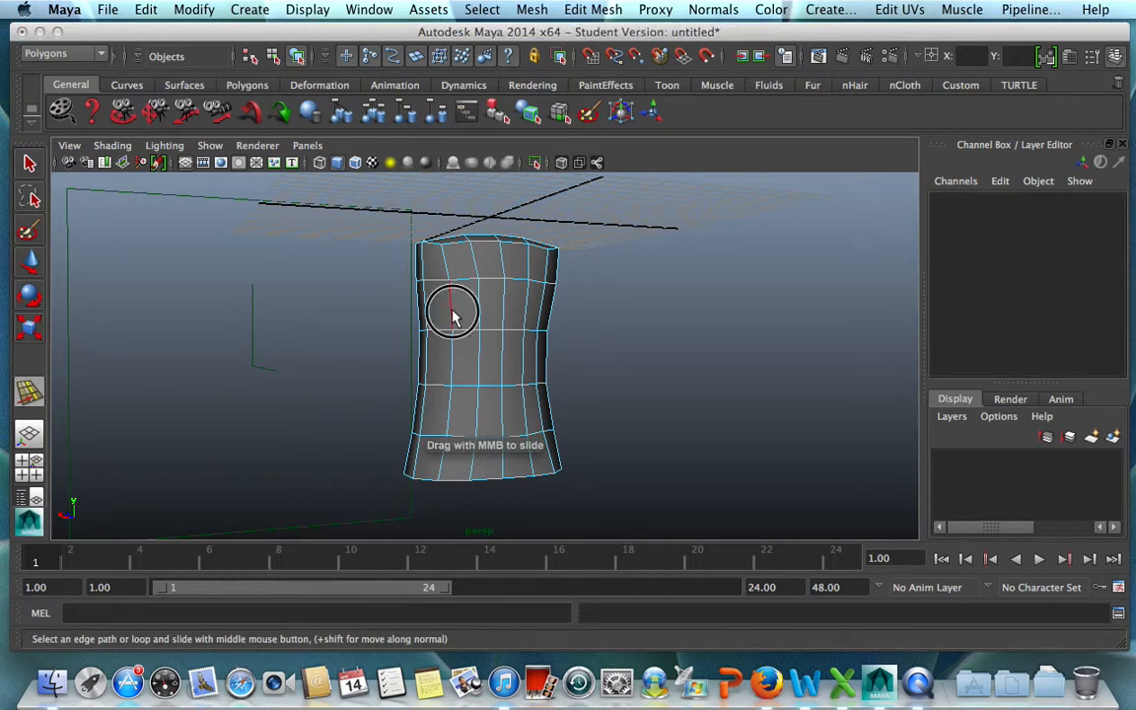
pyautogui.doubleClick(452, 312)
pyautogui.moveTo(696, 446); pyautogui.dragTo(696, 447, button='middle')
pyautogui.keyDown('alt'); pyautogui.moveTo(629, 388); pyautogui.dragTo(911, 394); pyautogui.keyUp('alt')
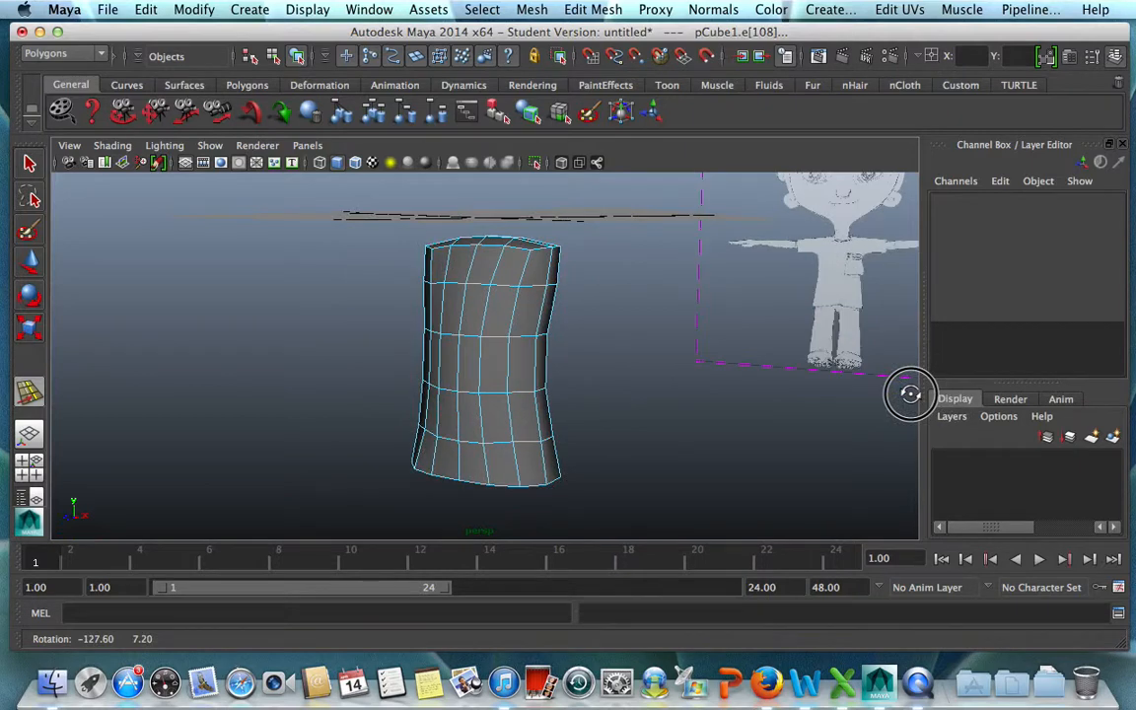
pyautogui.click(564, 490)
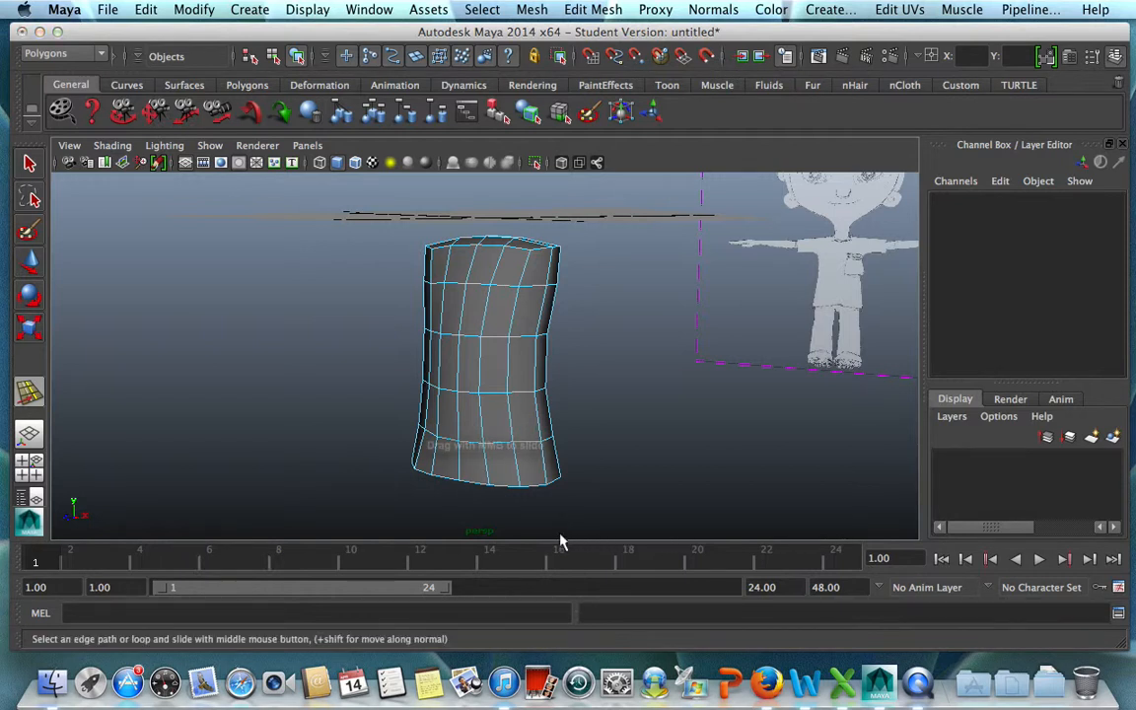
# Compare the torso in smooth mesh preview with its unsmoothed display, ending on the unsmoothed one.
pyautogui.press('3')
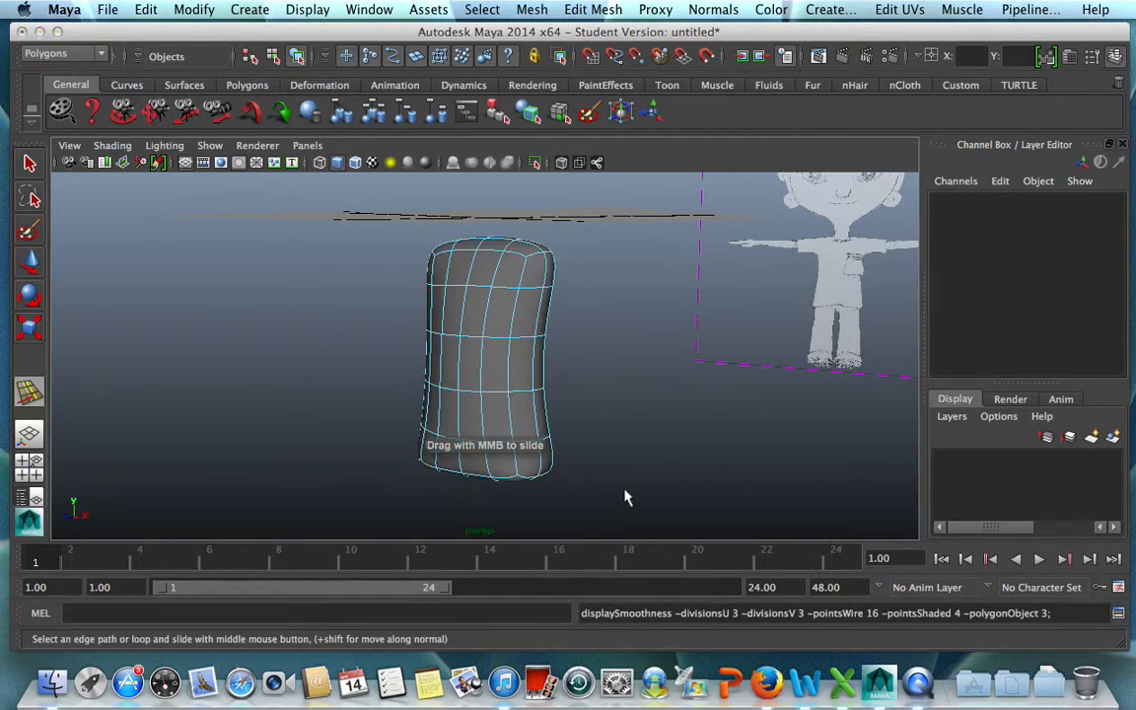
pyautogui.press('1')
pyautogui.press('3')
pyautogui.press('1')
pyautogui.moveTo(638, 479)
pyautogui.keyDown('alt'); pyautogui.mouseDown()
pyautogui.moveTo(639, 463)
pyautogui.moveTo(583, 528)
pyautogui.moveTo(329, 457)
pyautogui.moveTo(475, 406)
pyautogui.moveTo(528, 332)
pyautogui.moveTo(534, 284)
pyautogui.moveTo(653, 463)
pyautogui.moveTo(671, 528)
pyautogui.moveTo(519, 509)
pyautogui.moveTo(387, 470)
pyautogui.moveTo(636, 488)
pyautogui.mouseUp(); pyautogui.keyUp('alt')
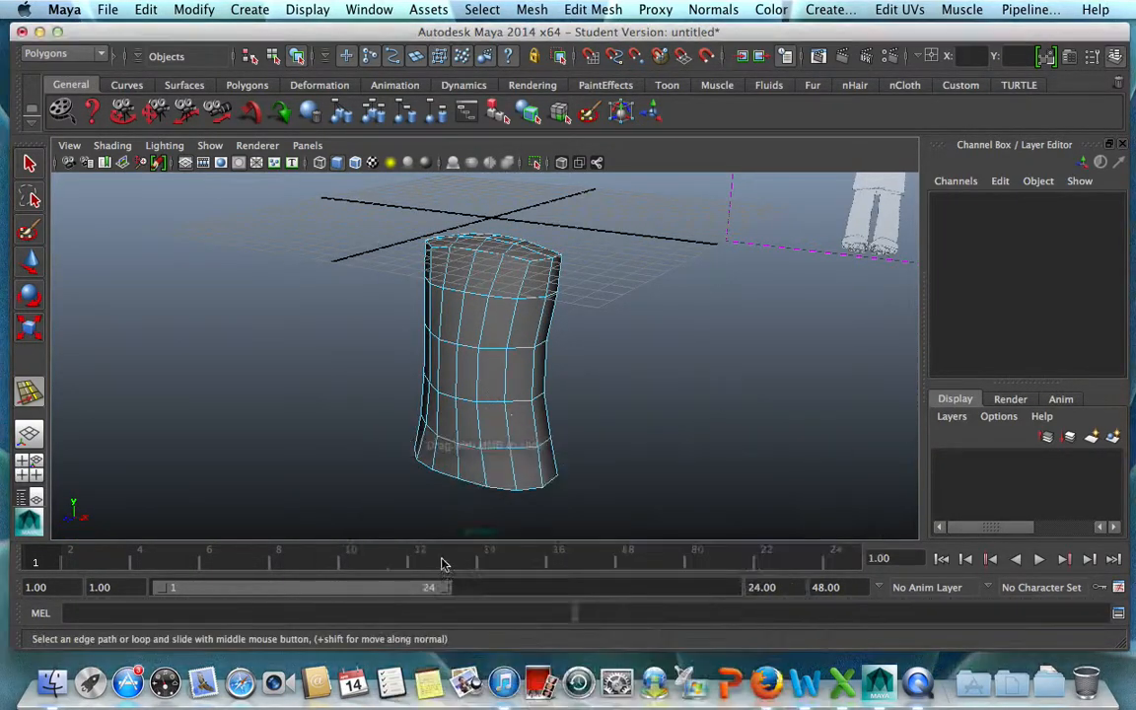